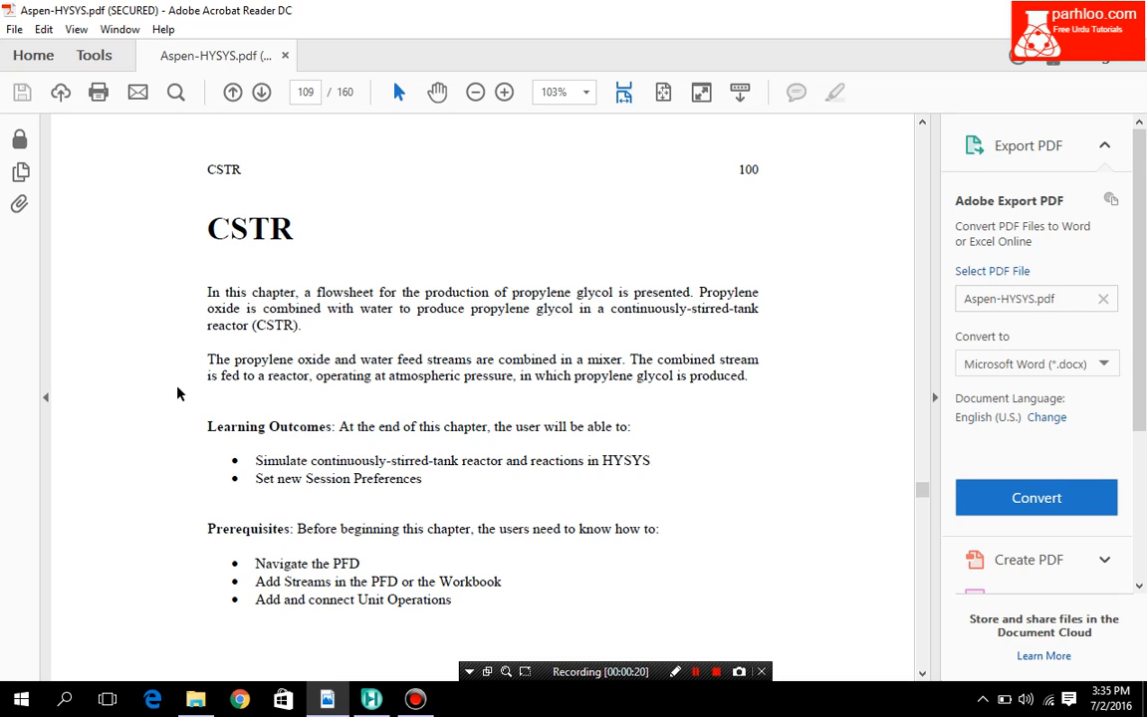
Step: Examine the CSTR chapter of Aspen-HYSYS.pdf from its introduction to section 10.5, returning to the property package and component table in section 10.3
key(Right)
key(Right)
key(Right)
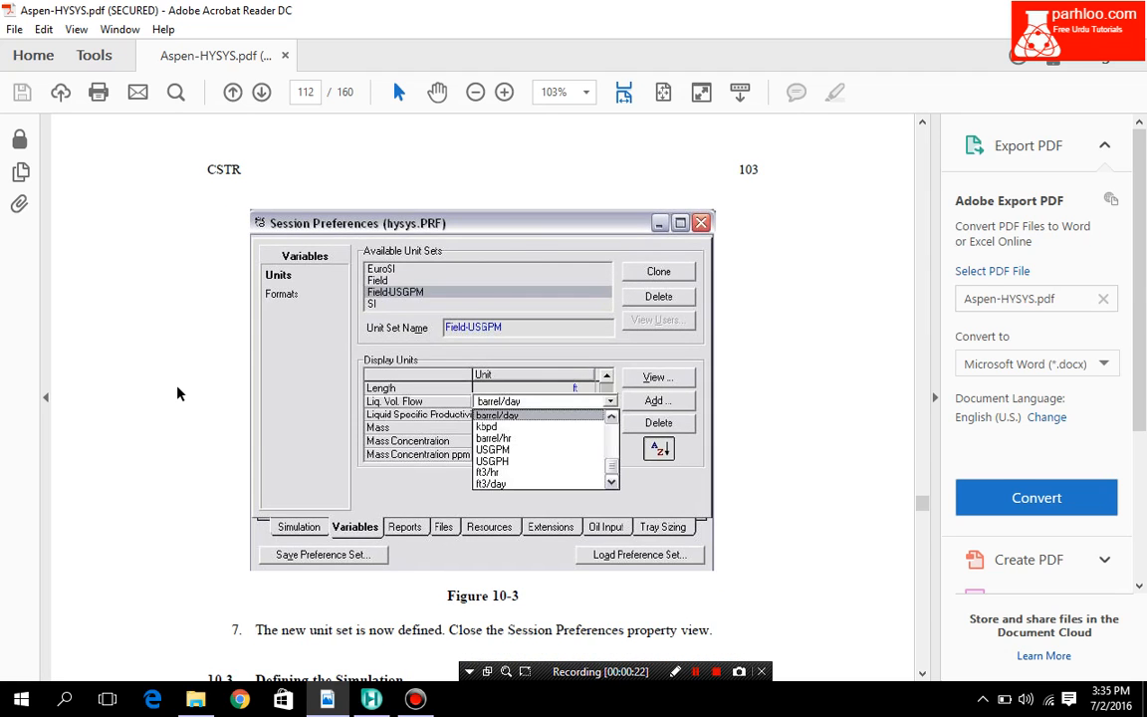
key(Right)
key(Right)
key(Left)
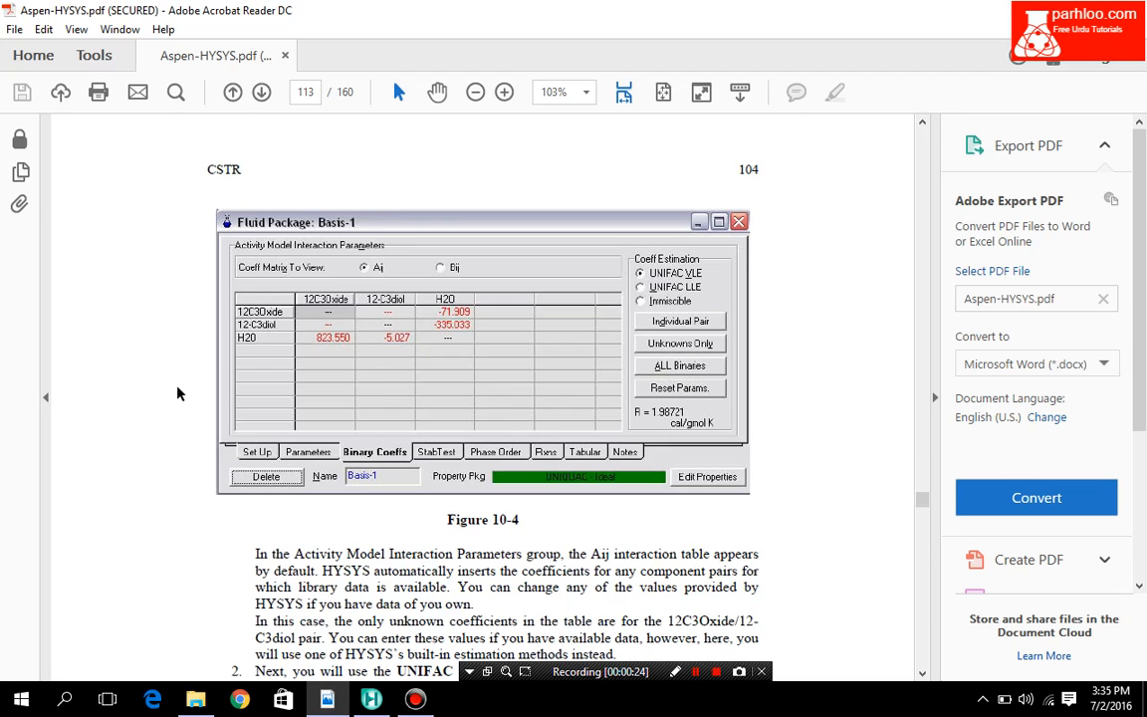
key(Left)
scroll(177, 393, down, 4)
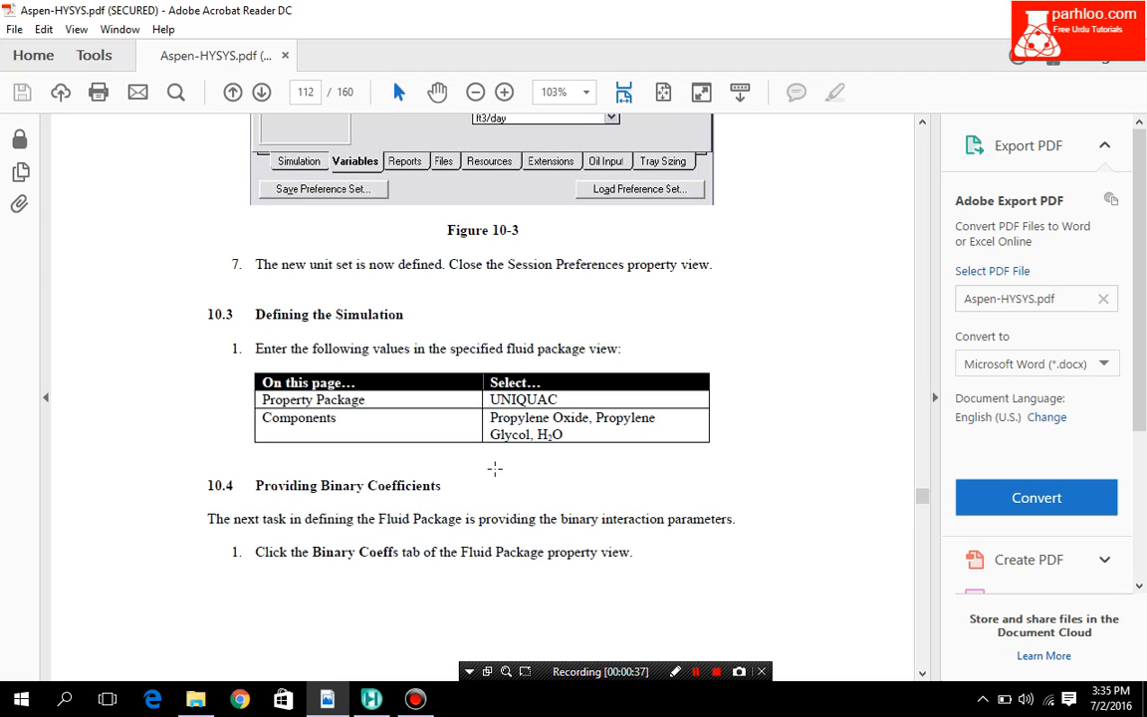
scroll(494, 475, up, 15)
scroll(495, 470, up, 10)
scroll(494, 468, down, 8)
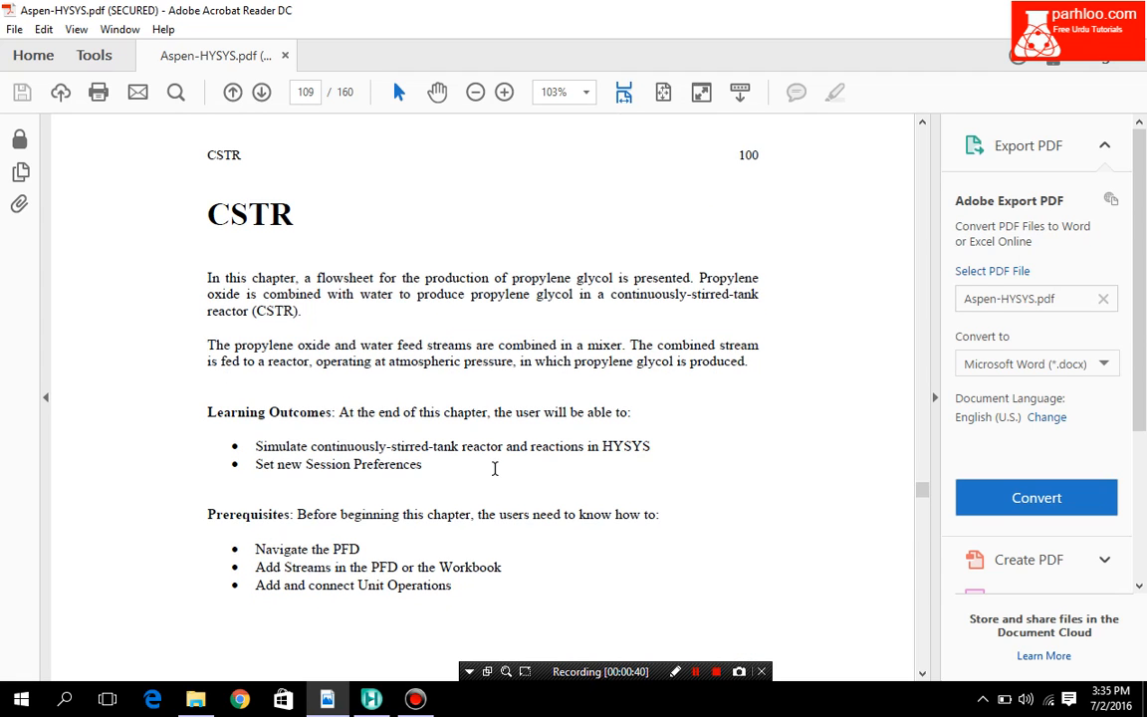
scroll(495, 468, down, 12)
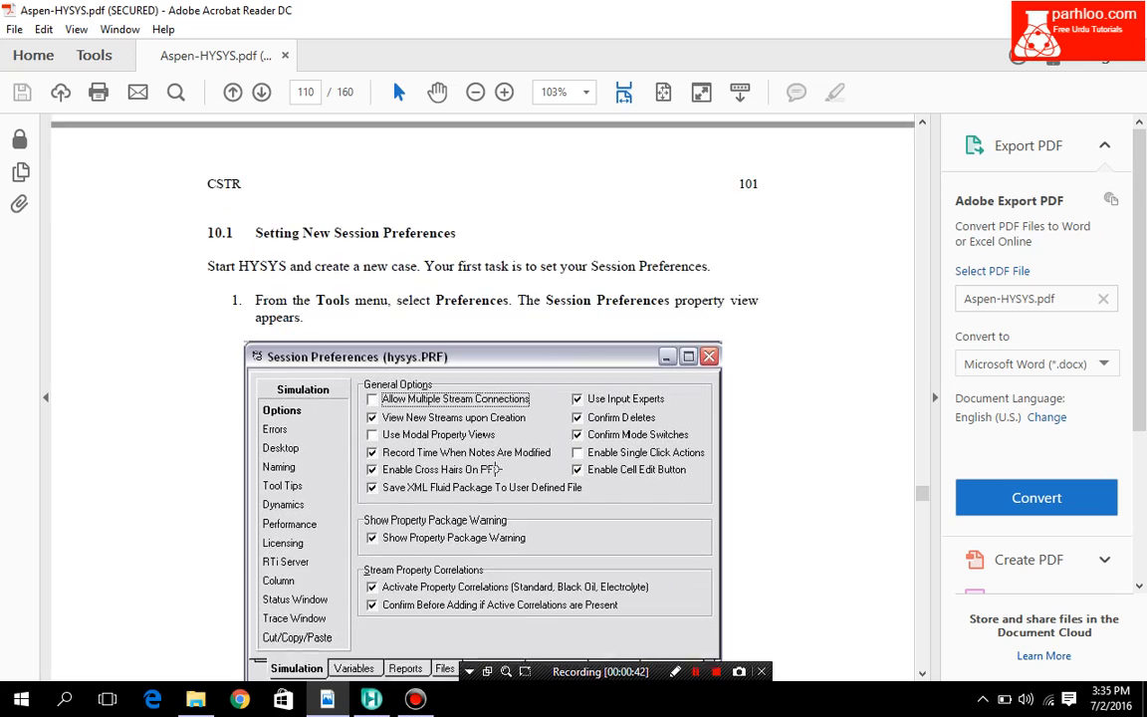
scroll(495, 468, down, 10)
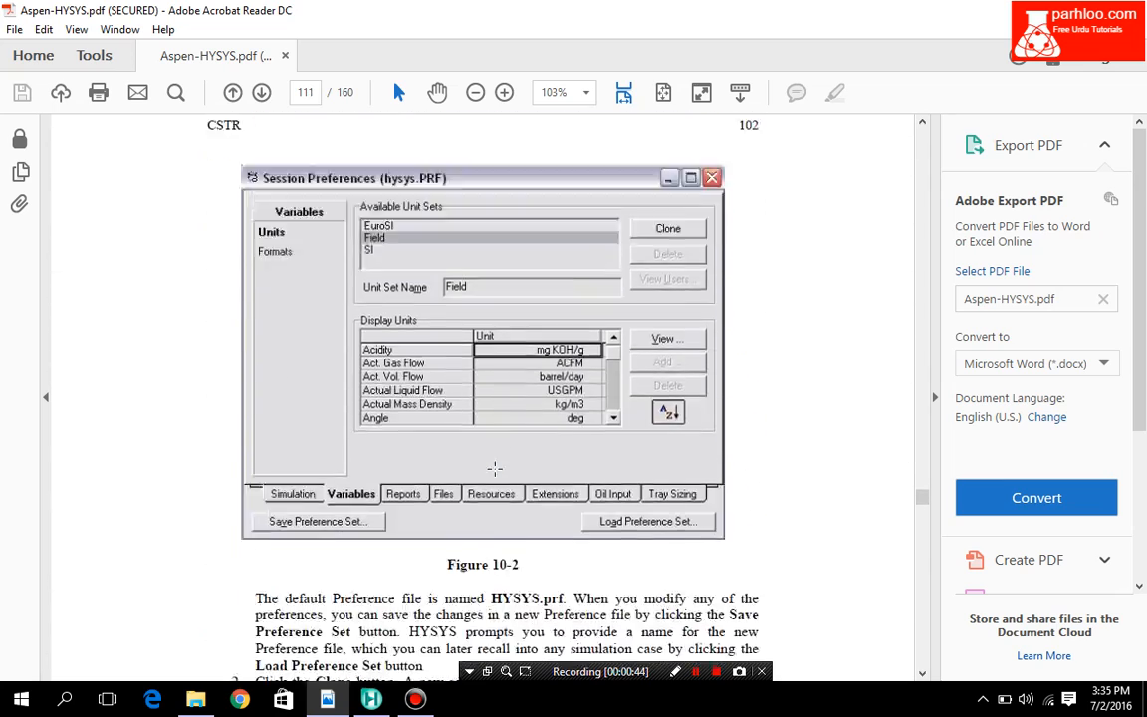
scroll(494, 472, down, 10)
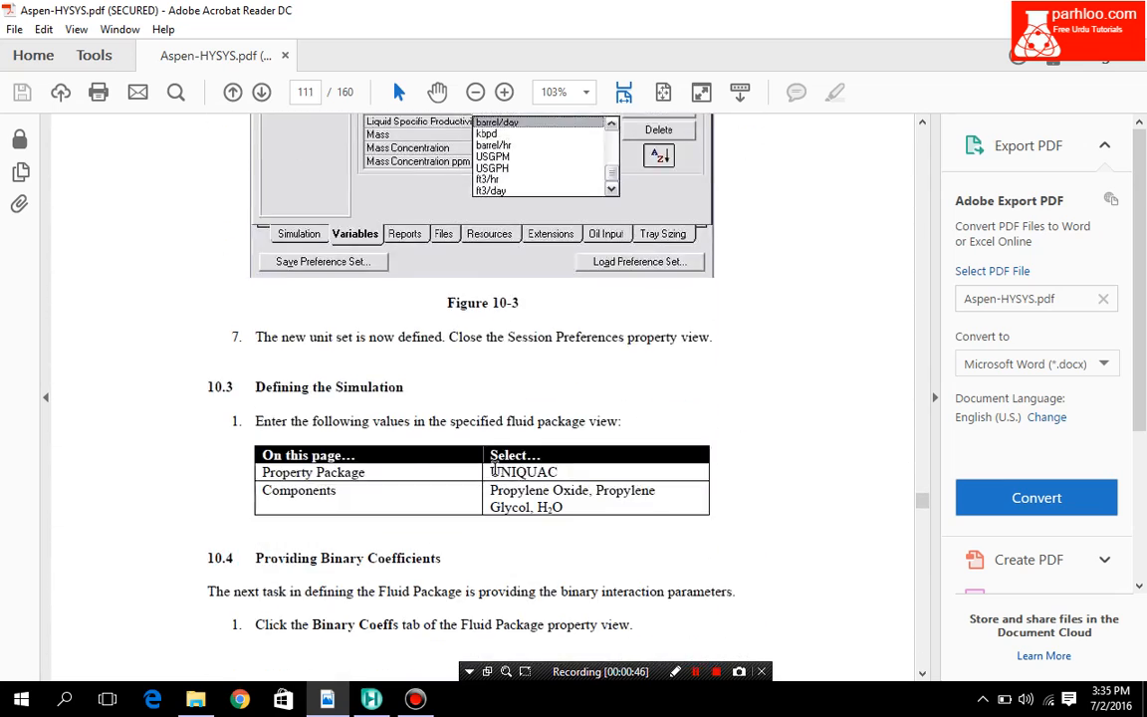
scroll(495, 468, down, 12)
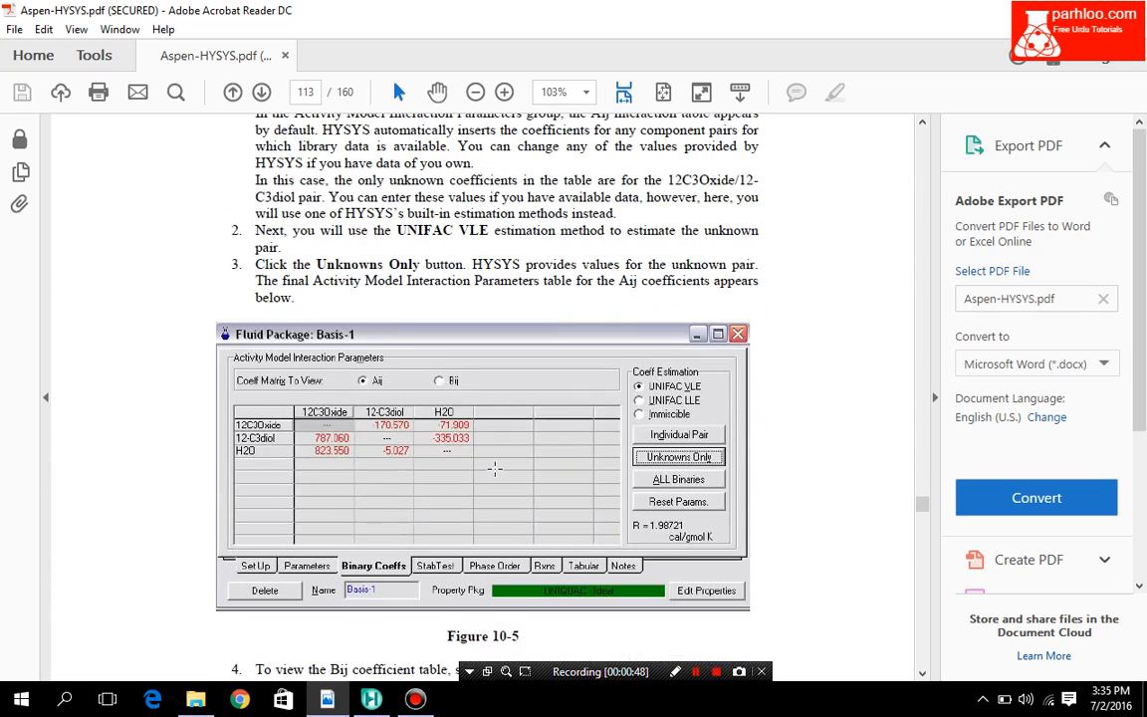
scroll(495, 468, down, 8)
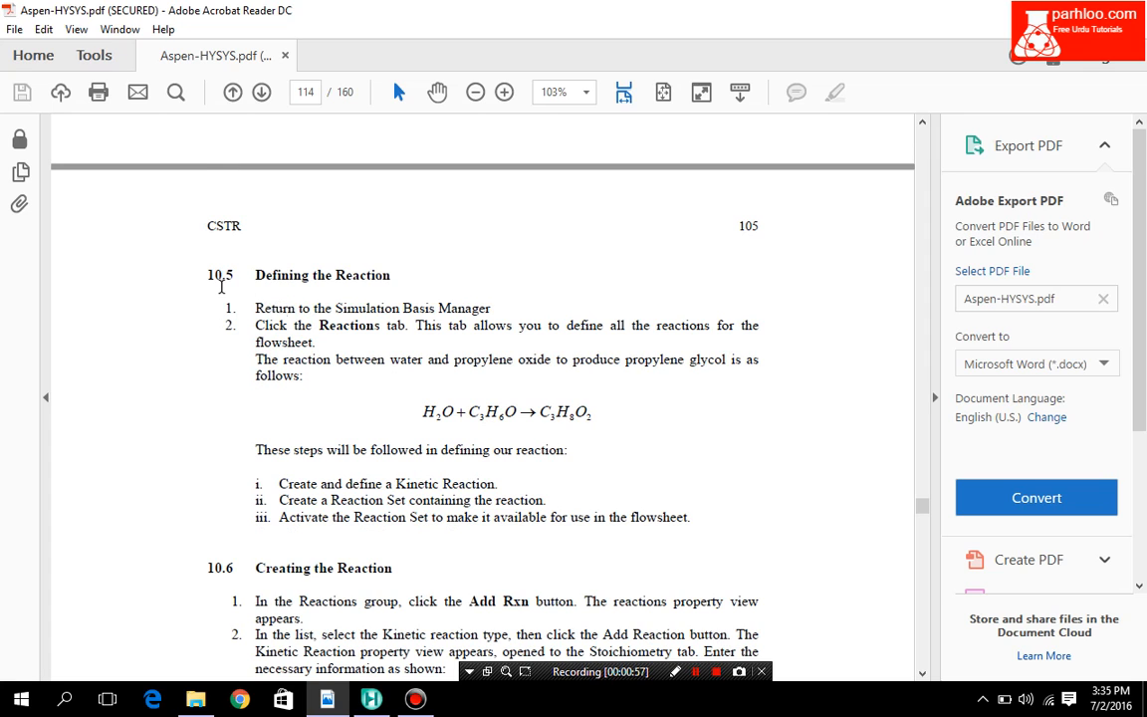
scroll(221, 287, up, 15)
scroll(221, 286, down, 9)
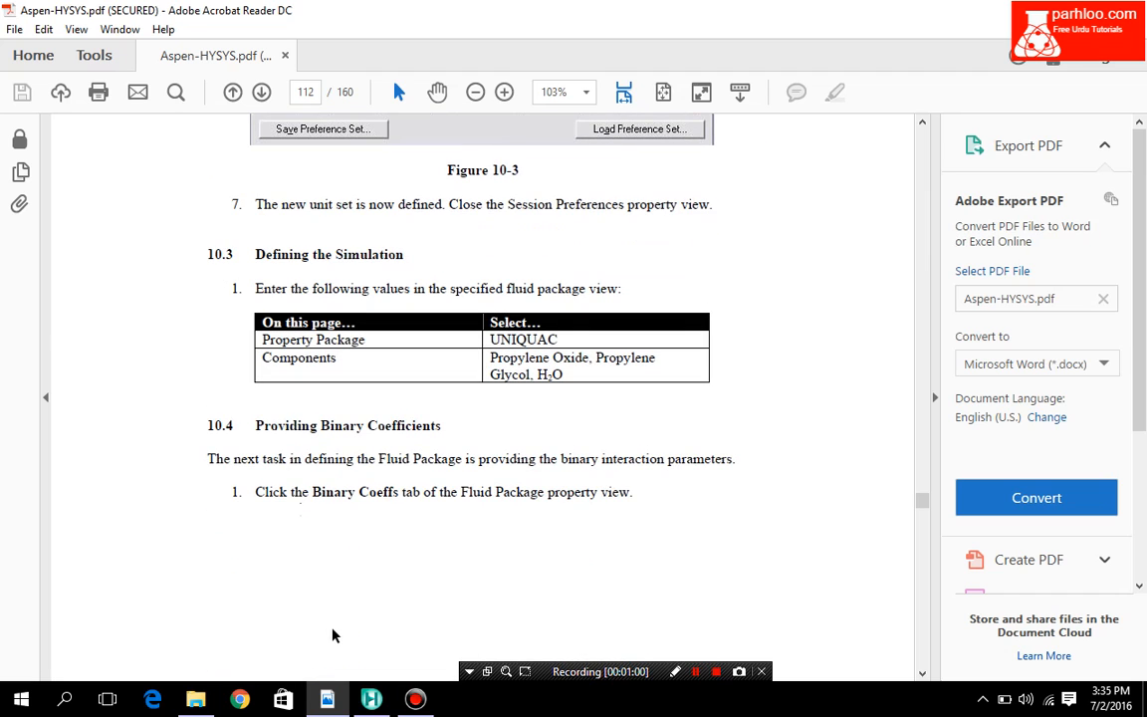
Step: Switch to Aspen HYSYS, create a new component list, and find and add Propylene_Glycol to it
click(358, 692)
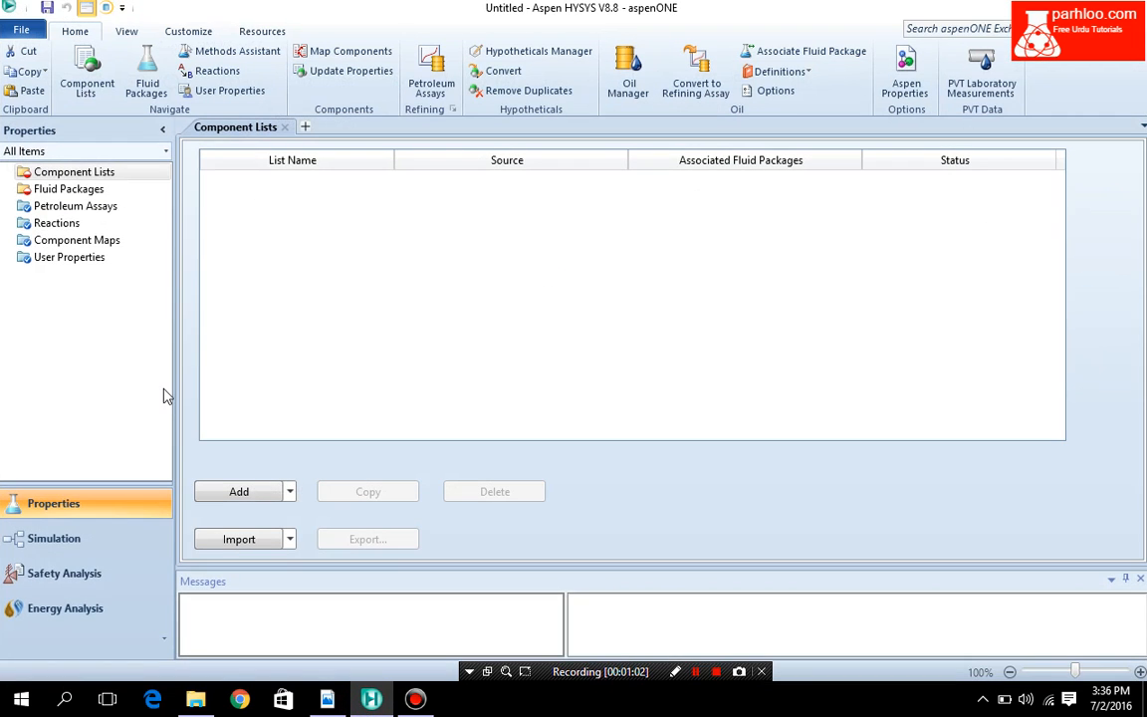
click(228, 494)
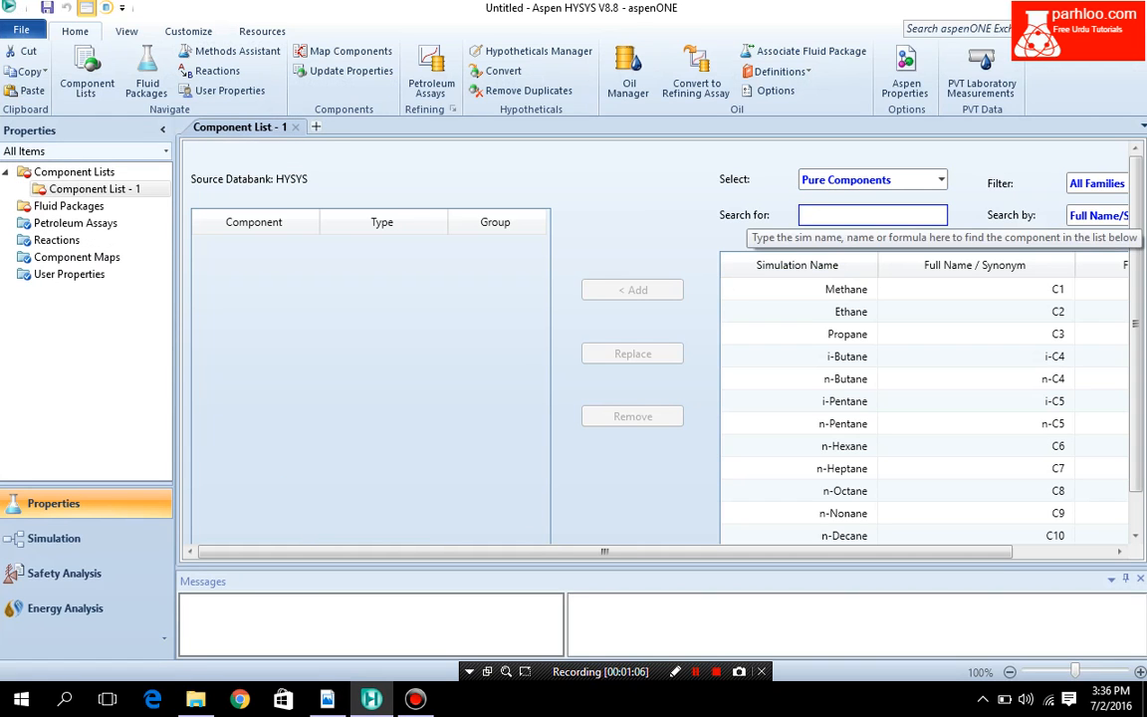
text(pro)
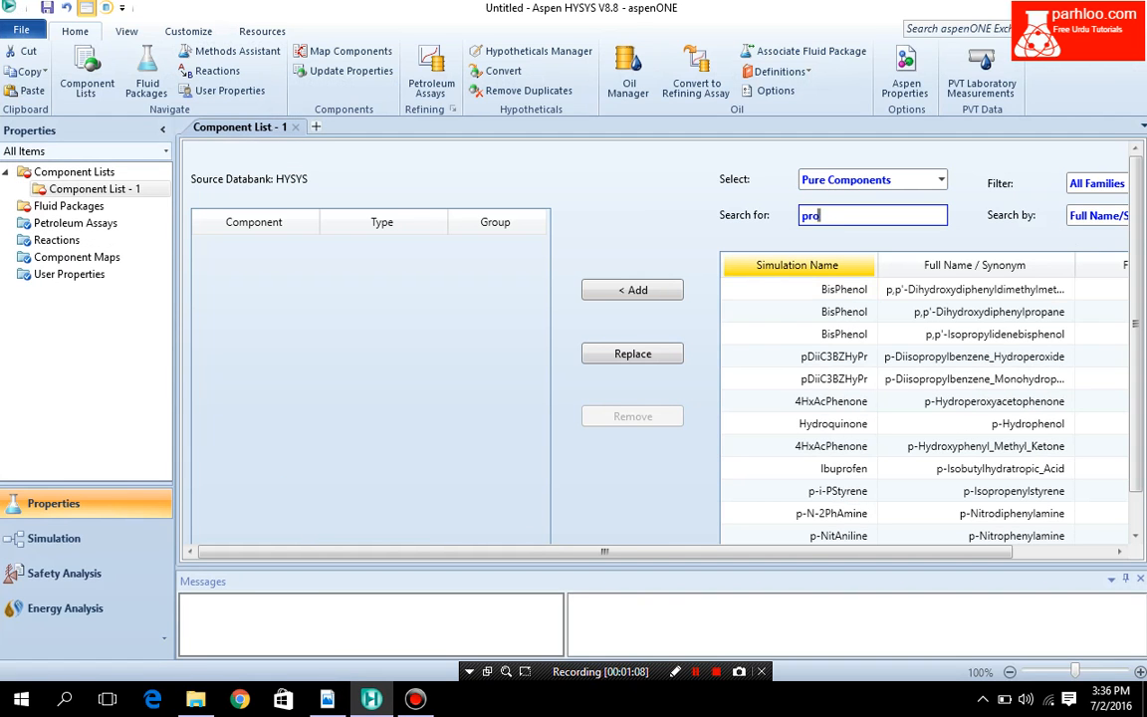
text(pyl)
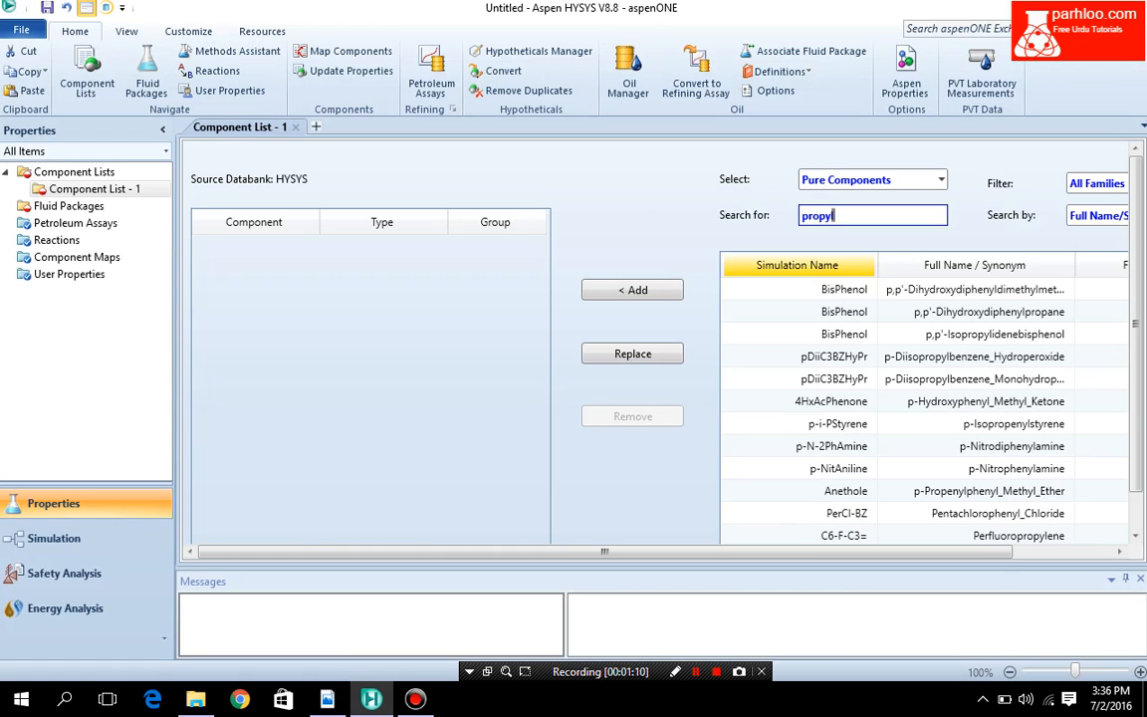
text(eneg)
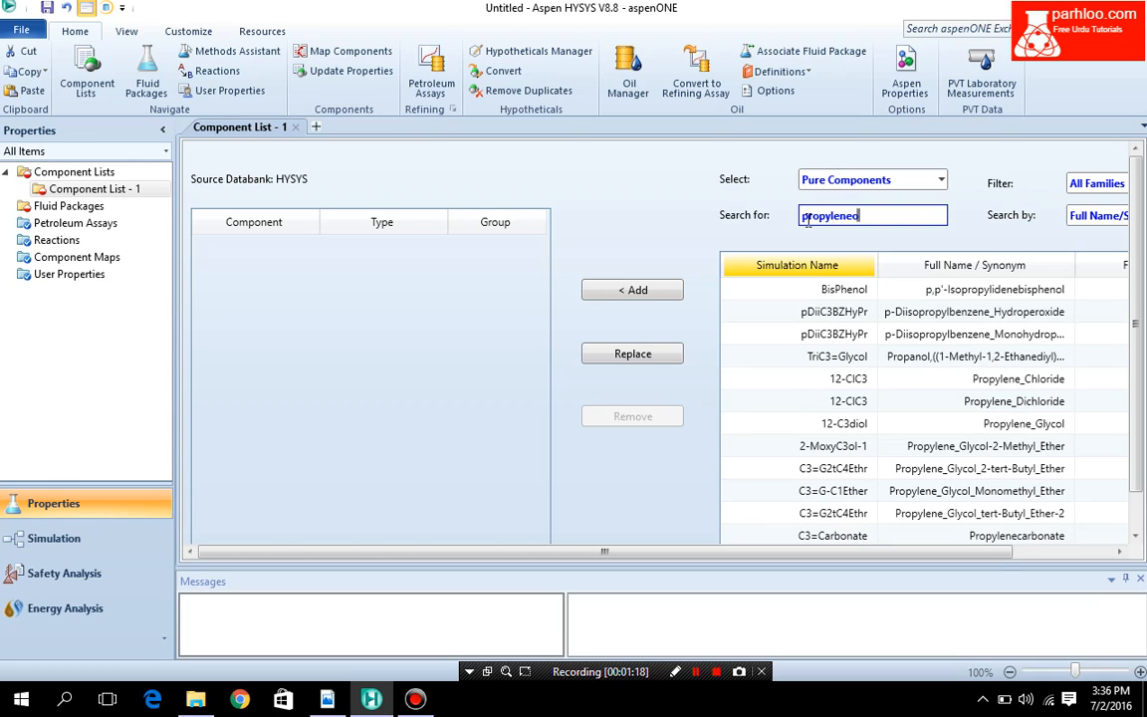
double_click(901, 424)
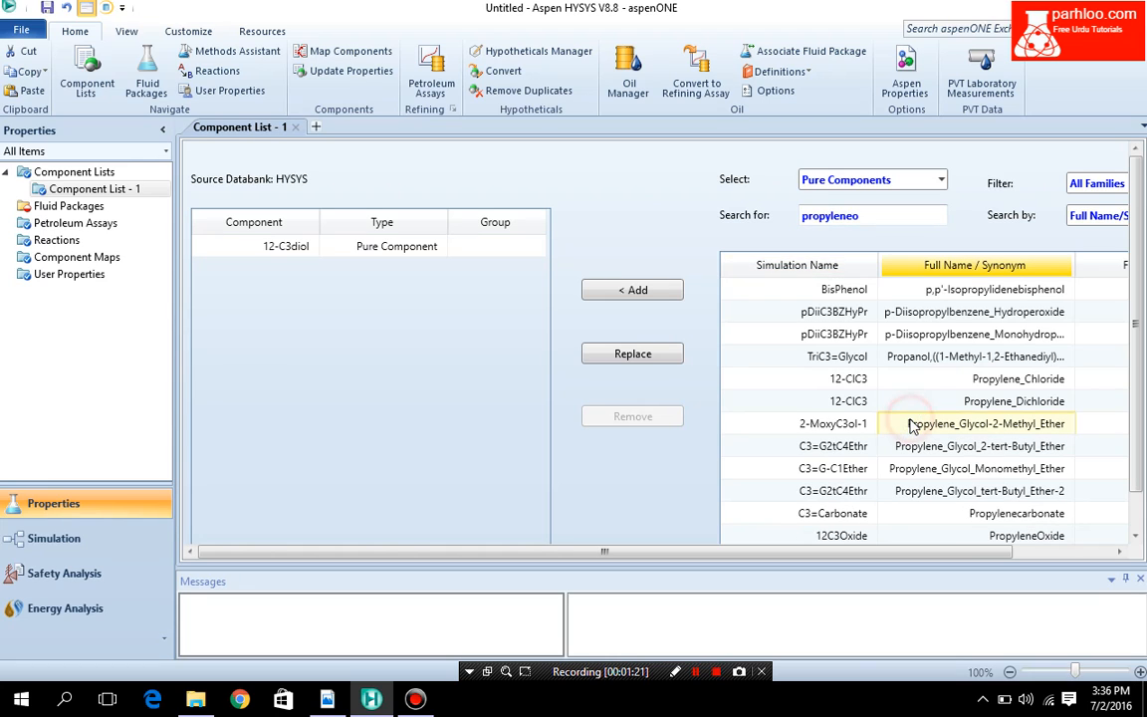
Step: Search the pure components for "propyleneo" and add PropyleneOxide to the component list
double_click(869, 216)
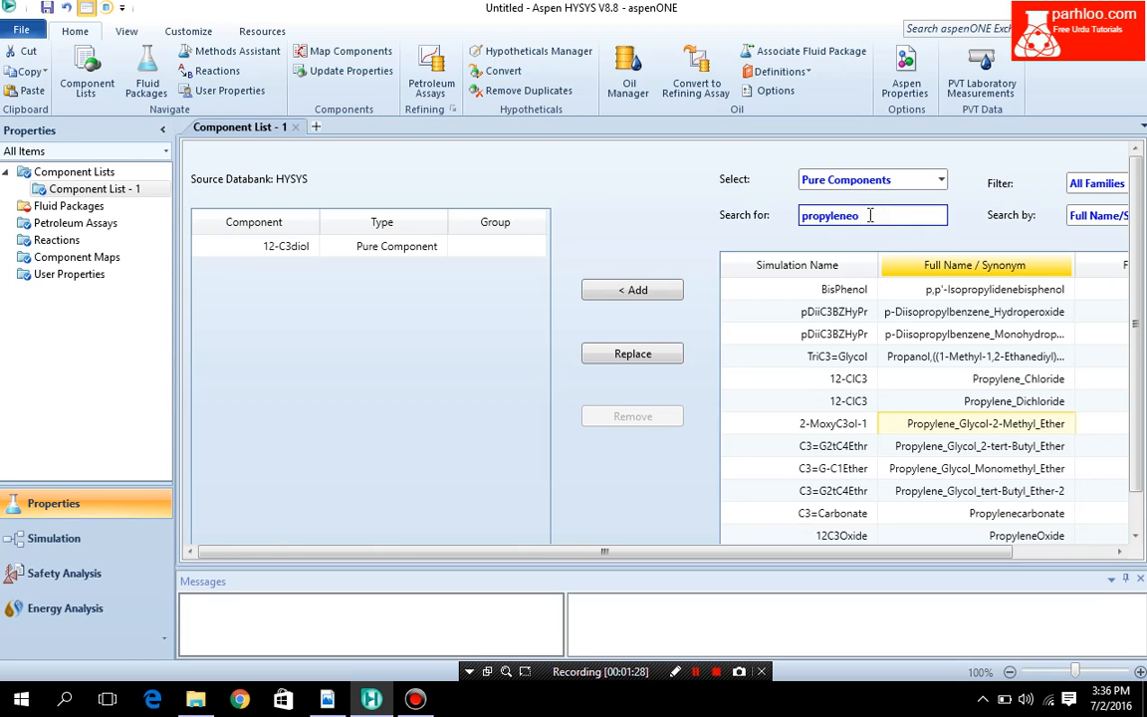
key(BackSpace)
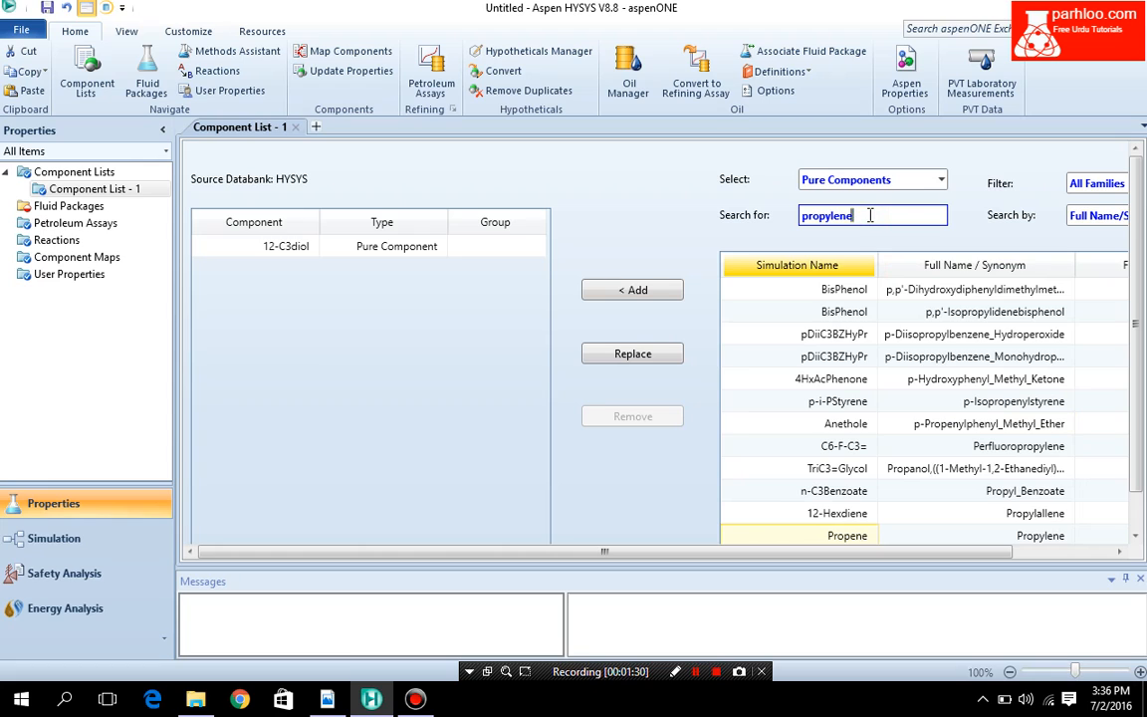
text(o)
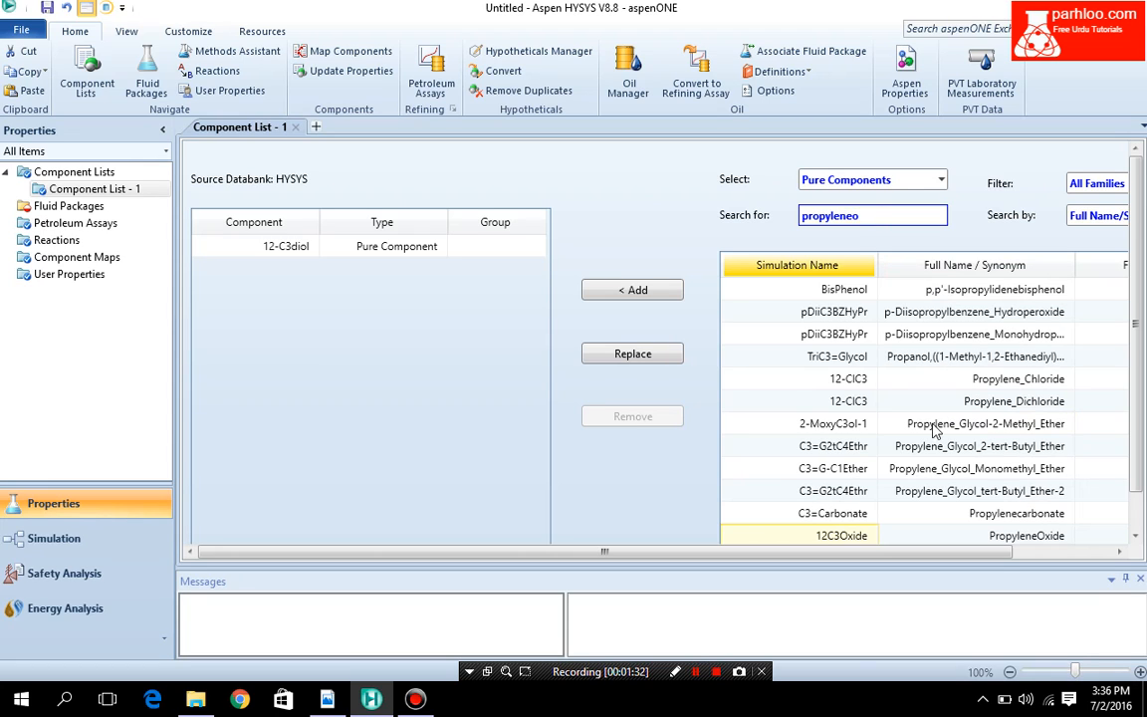
click(943, 534)
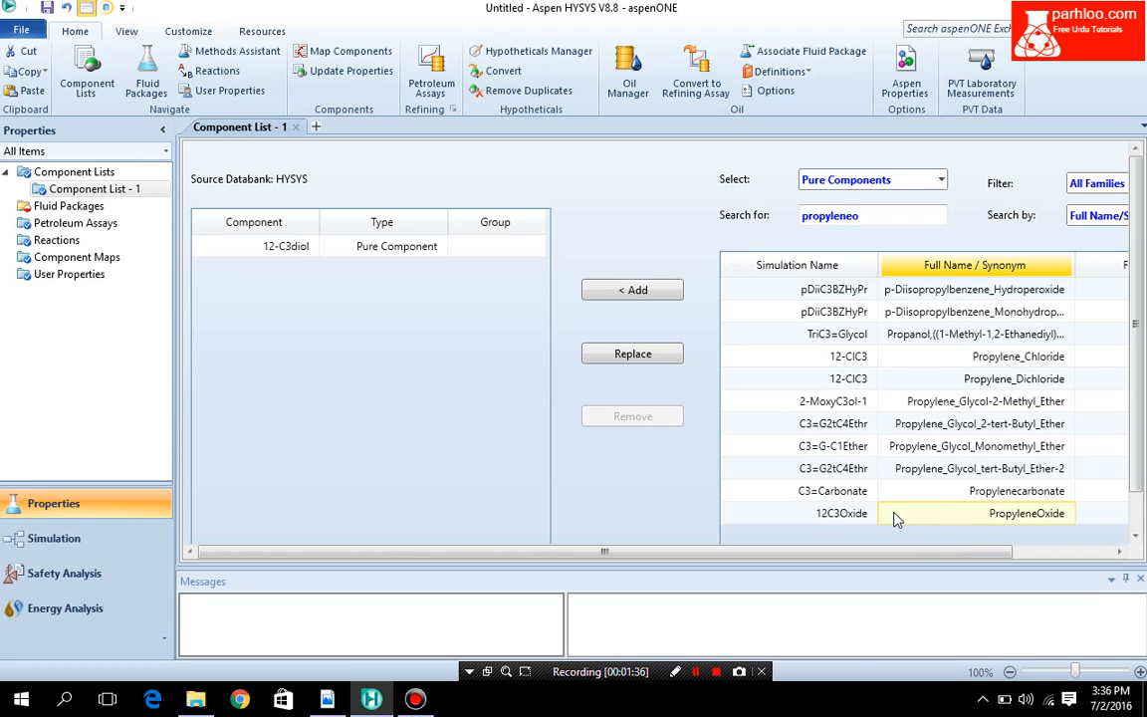
double_click(896, 516)
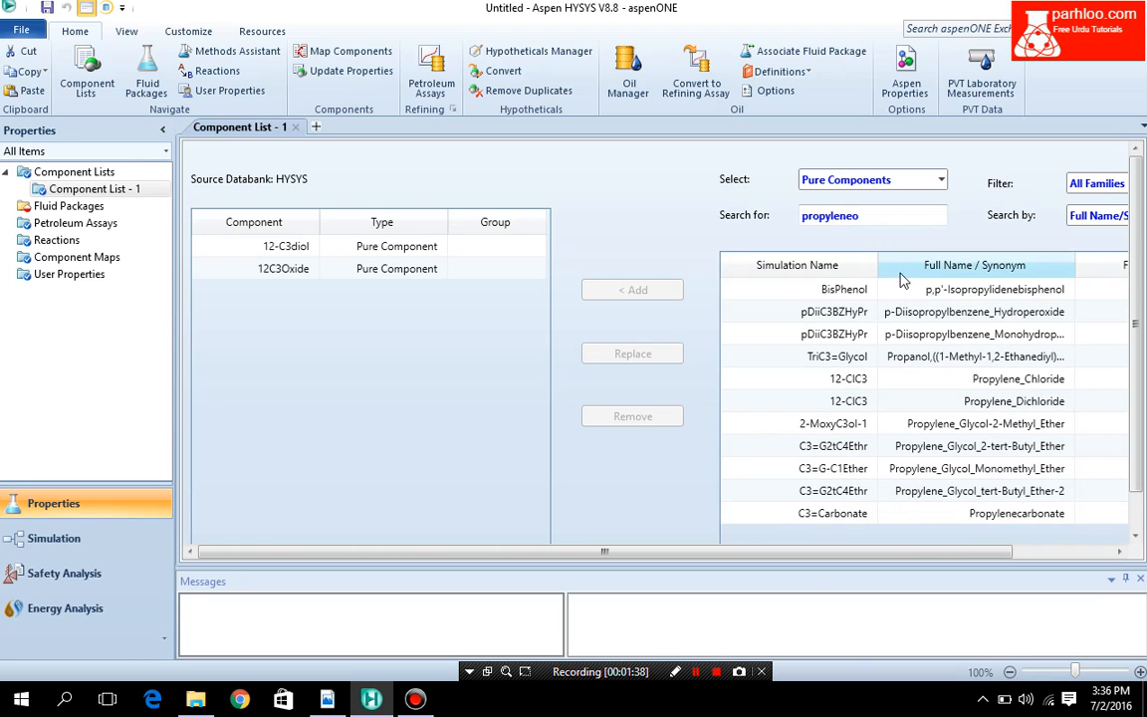
Step: Search the pure components for water and add H2O to the component list
click(862, 211)
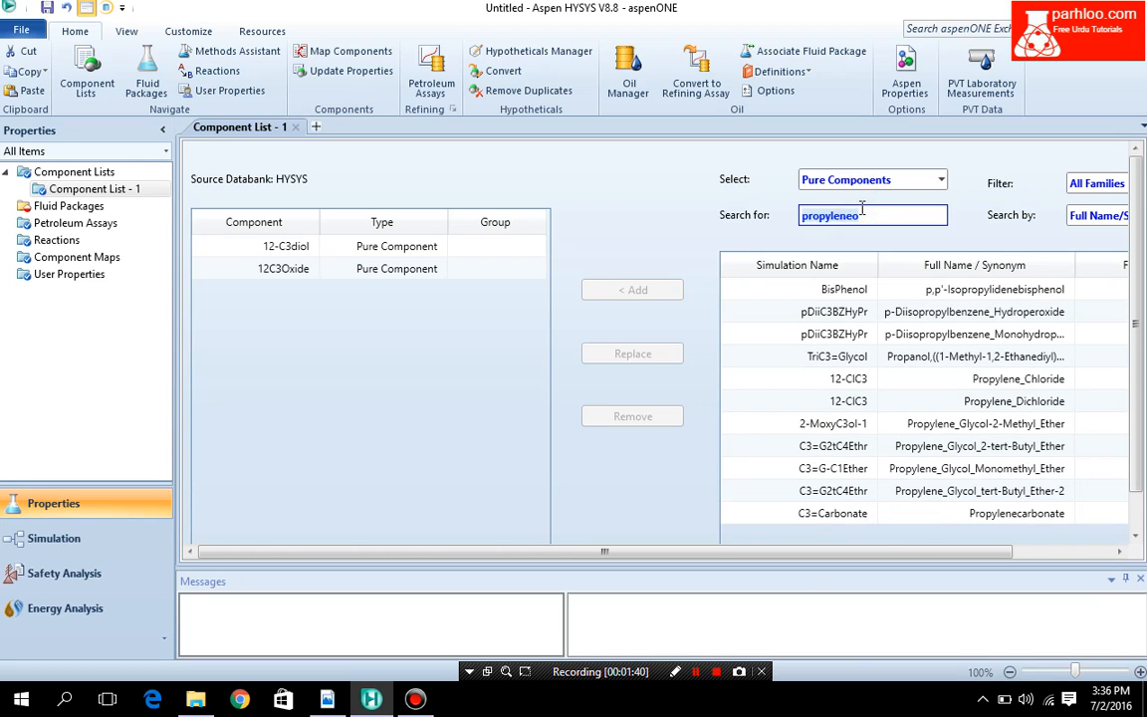
text(water)
key(Return)
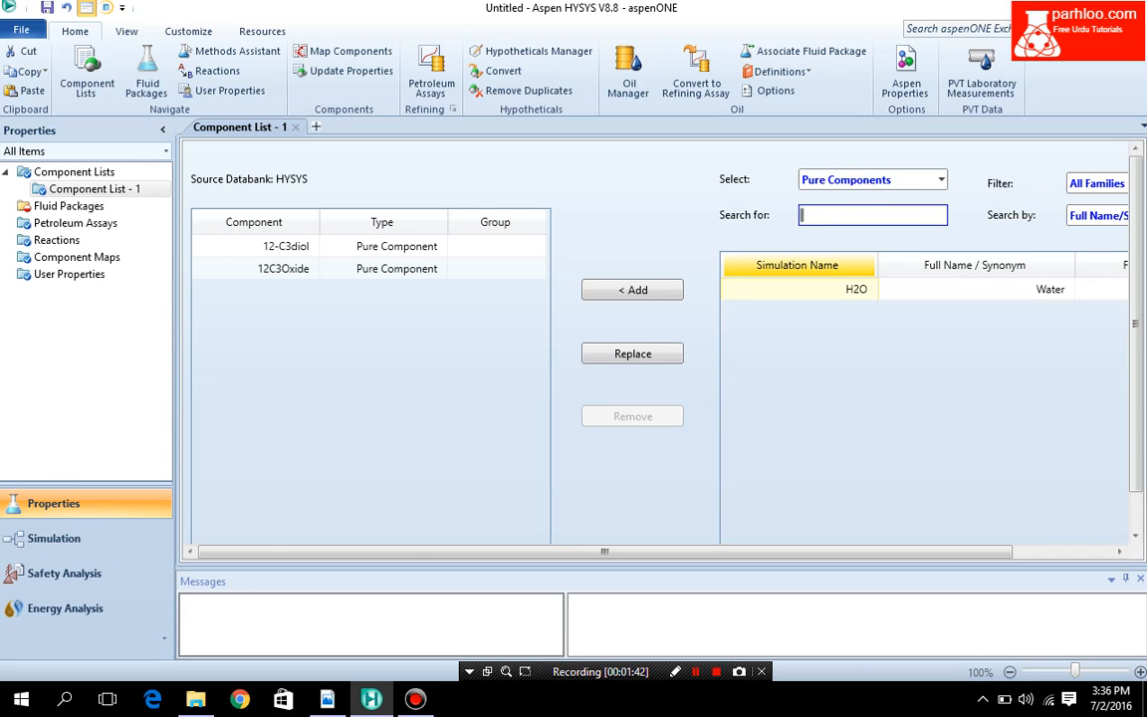
click(147, 189)
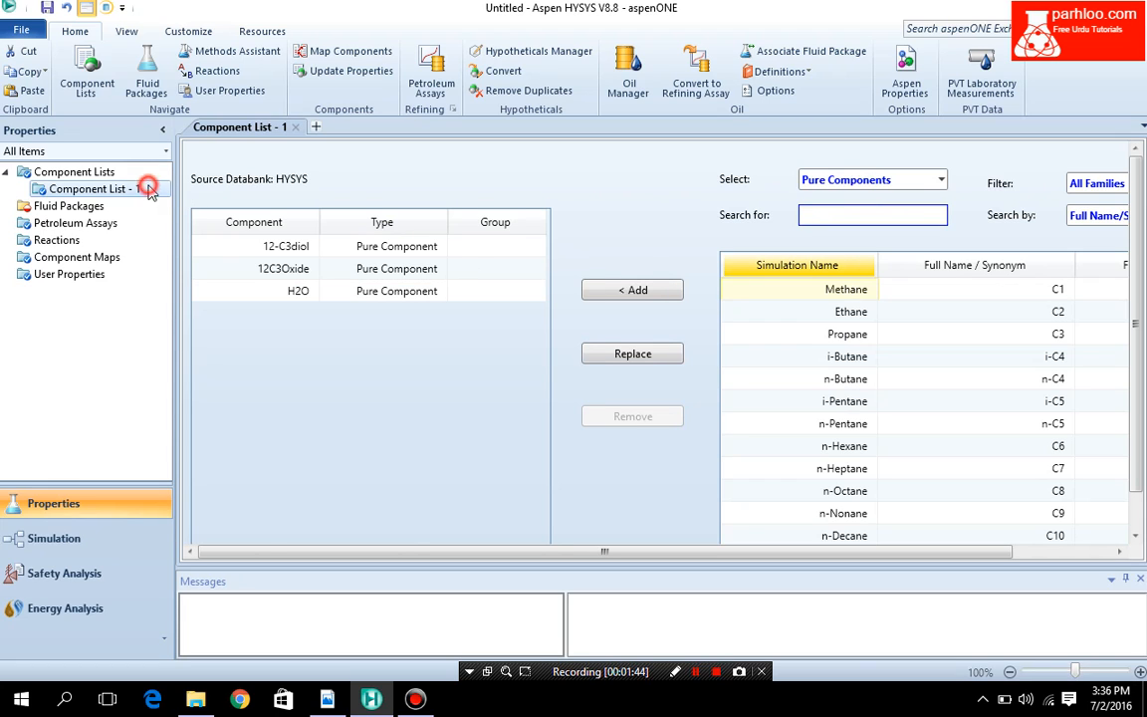
Step: Add a fluid package for Component List - 1 with UNIQUAC as its property package, as given in the PDF guide
click(66, 206)
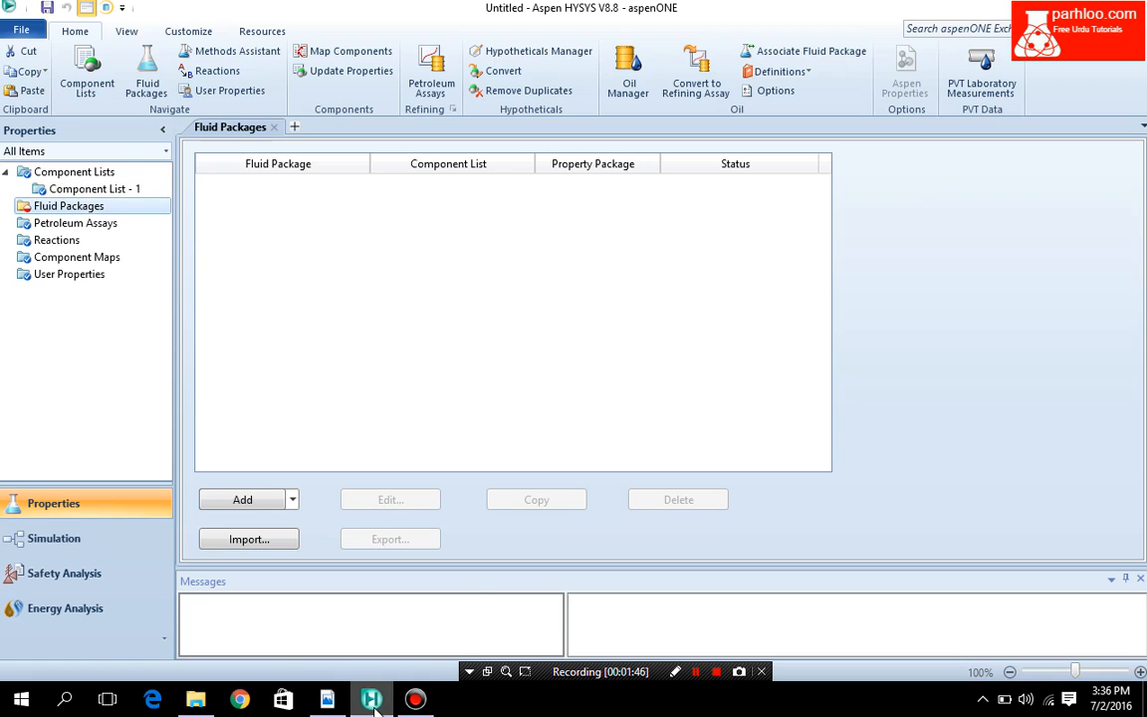
click(322, 701)
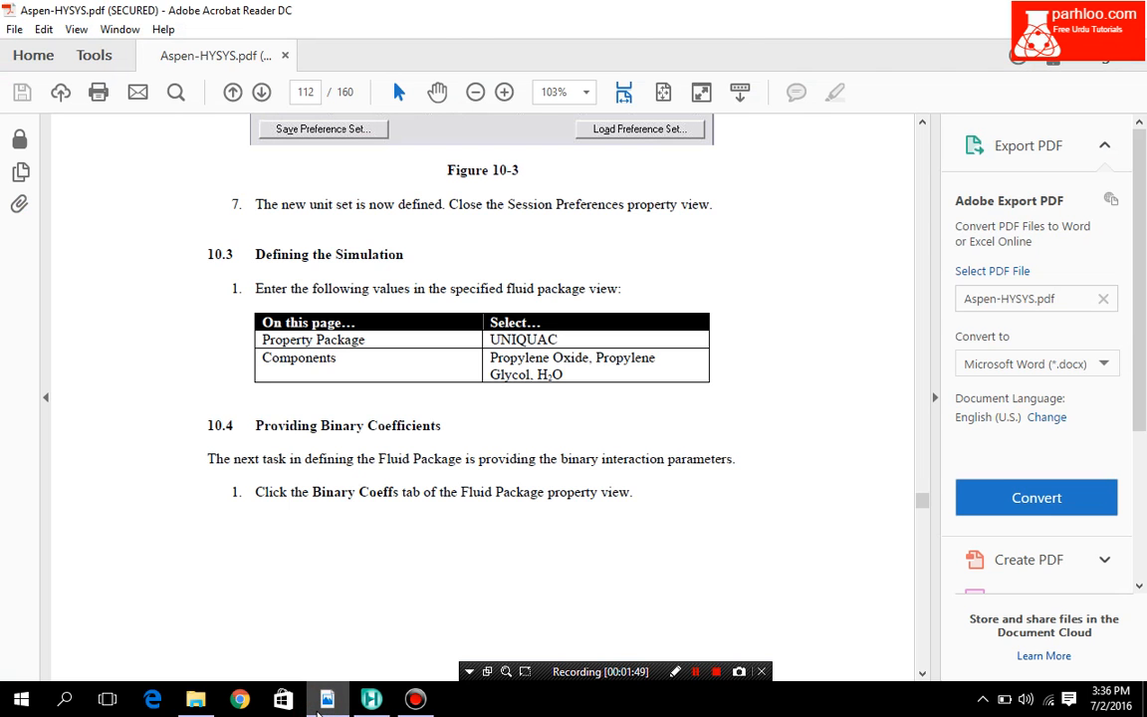
click(323, 701)
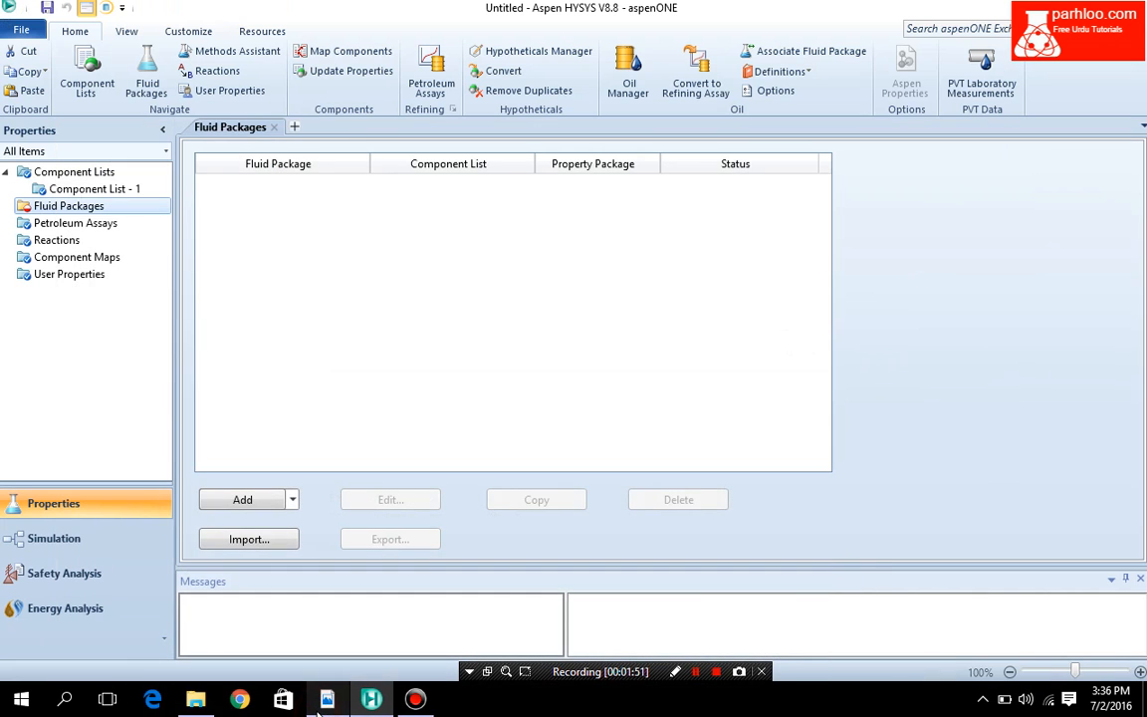
click(246, 506)
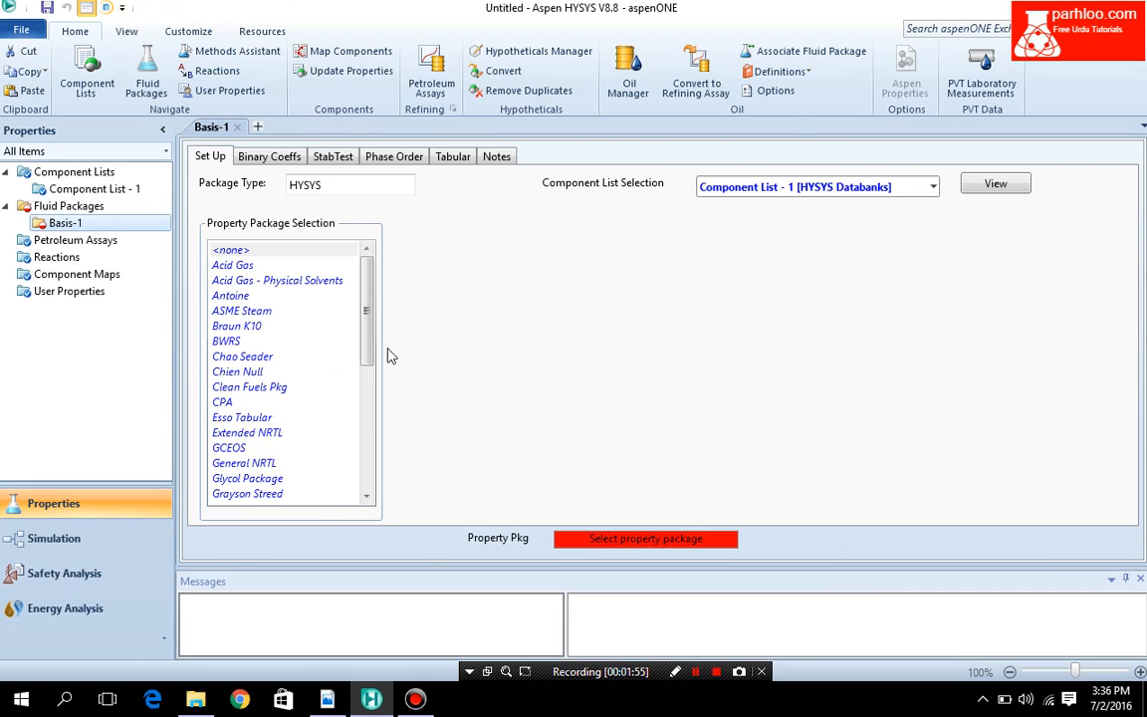
click(365, 266)
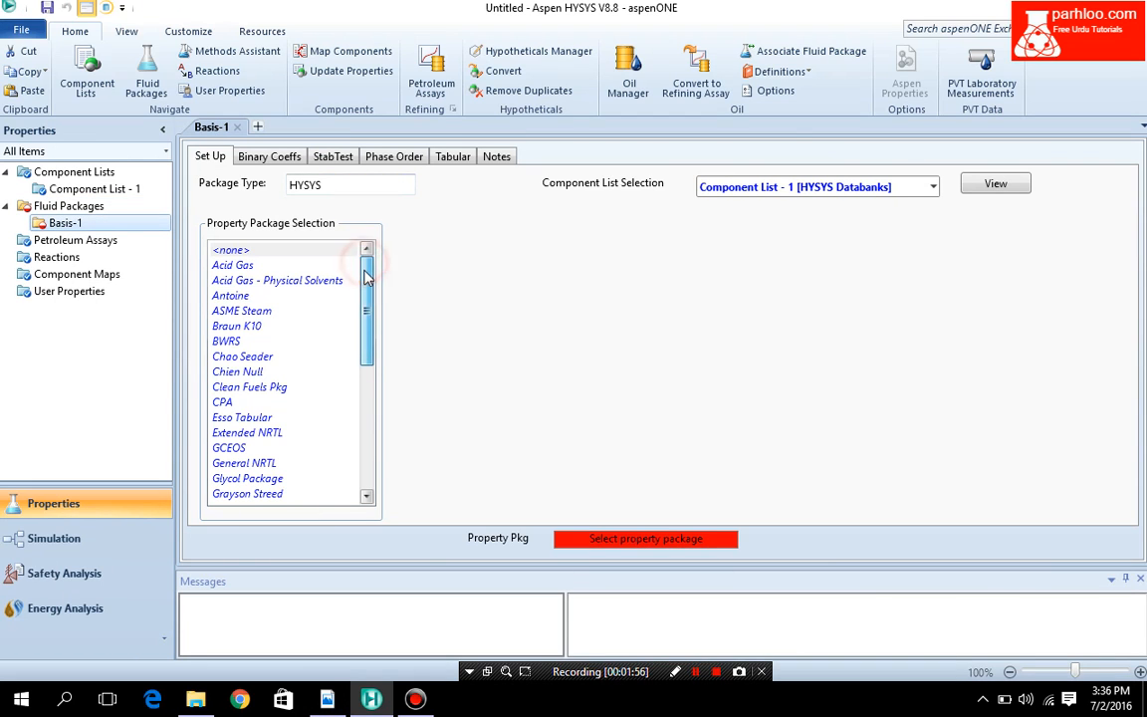
drag(366, 276, 365, 384)
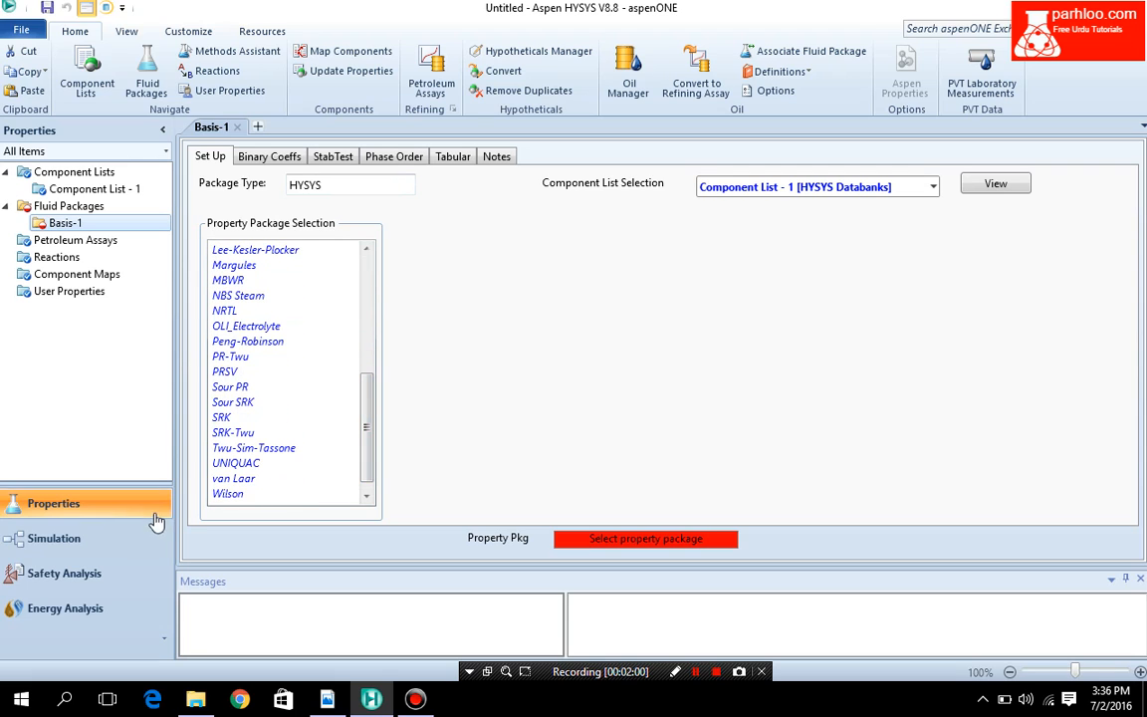
click(237, 464)
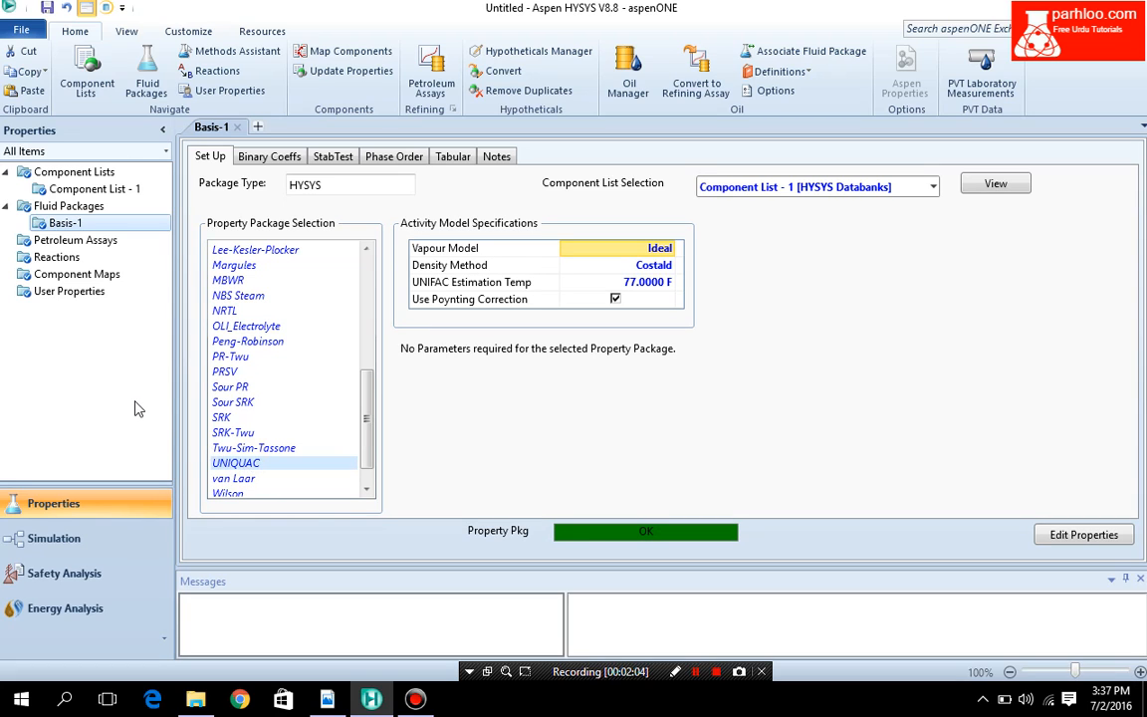
Step: Consult the PDF guide's binary coefficients section, then in Aspen HYSYS estimate only the unknown binary coefficients of fluid package Basis-1 with UNIFAC VLE
click(57, 257)
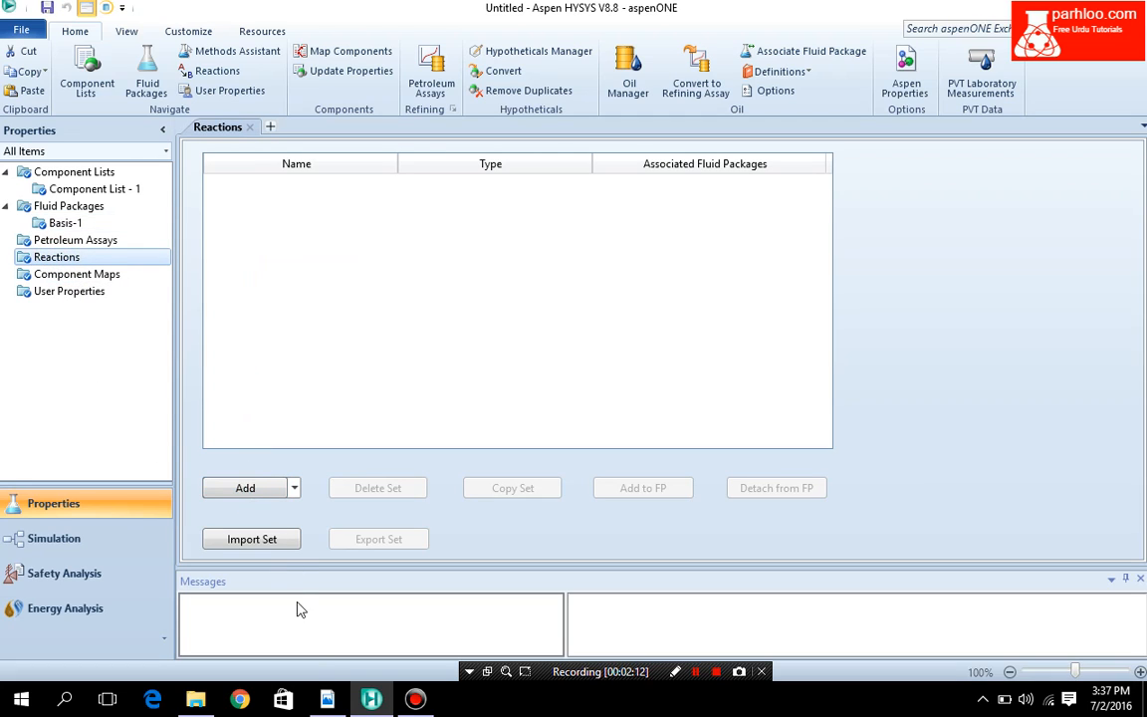
click(337, 707)
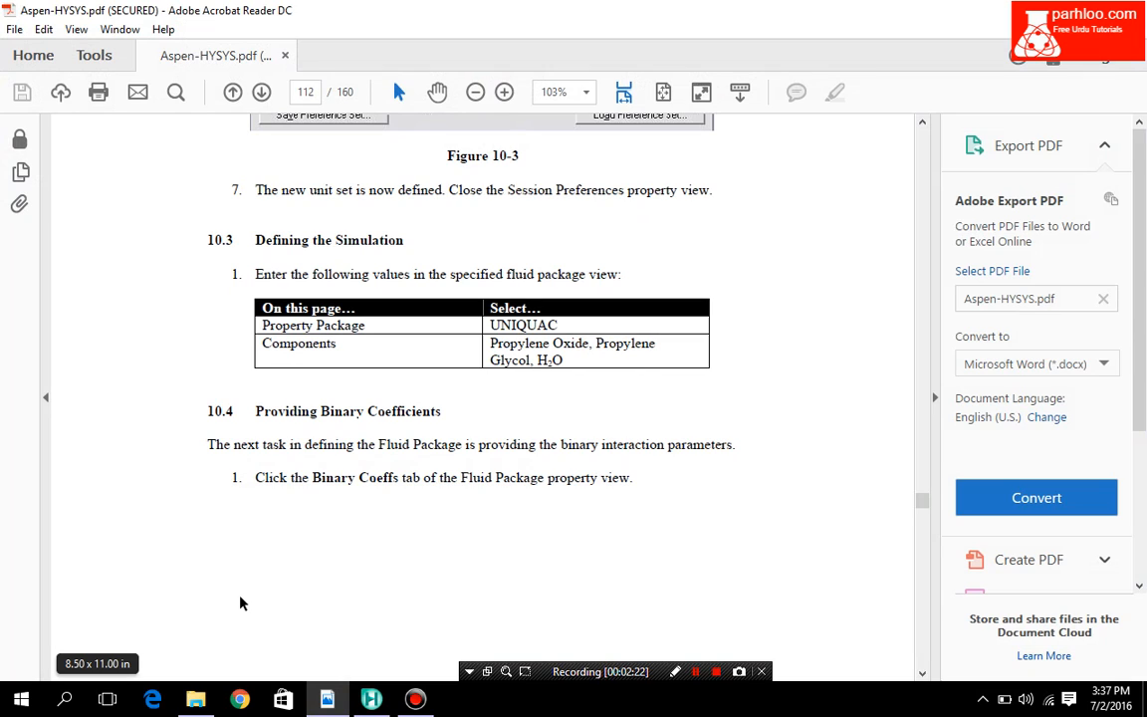
scroll(240, 604, down, 5)
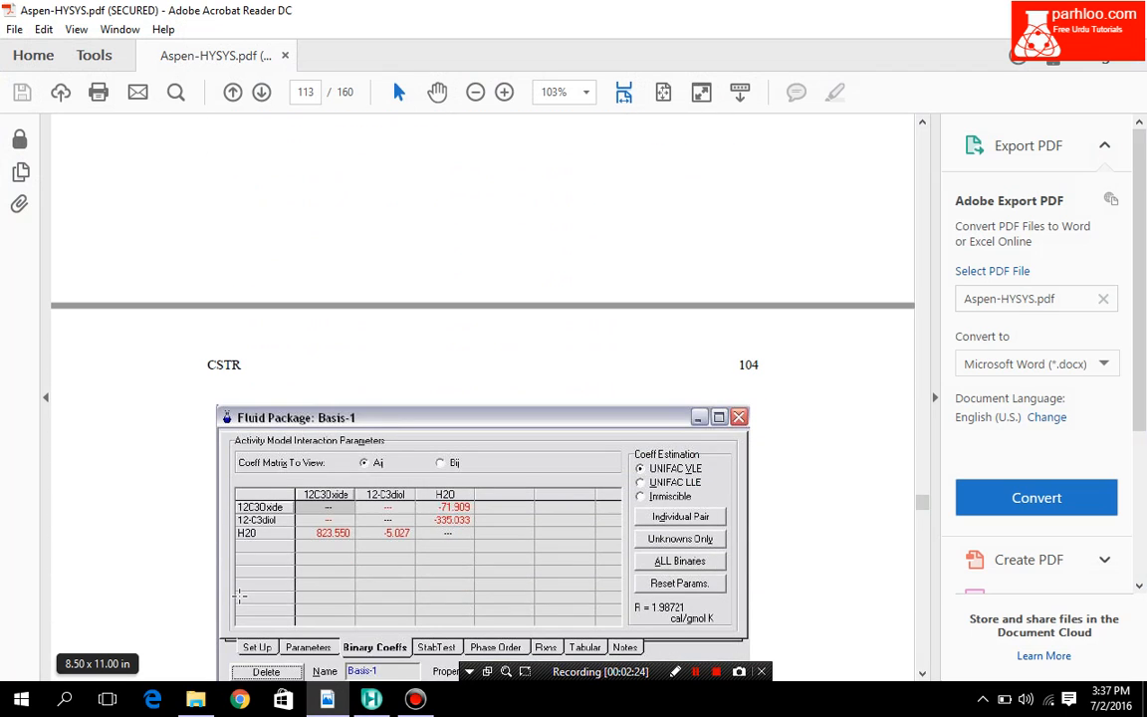
scroll(240, 596, down, 1)
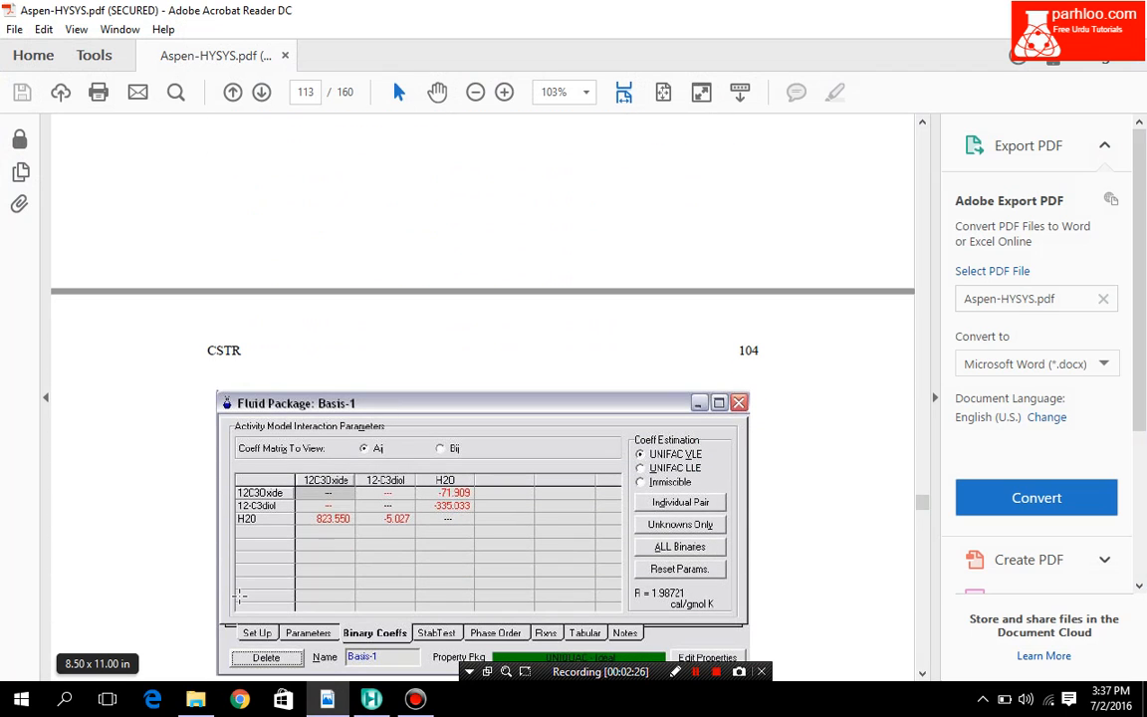
click(370, 700)
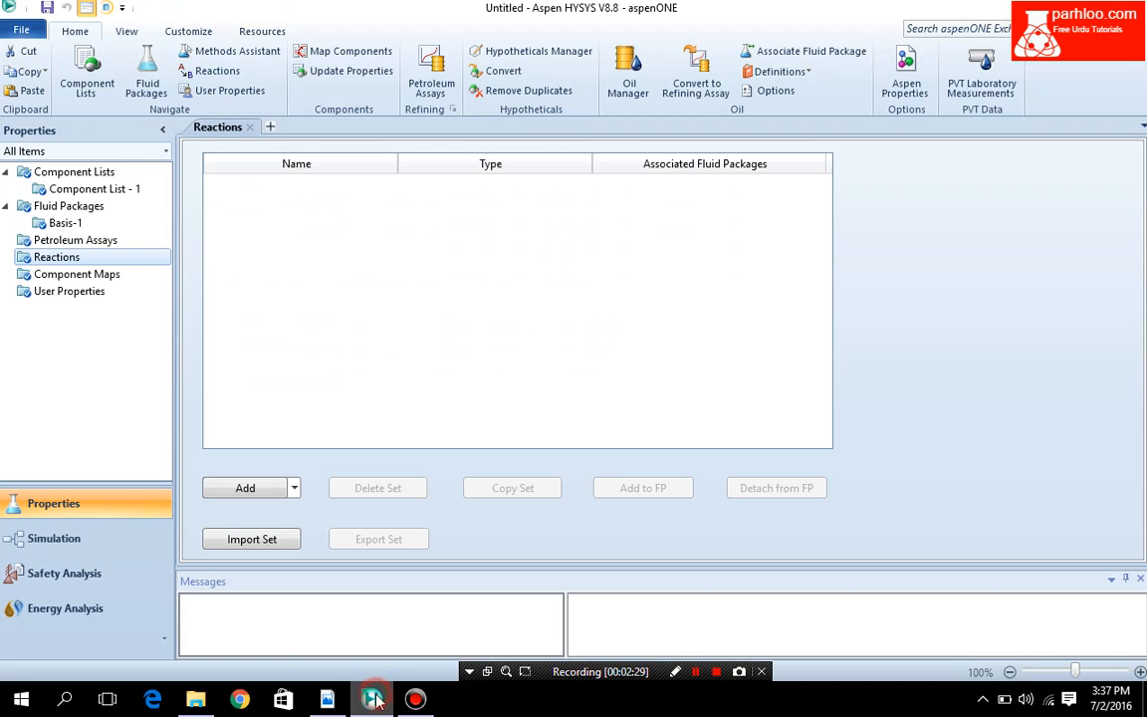
click(85, 207)
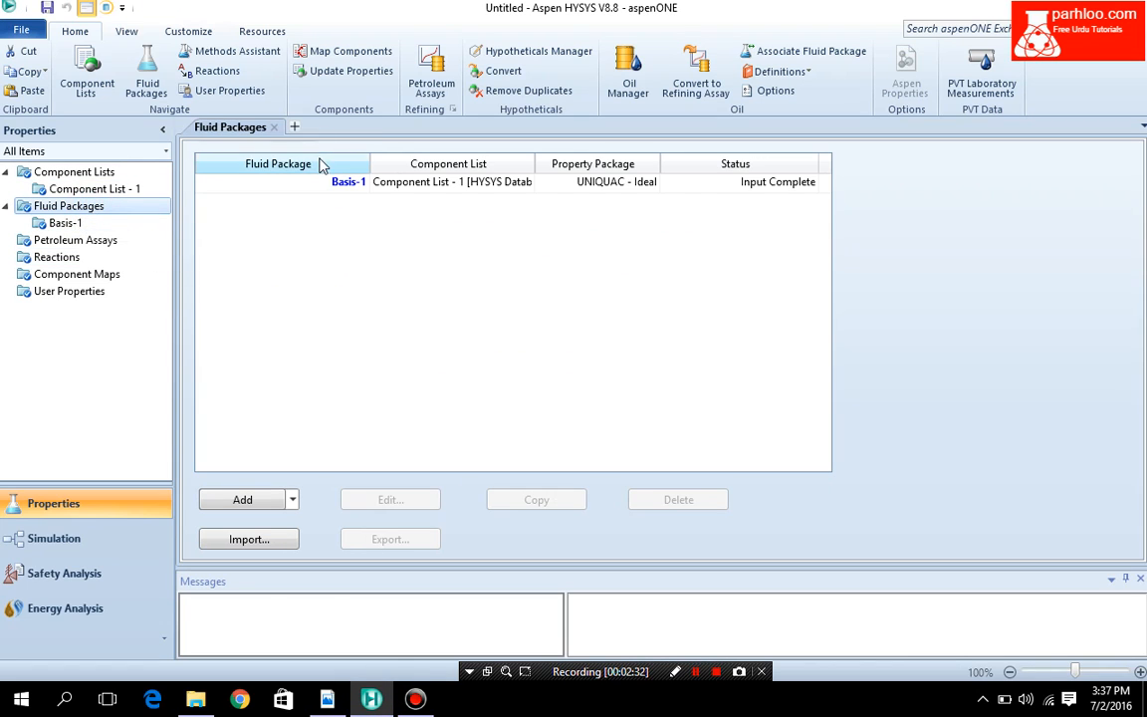
double_click(314, 187)
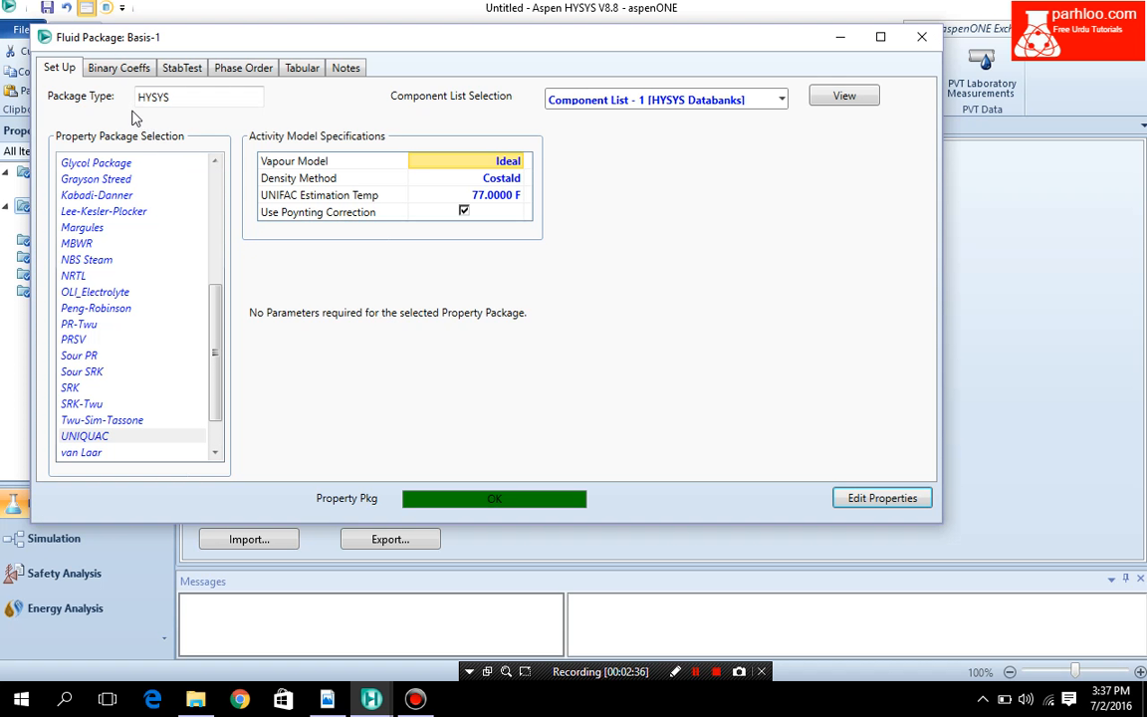
click(114, 69)
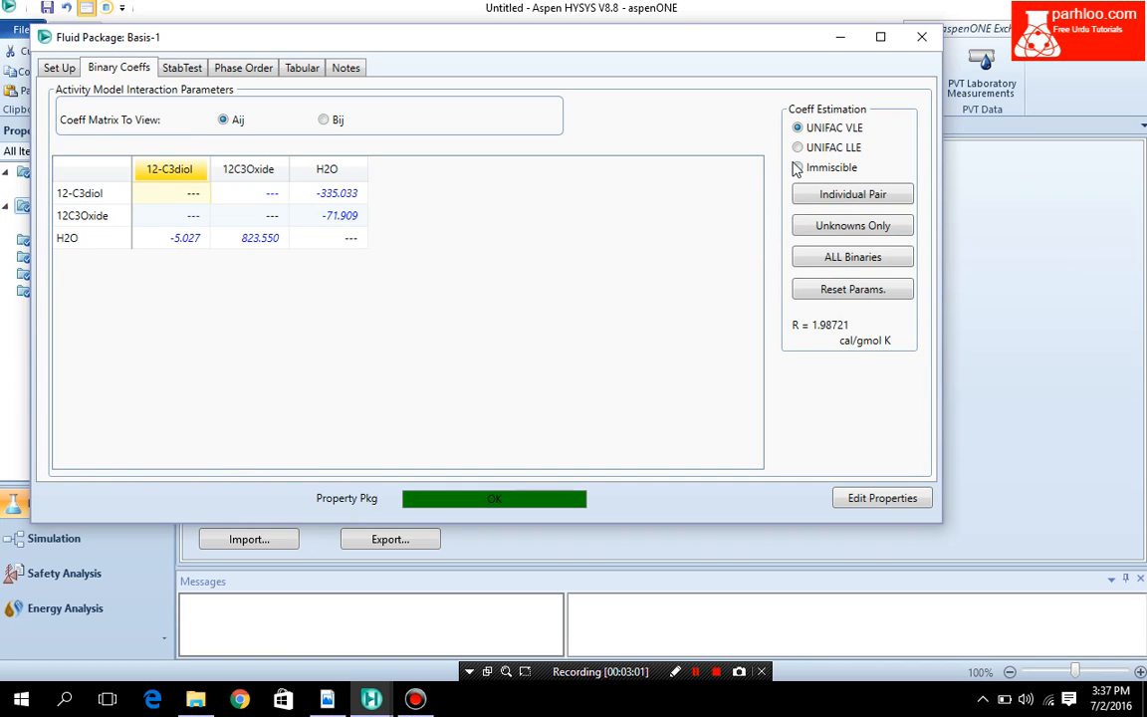
click(811, 227)
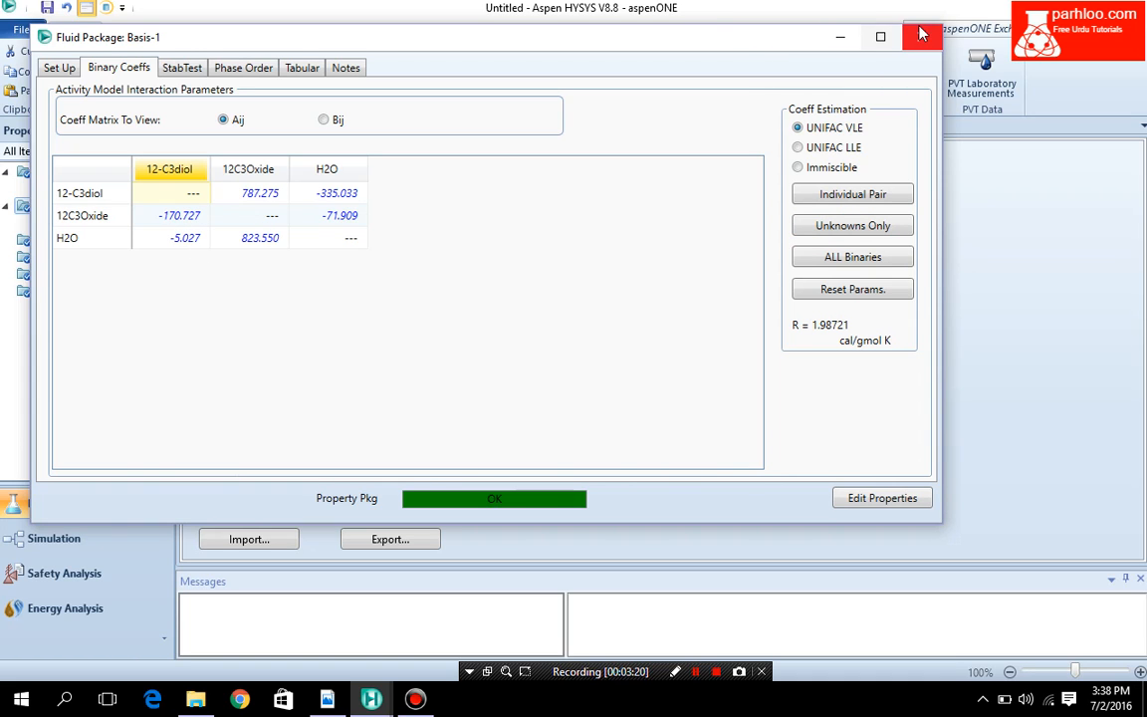
click(840, 37)
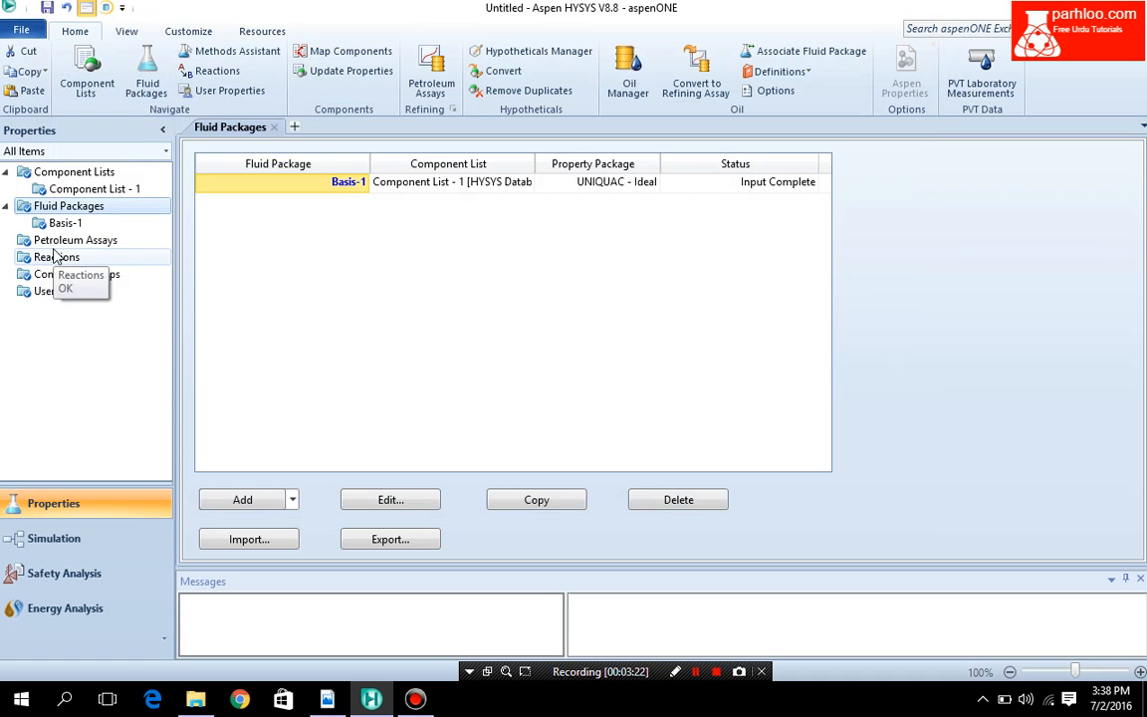
Step: Open the Reactions page, then switch to the PDF guide and read on to section 10.5, Defining the Reaction
click(56, 257)
click(326, 696)
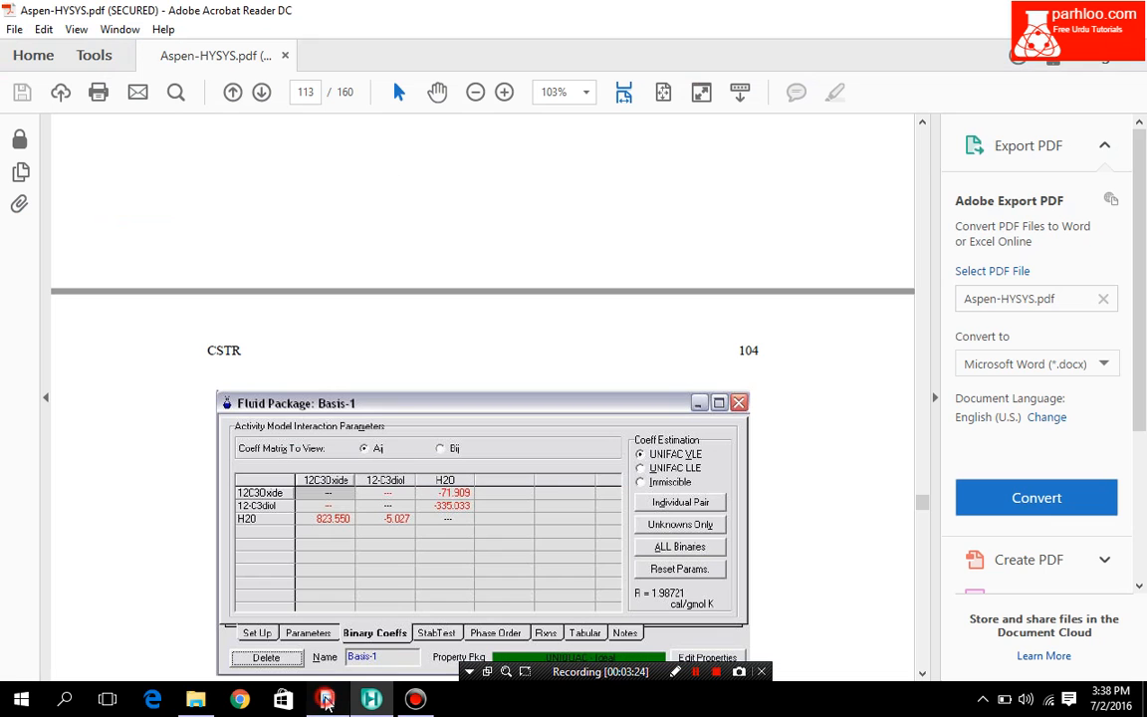
scroll(131, 565, down, 3)
scroll(130, 564, down, 8)
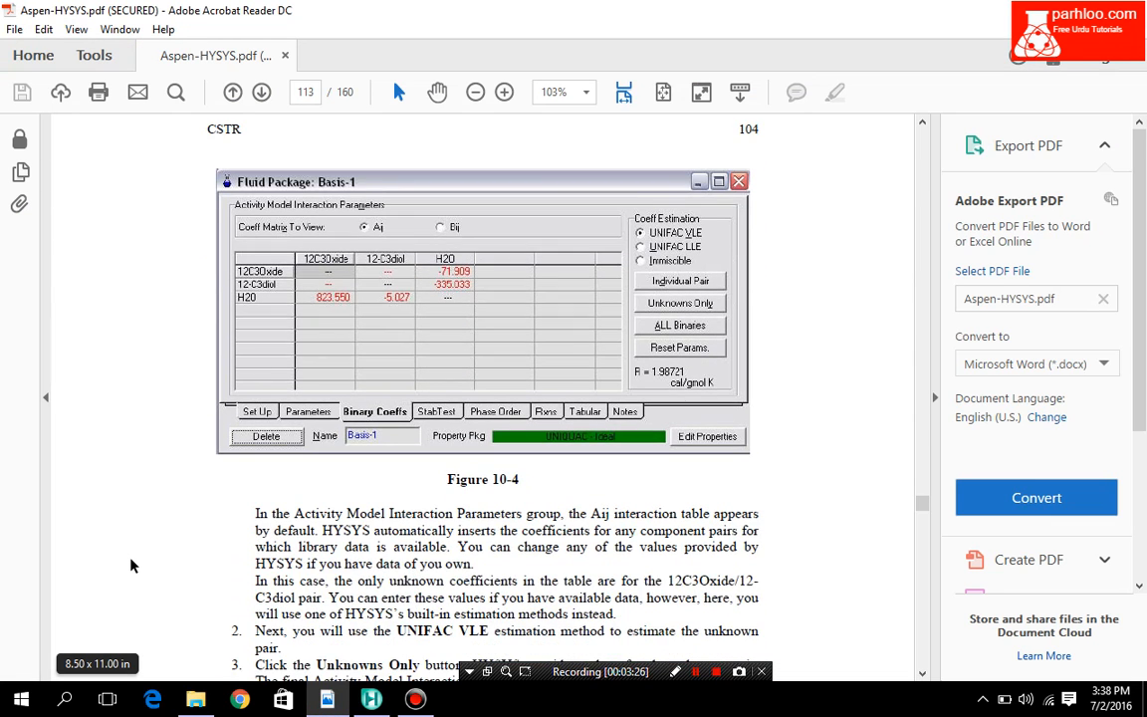
scroll(131, 565, down, 1)
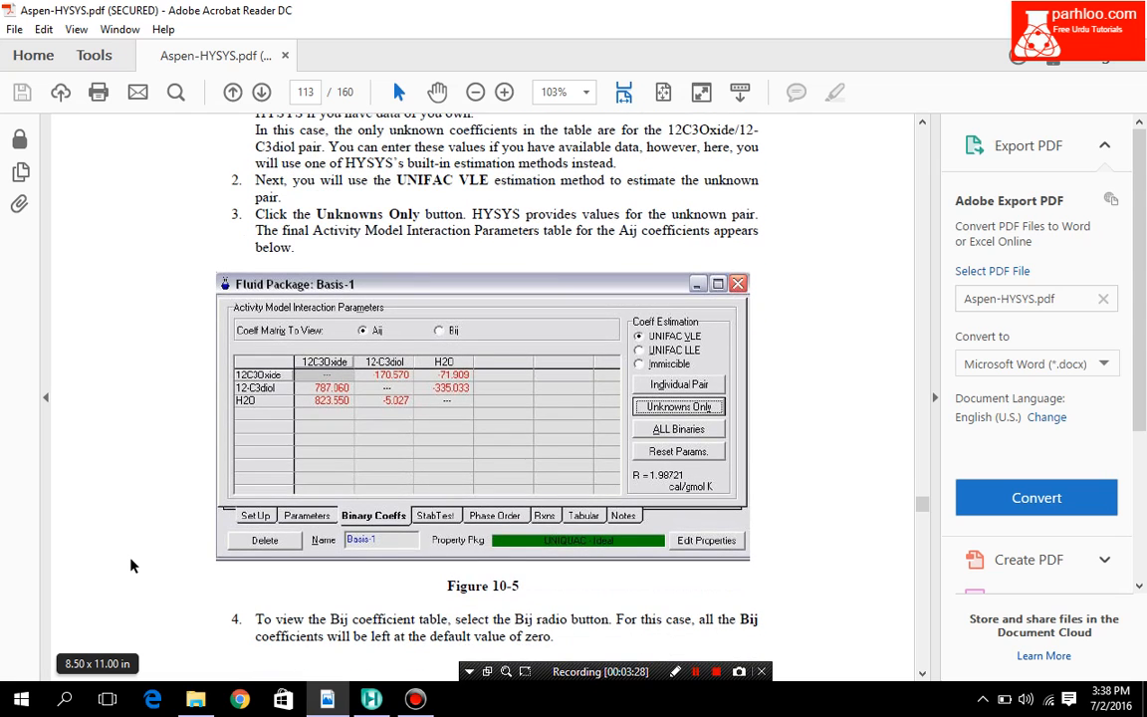
scroll(130, 566, down, 4)
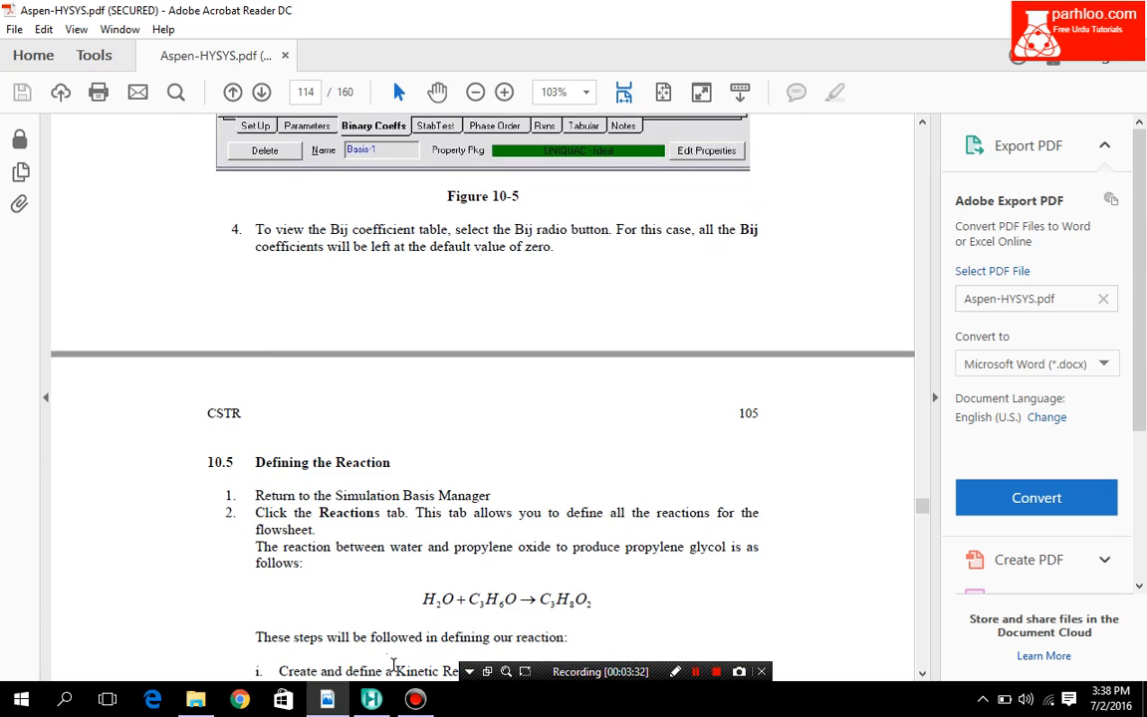
scroll(384, 643, down, 1)
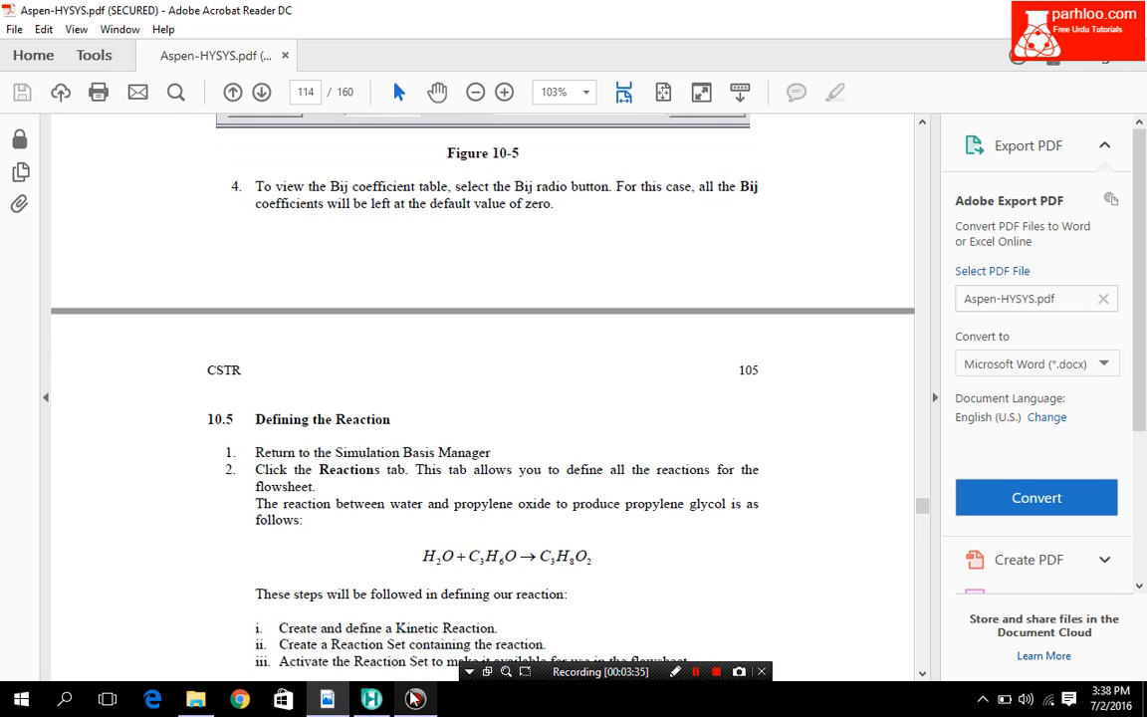
Step: Switch to Aspen HYSYS, add a new reaction set and add a Kinetic reaction from the Hysys source to it
click(382, 704)
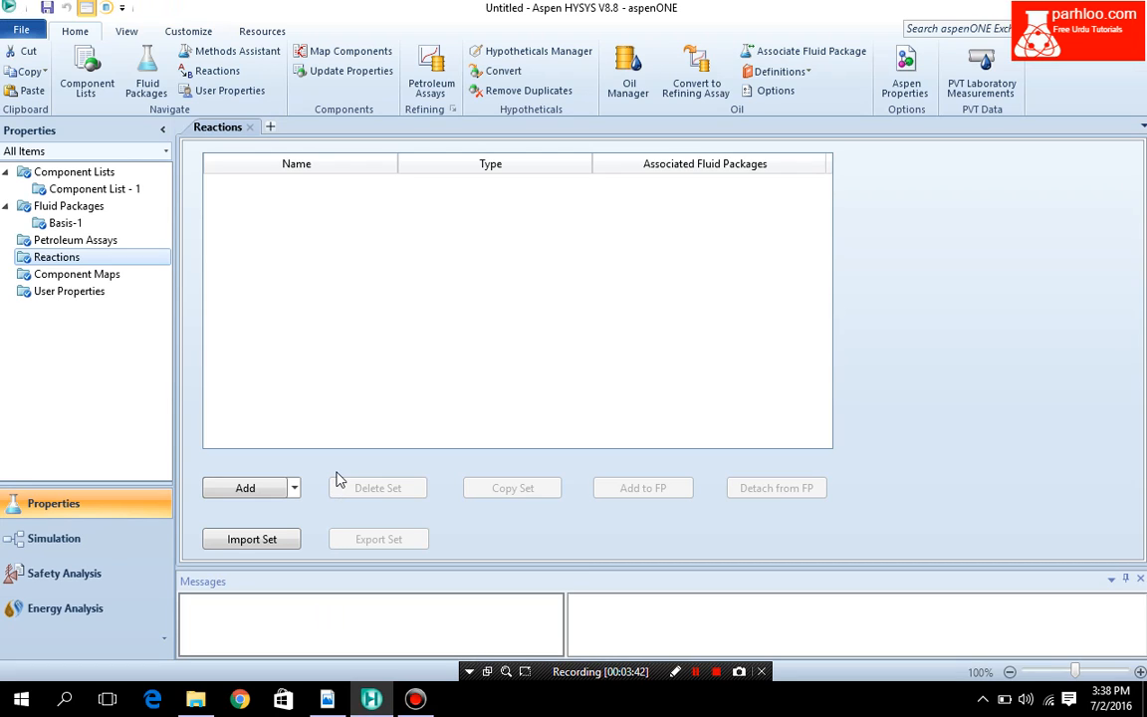
click(246, 488)
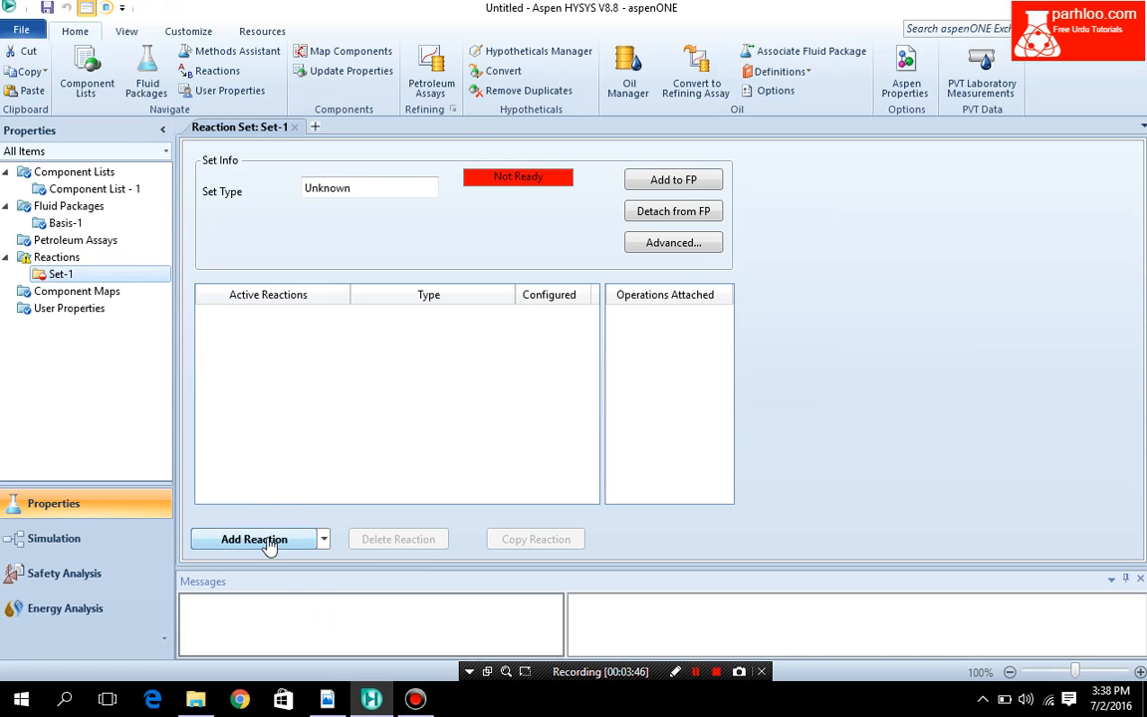
click(265, 542)
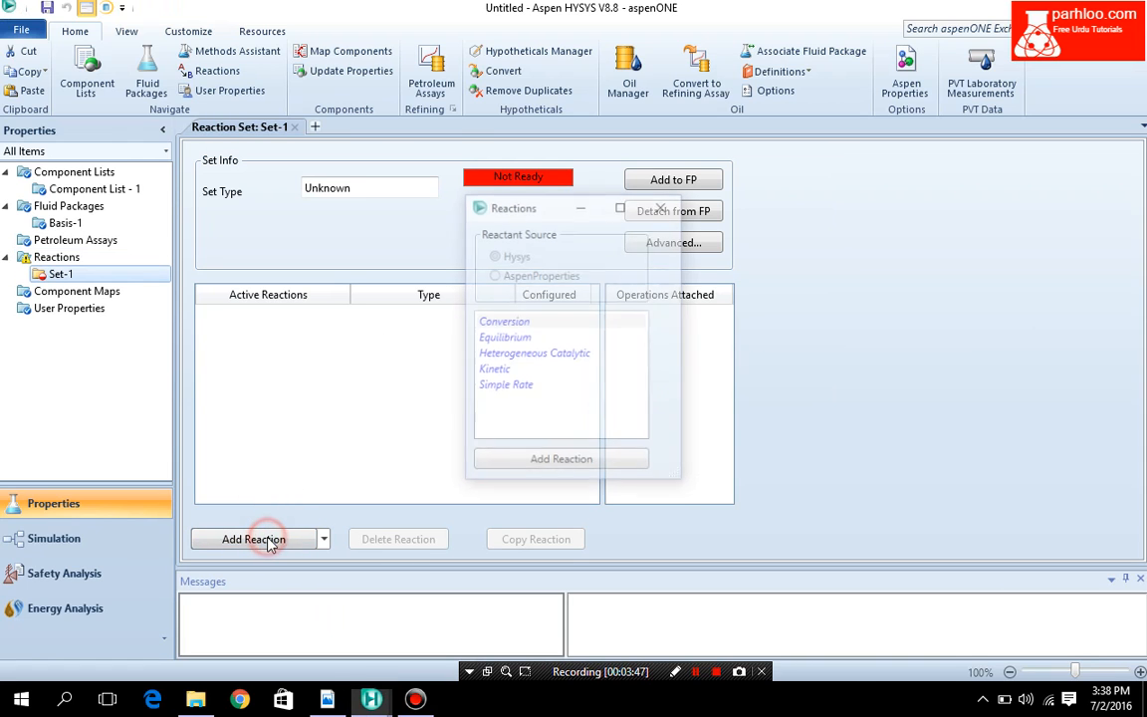
double_click(493, 369)
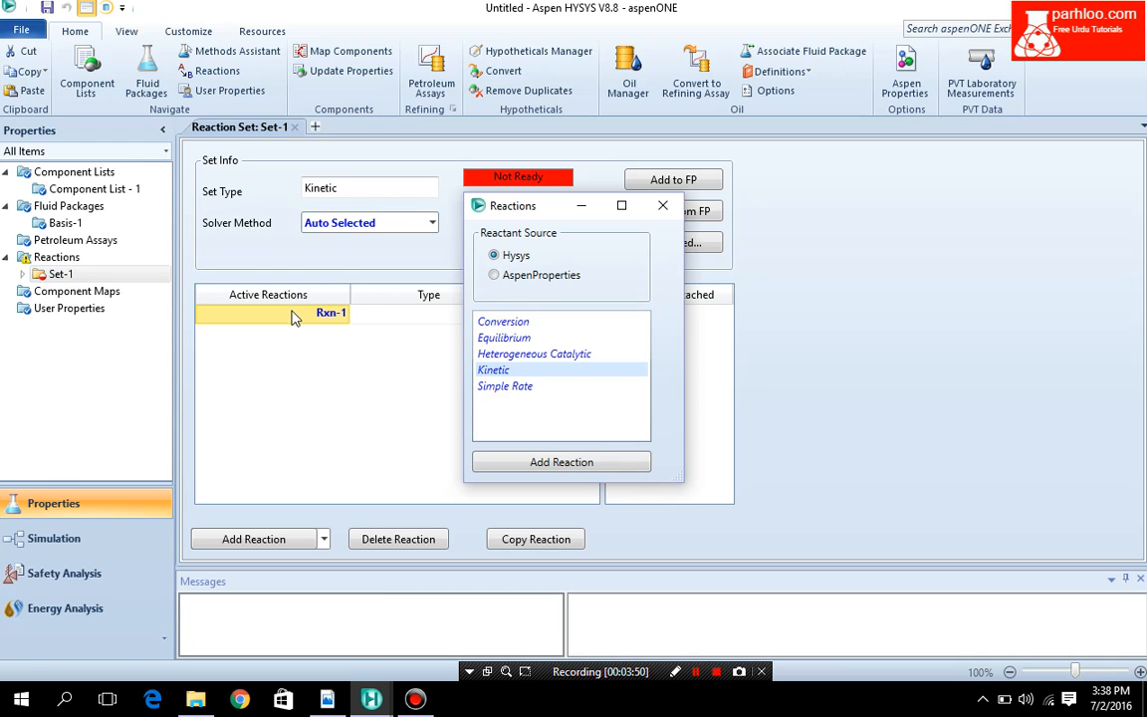
click(662, 205)
Step: Open the kinetic reaction Rxn-1 and add 12-C3diol, 12C3Oxide and H2O to its stoichiometry table
click(344, 314)
double_click(344, 314)
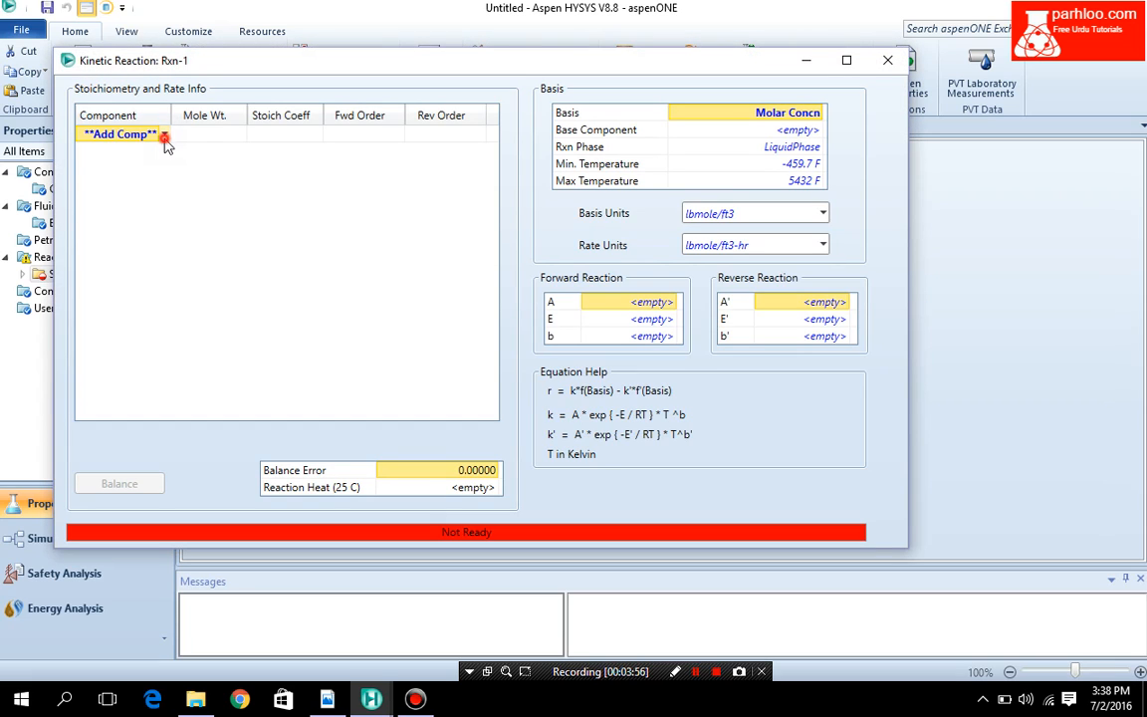
click(161, 138)
click(149, 162)
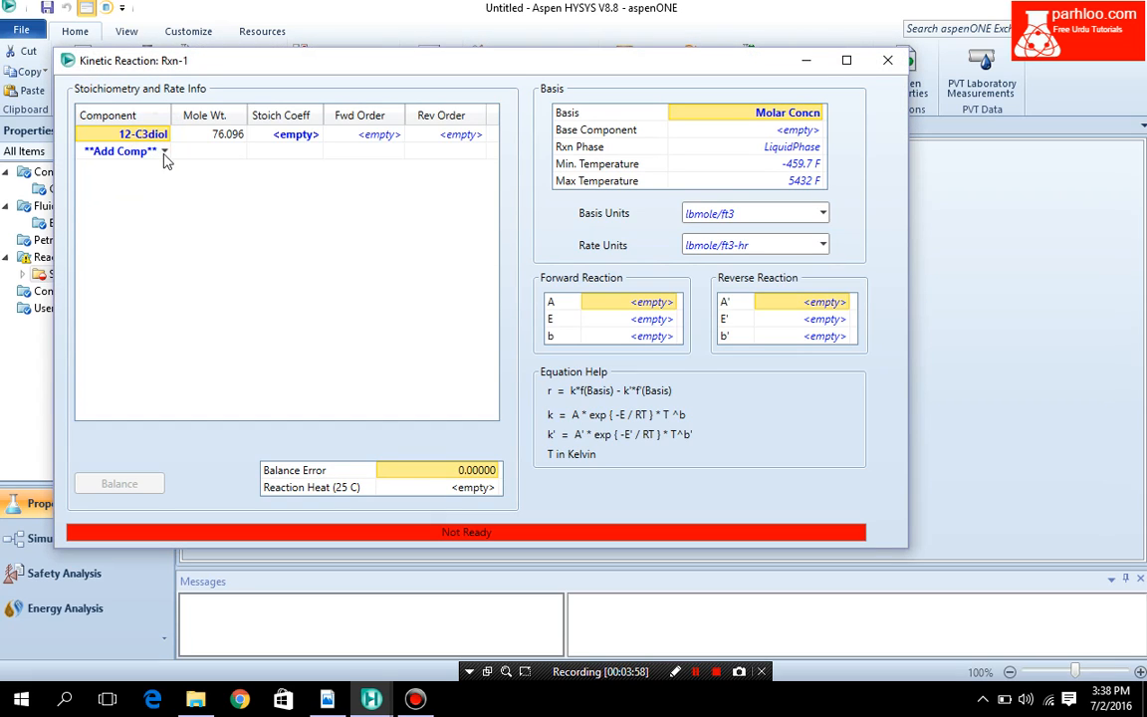
click(164, 150)
click(164, 152)
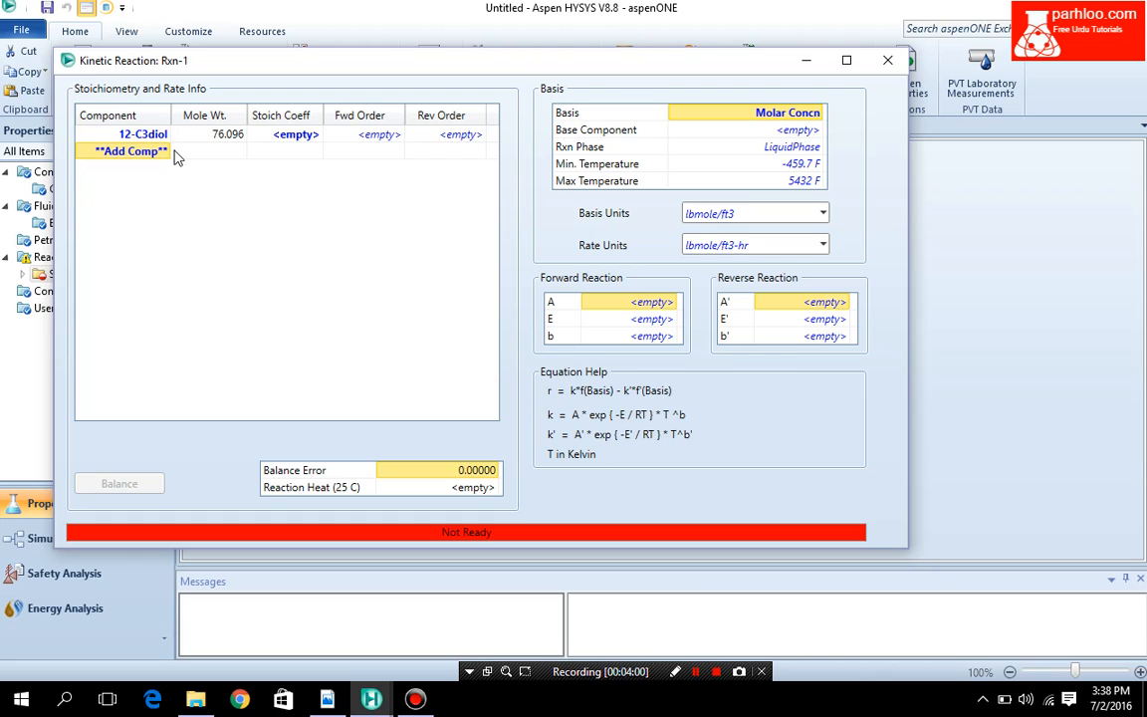
click(167, 156)
click(164, 150)
click(150, 176)
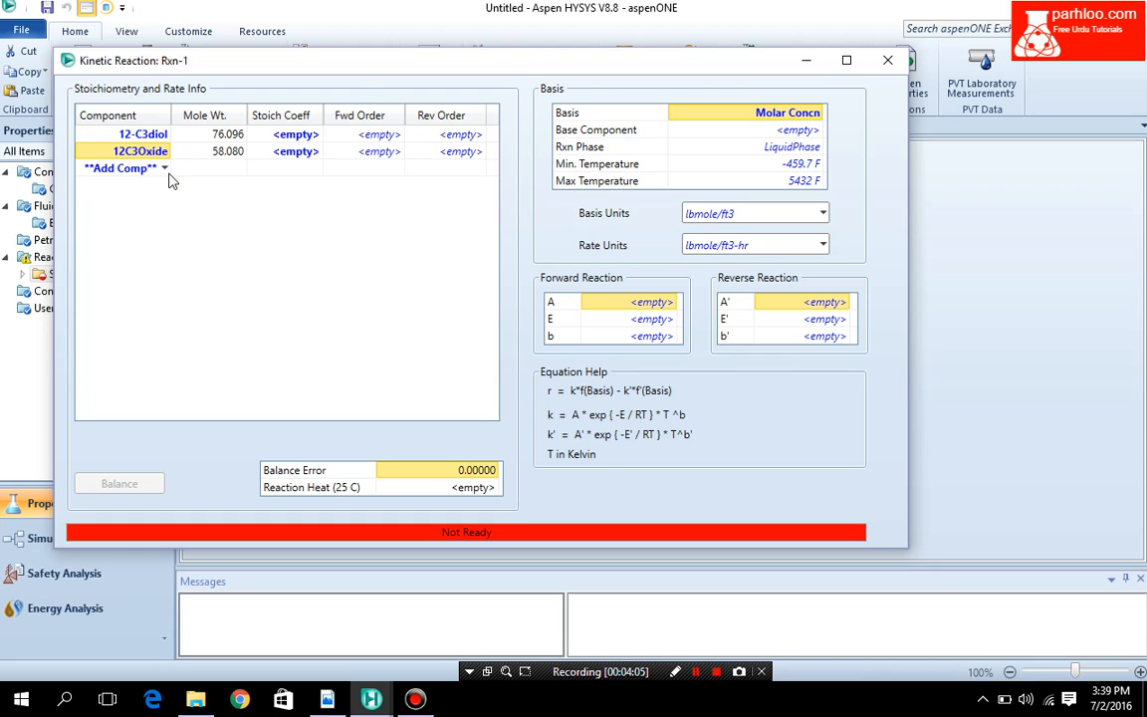
click(165, 167)
click(156, 199)
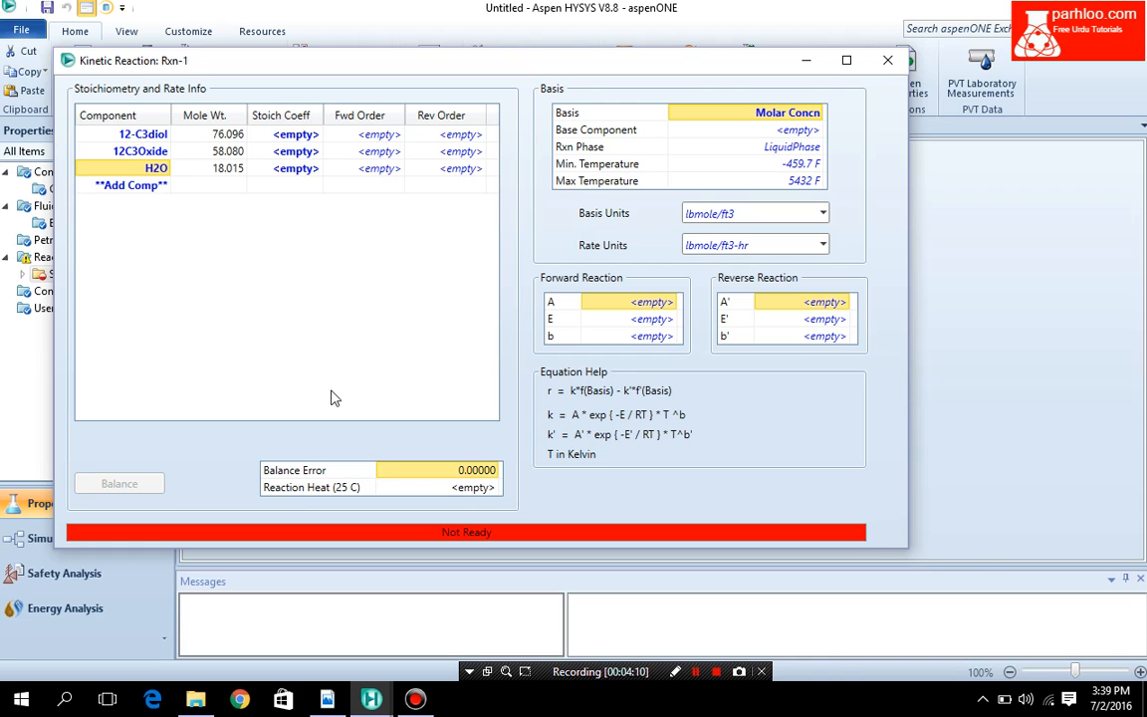
Step: Check the reaction equation in the PDF guide and set the stoichiometric coefficients to 1 for 12-C3diol, -1 for 12C3Oxide and -1 for H2O
click(323, 701)
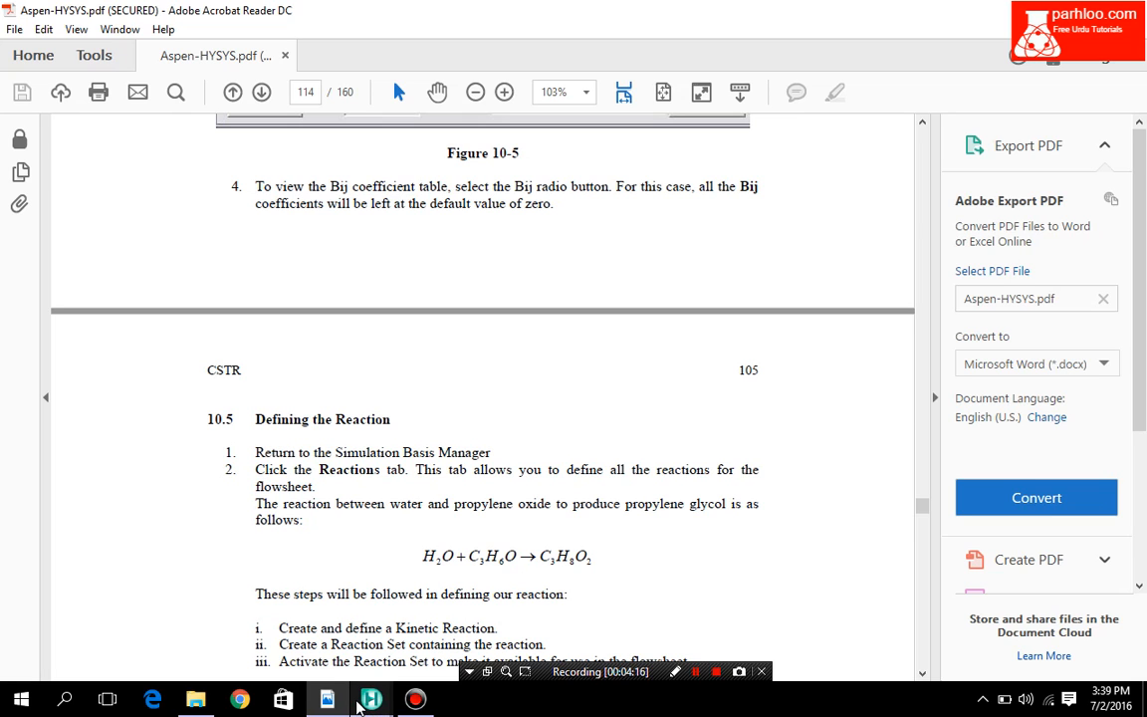
mouse_move(366, 689)
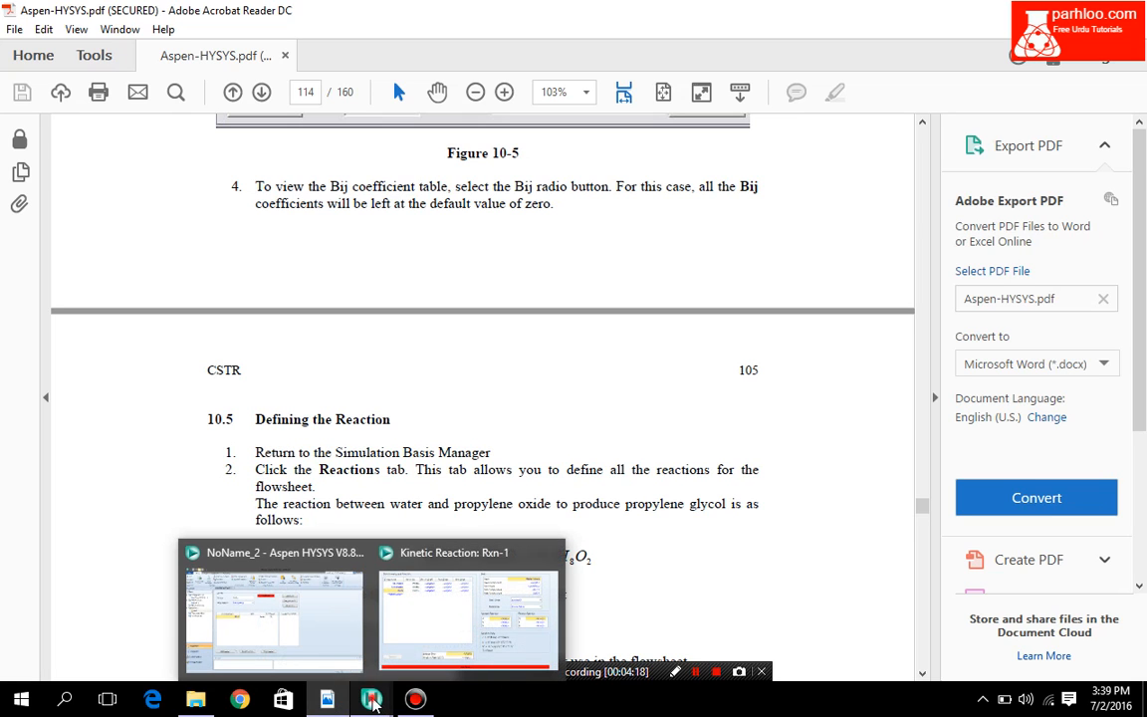
click(399, 649)
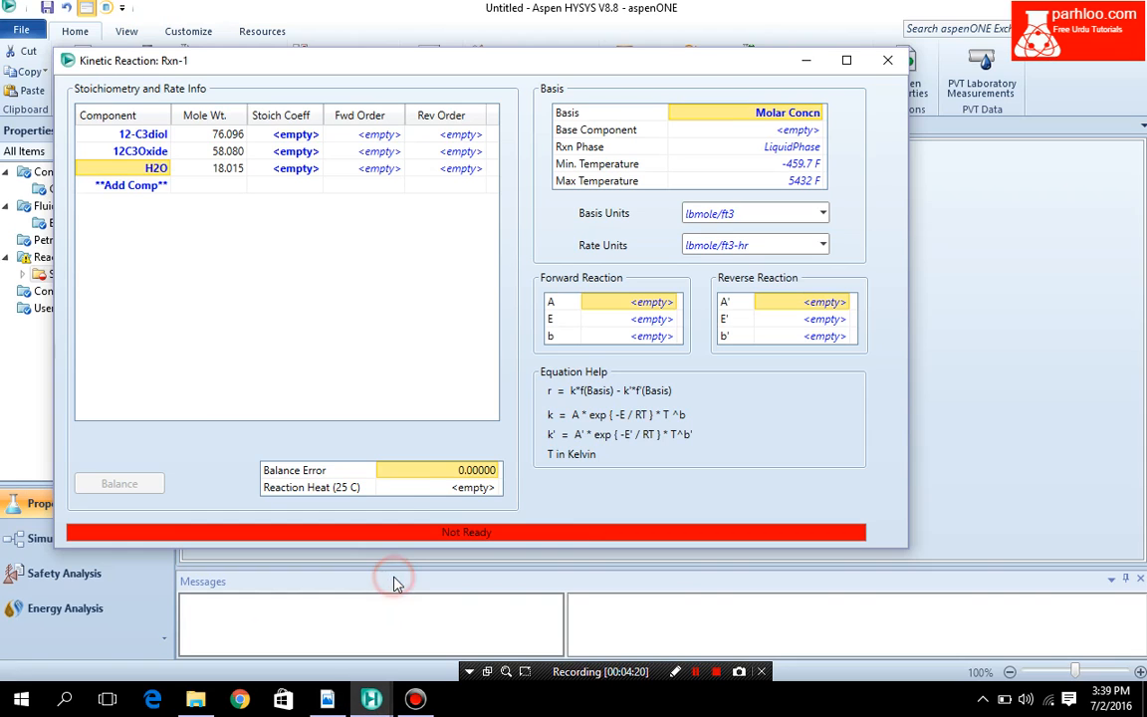
click(286, 139)
text(1)
key(Return)
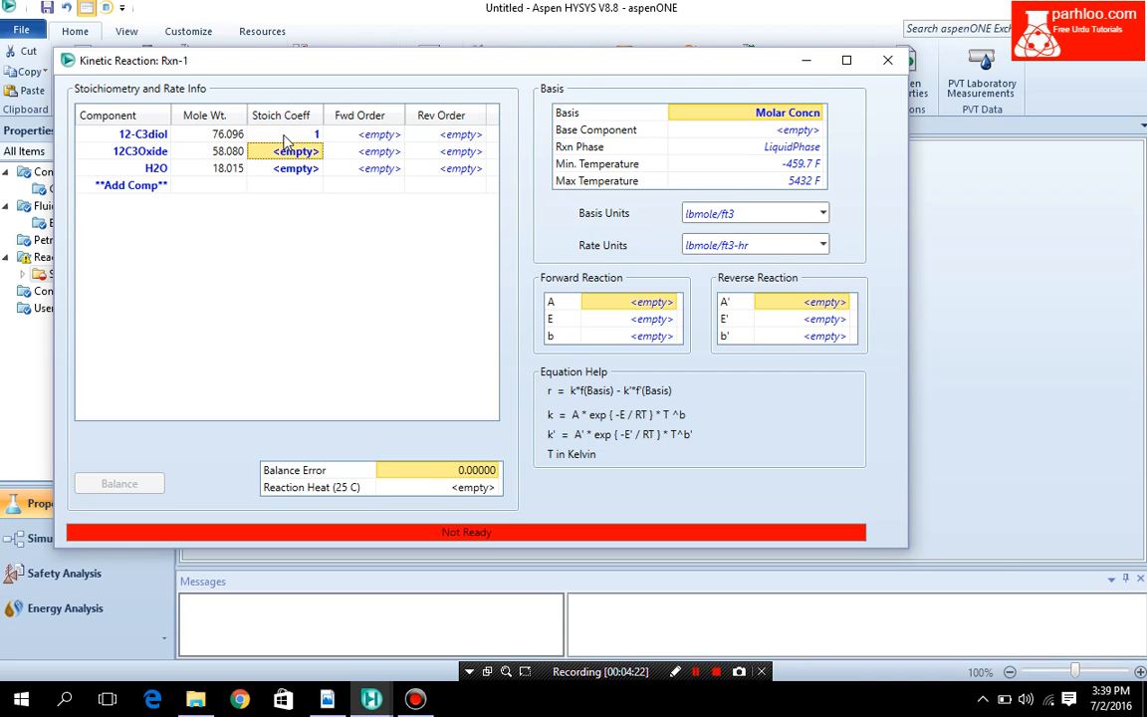
text(1)
key(Return)
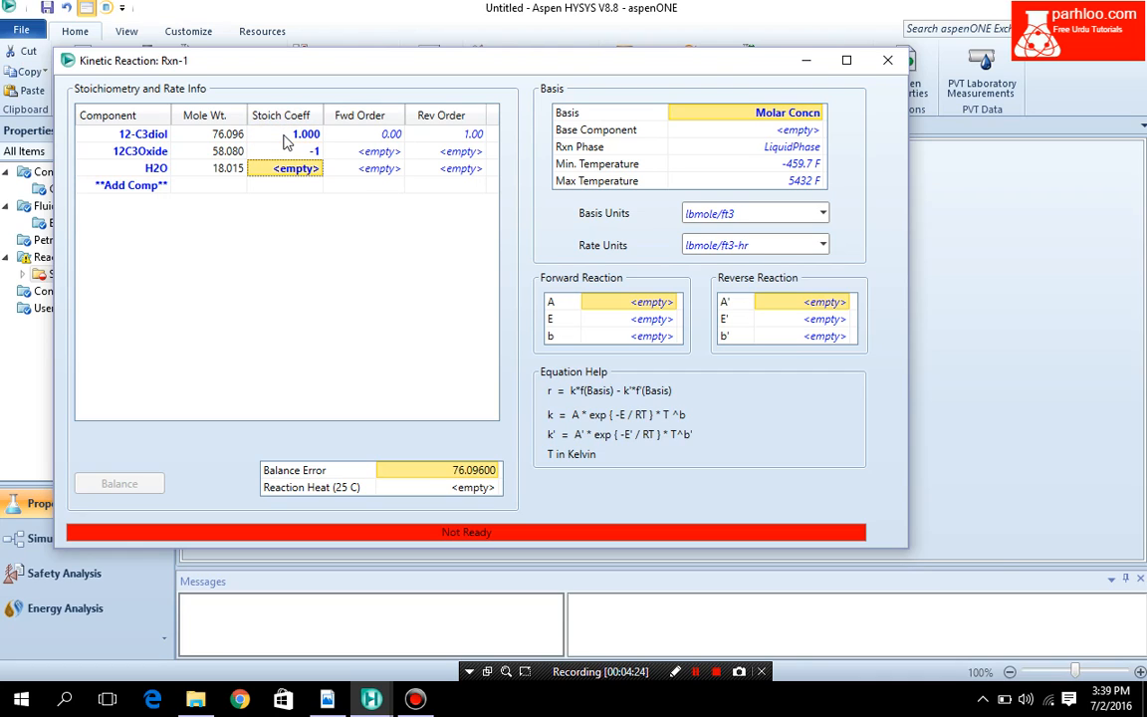
text(-1)
key(Return)
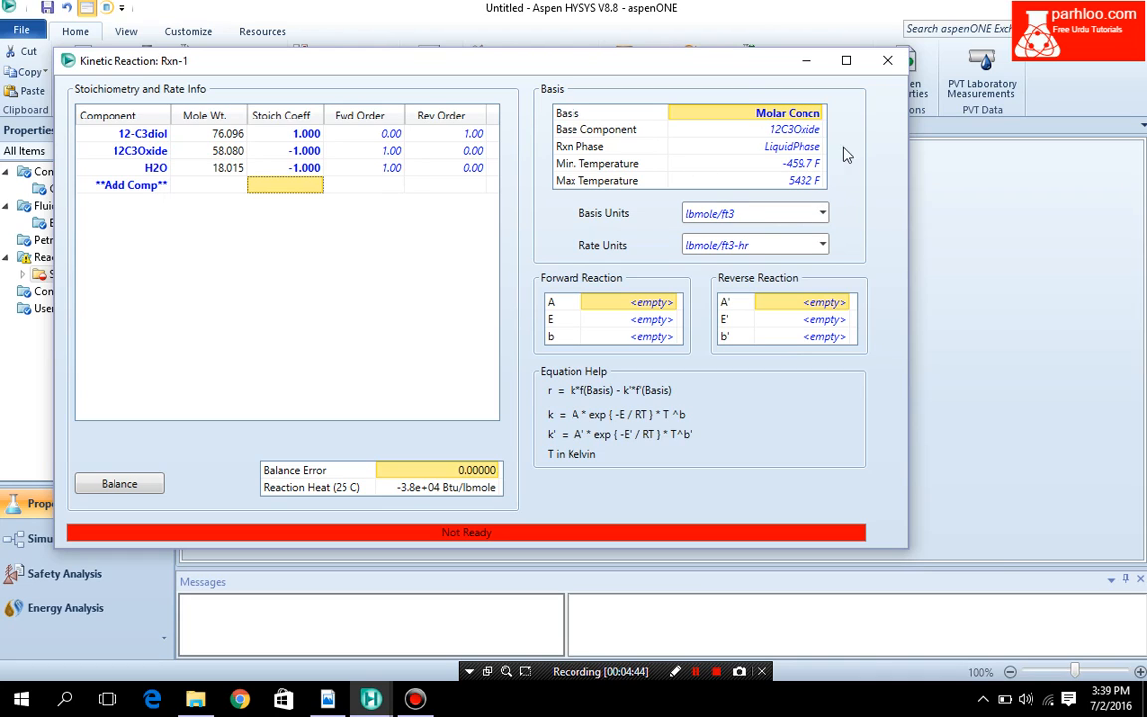
Step: Switch to the PDF guide and read section 10.6, Creating the Reaction, through the forward order, basis and Arrhenius parameter instructions
click(821, 120)
click(326, 699)
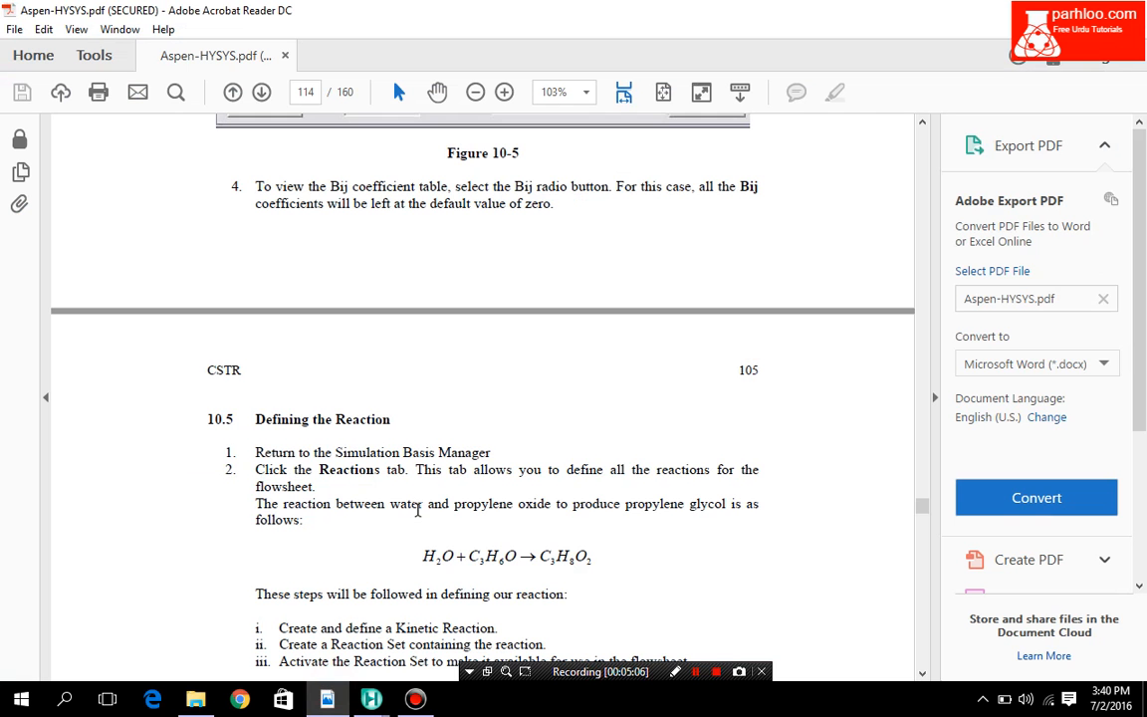
scroll(299, 487, down, 10)
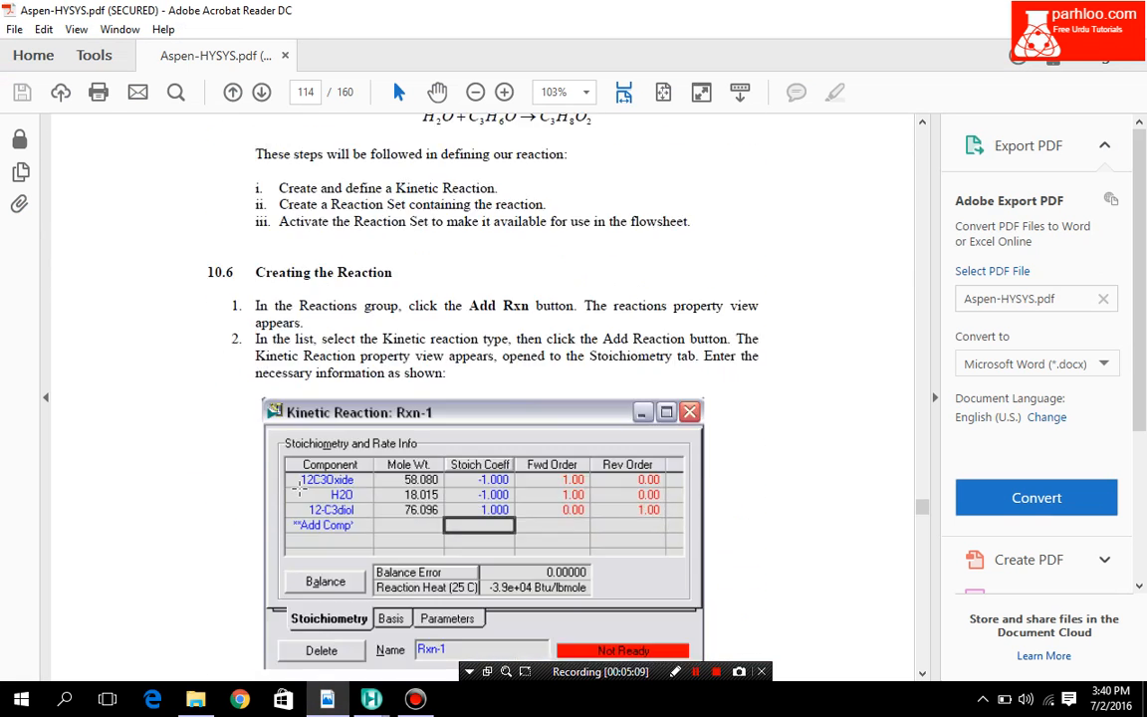
scroll(299, 486, down, 3)
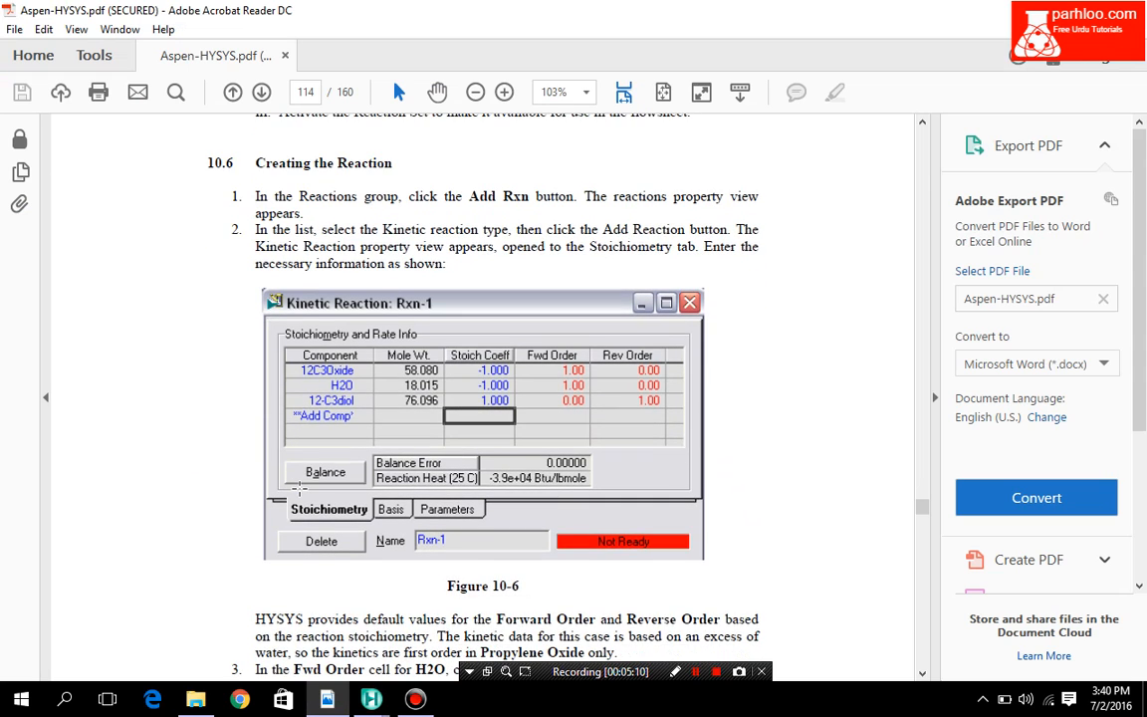
scroll(299, 487, down, 9)
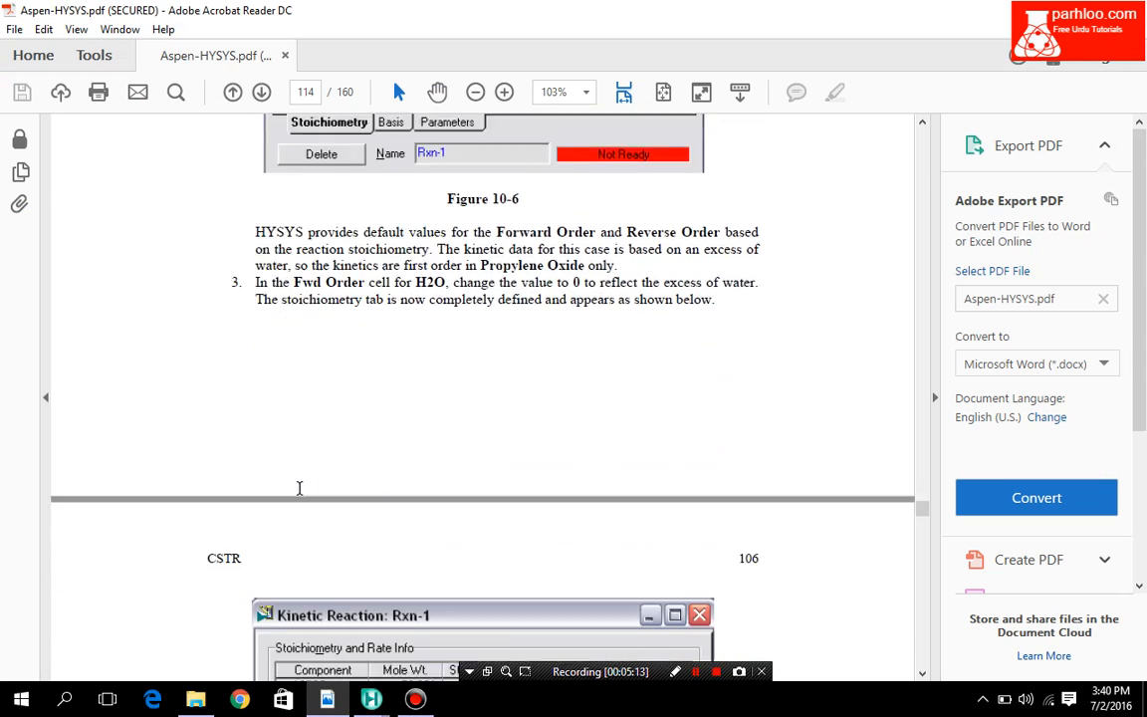
scroll(299, 487, down, 5)
scroll(184, 568, down, 1)
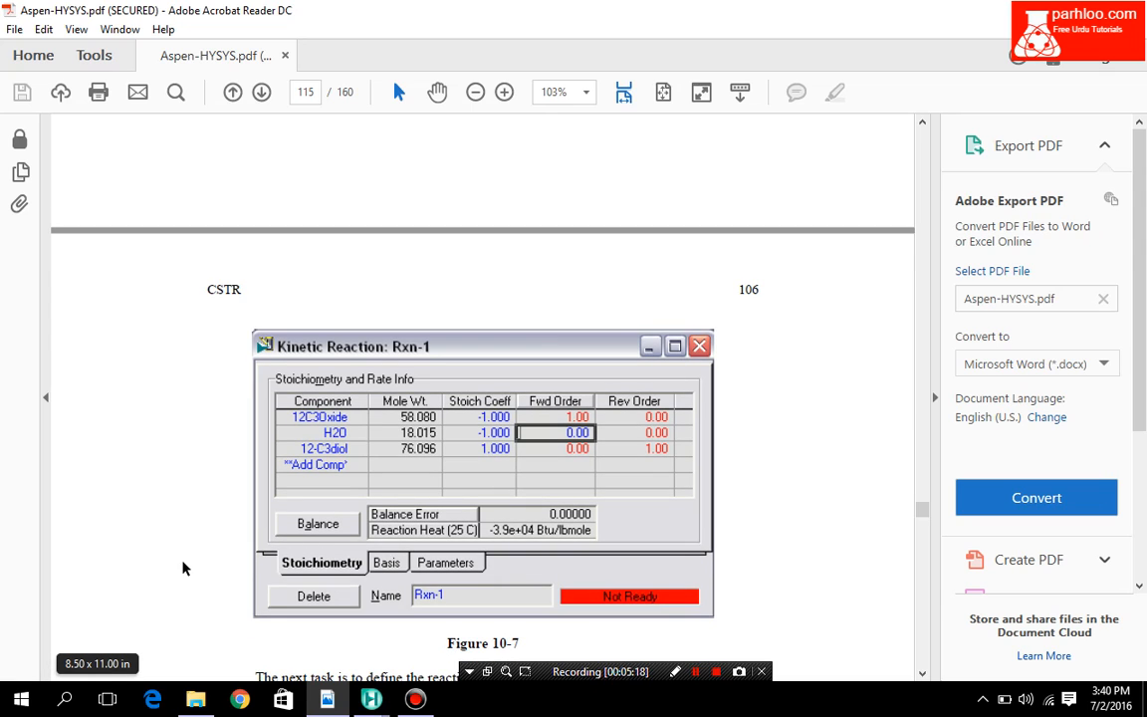
scroll(183, 569, down, 5)
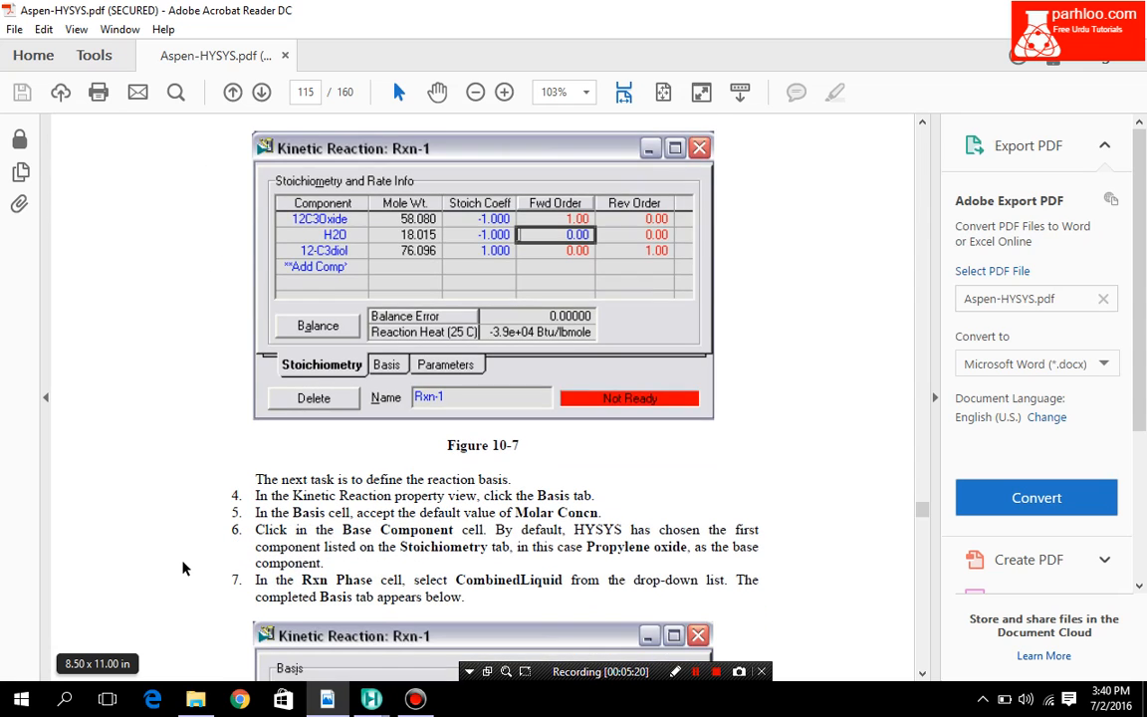
scroll(183, 569, down, 4)
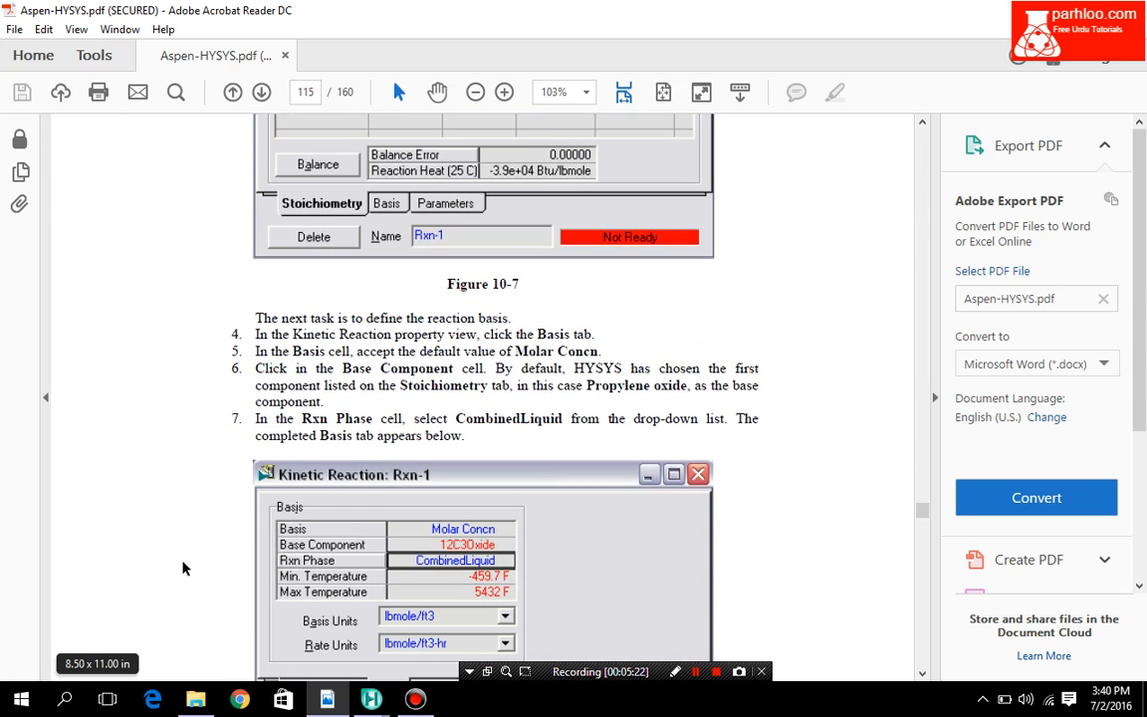
scroll(183, 568, down, 4)
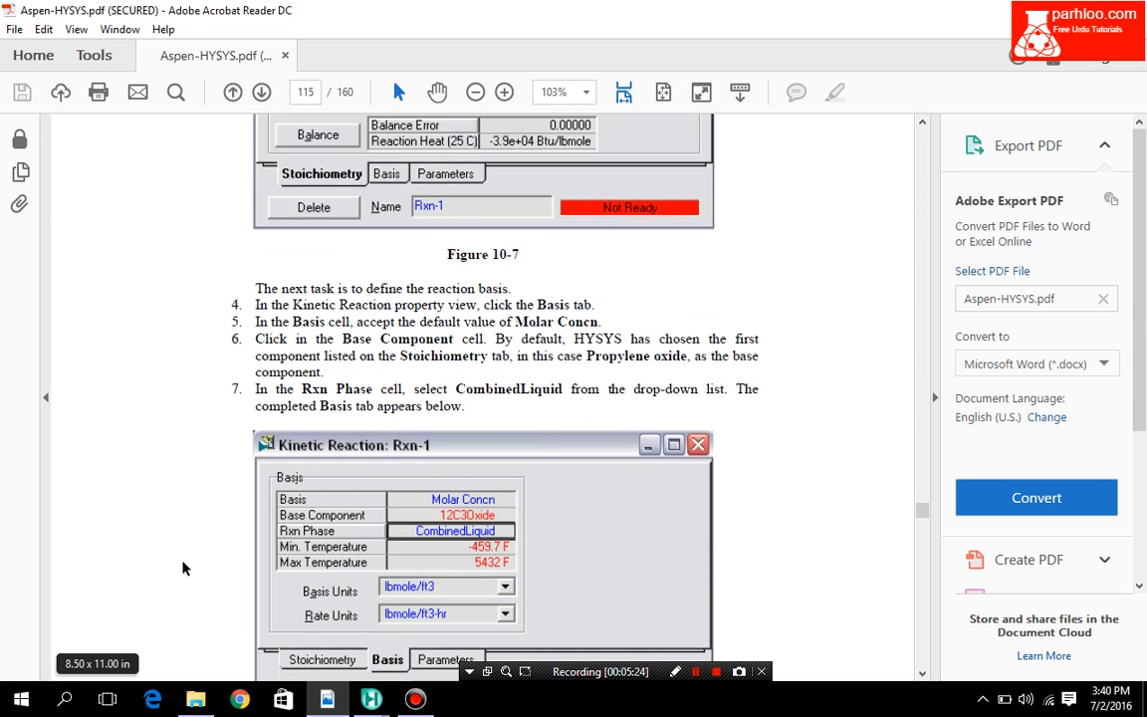
scroll(183, 568, down, 15)
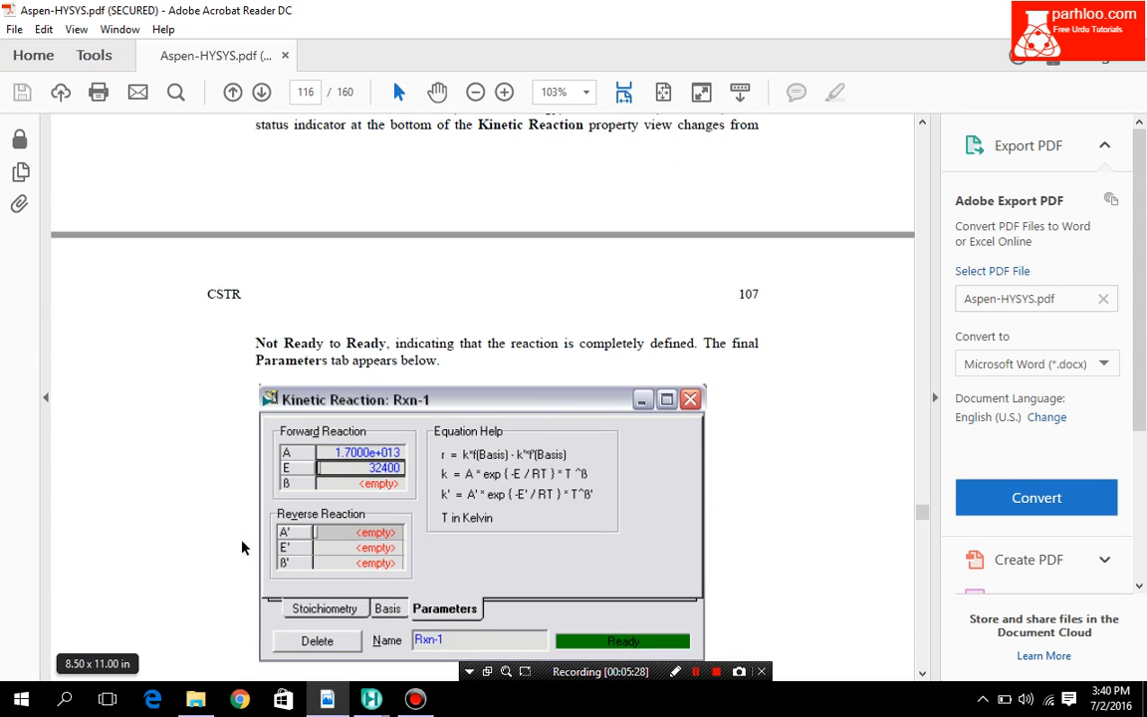
scroll(370, 438, up, 2)
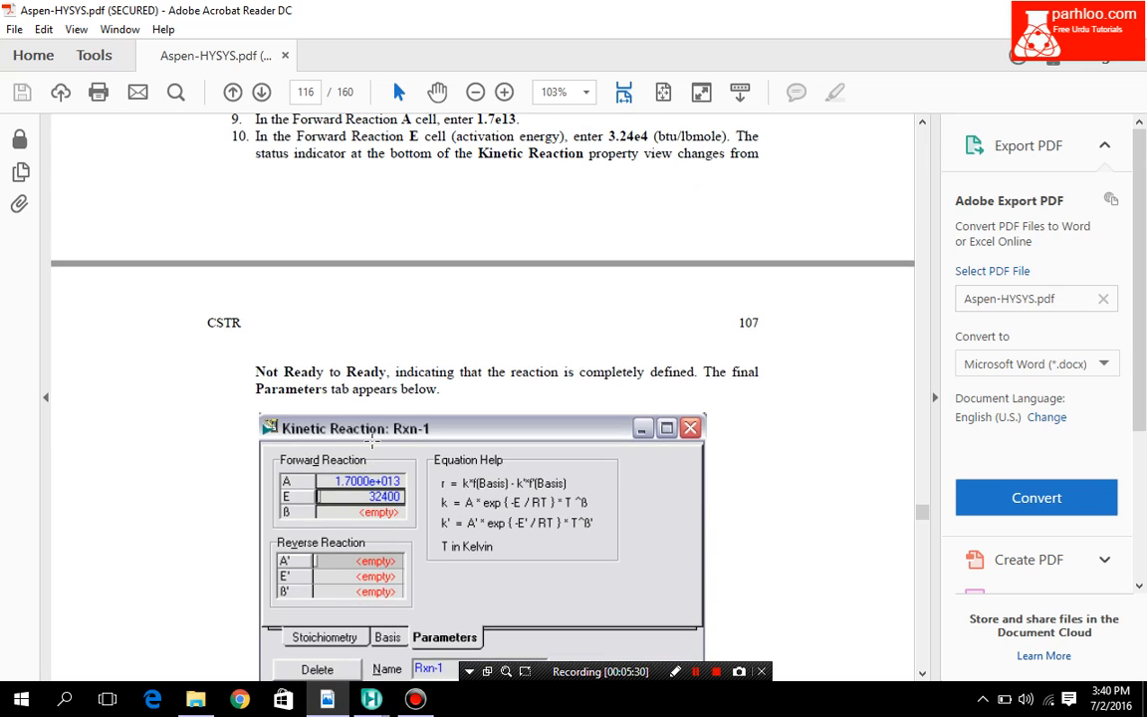
scroll(438, 221, up, 1)
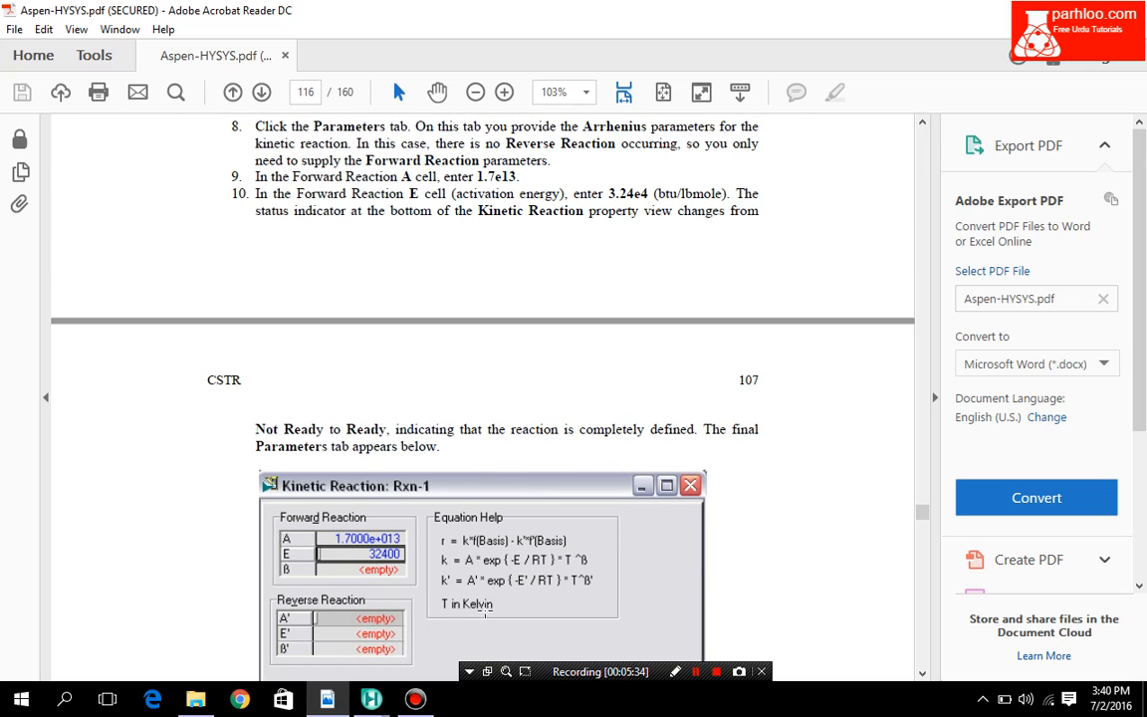
Step: Switch to the Kinetic Reaction window in Aspen HYSYS and set the Forward Reaction A value to 1.7000e+013
mouse_move(371, 698)
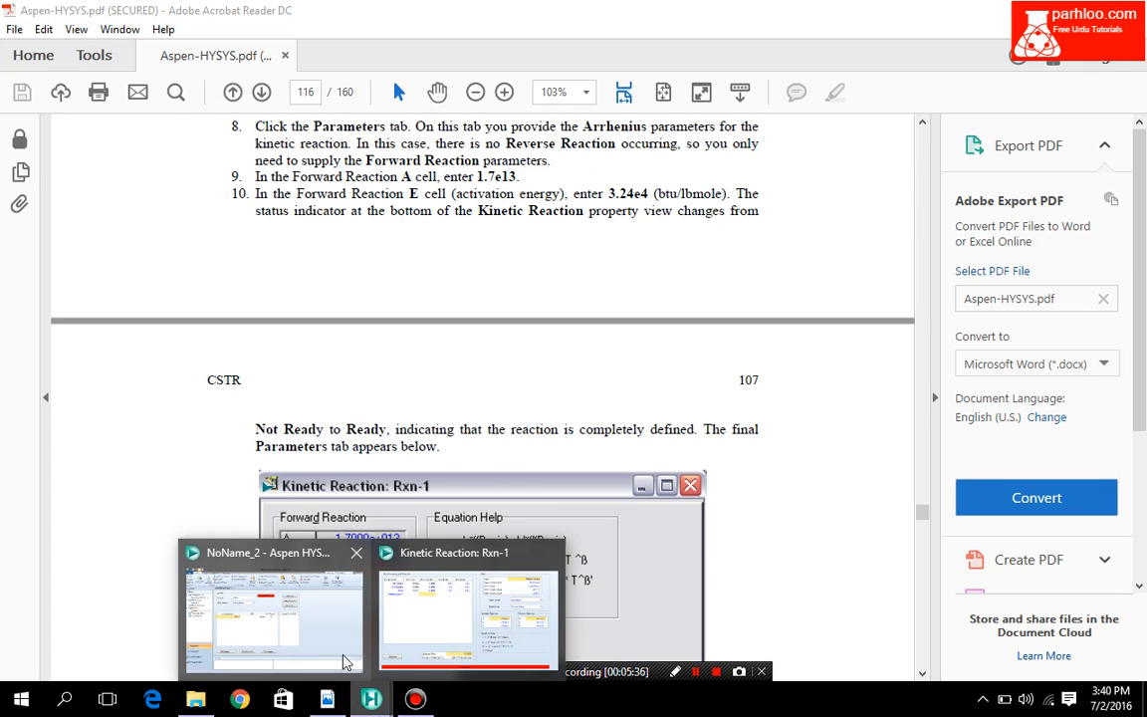
click(366, 661)
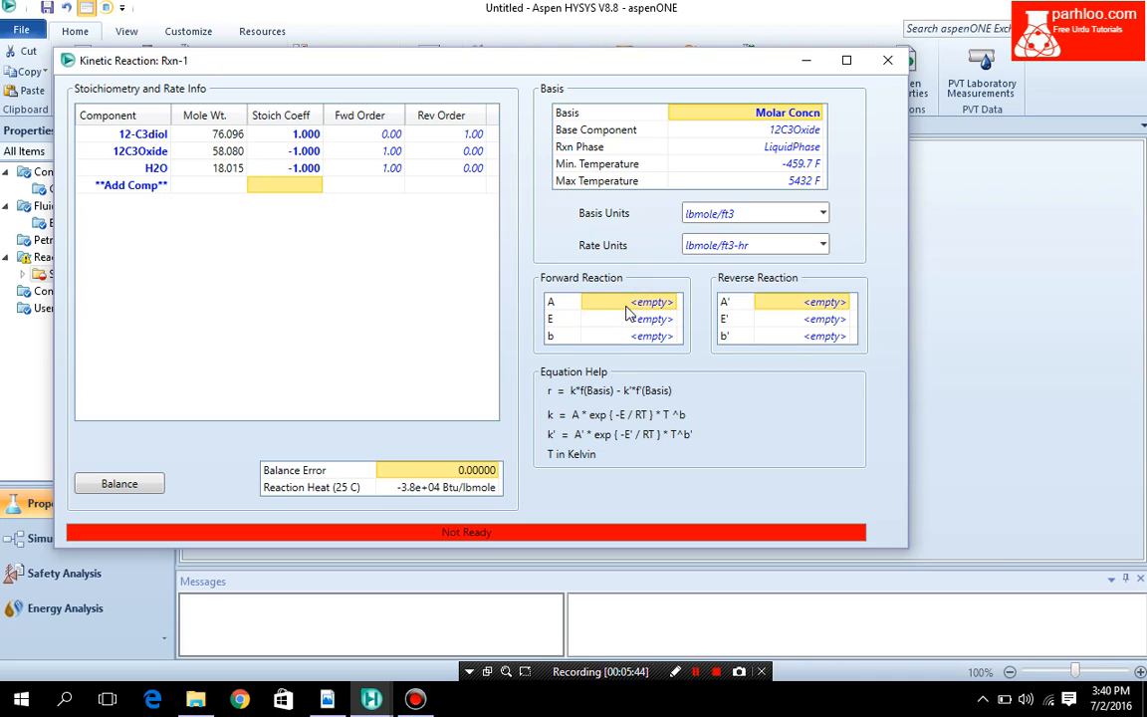
text(1.7)
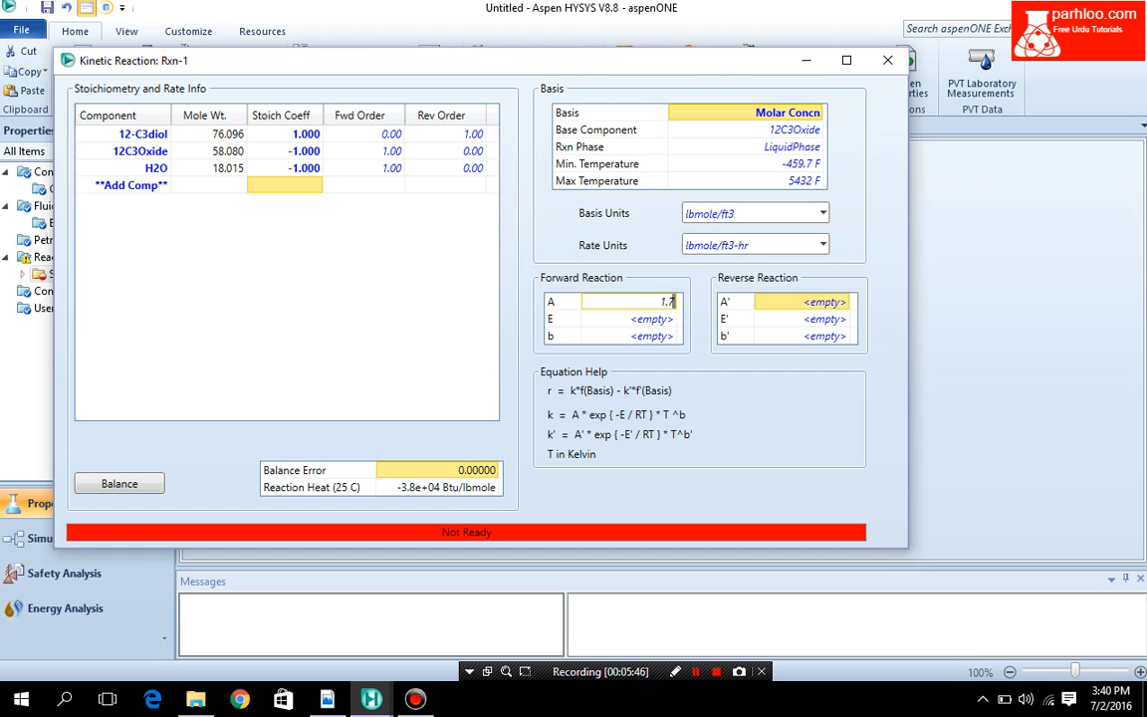
text(000e+013)
key(Return)
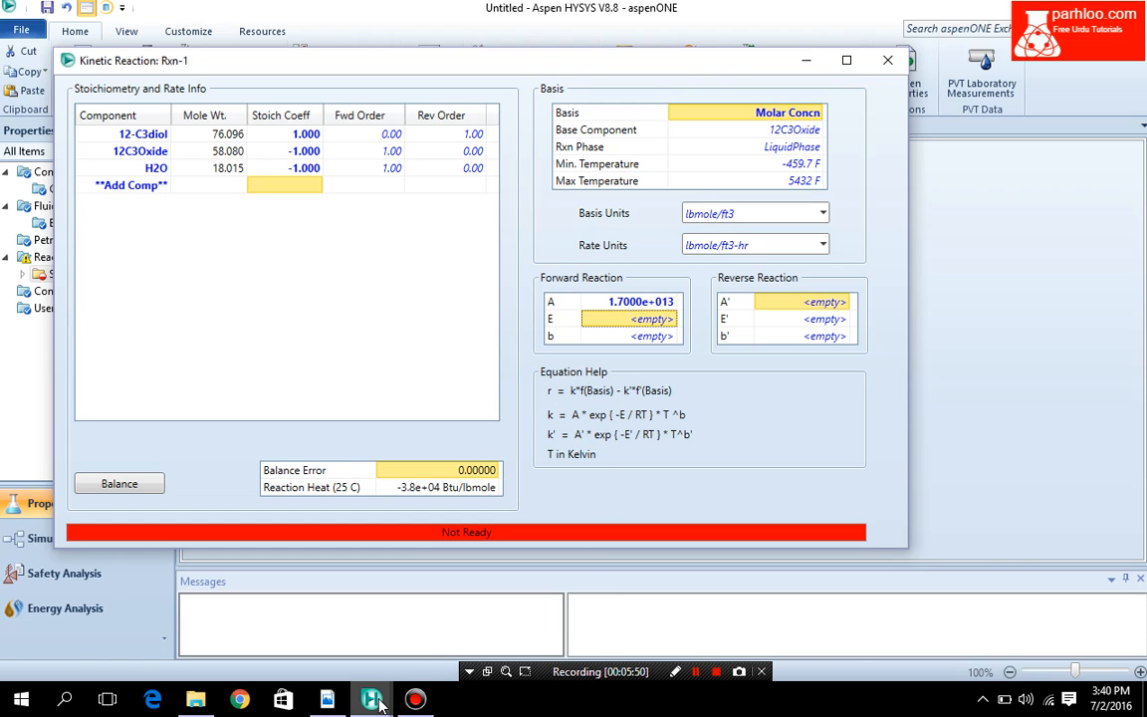
Step: Check the activation energy in the PDF guide and set the Forward Reaction E value to 3.24e4 Btu/lbmole in Aspen HYSYS
click(332, 703)
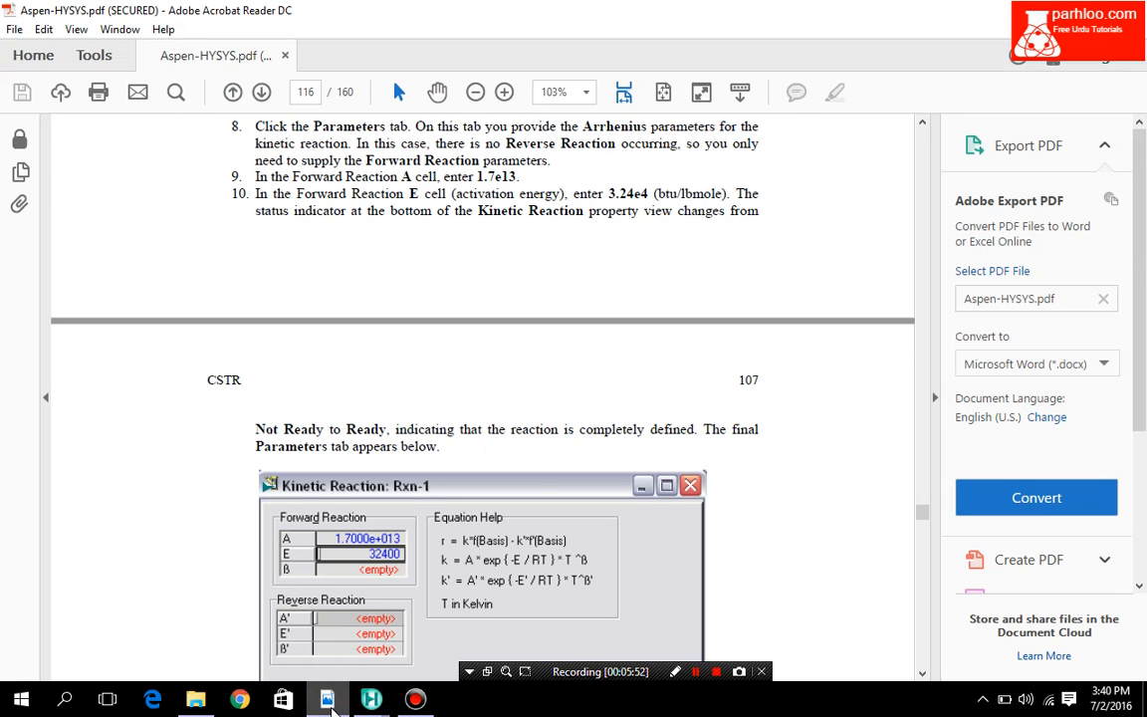
click(371, 699)
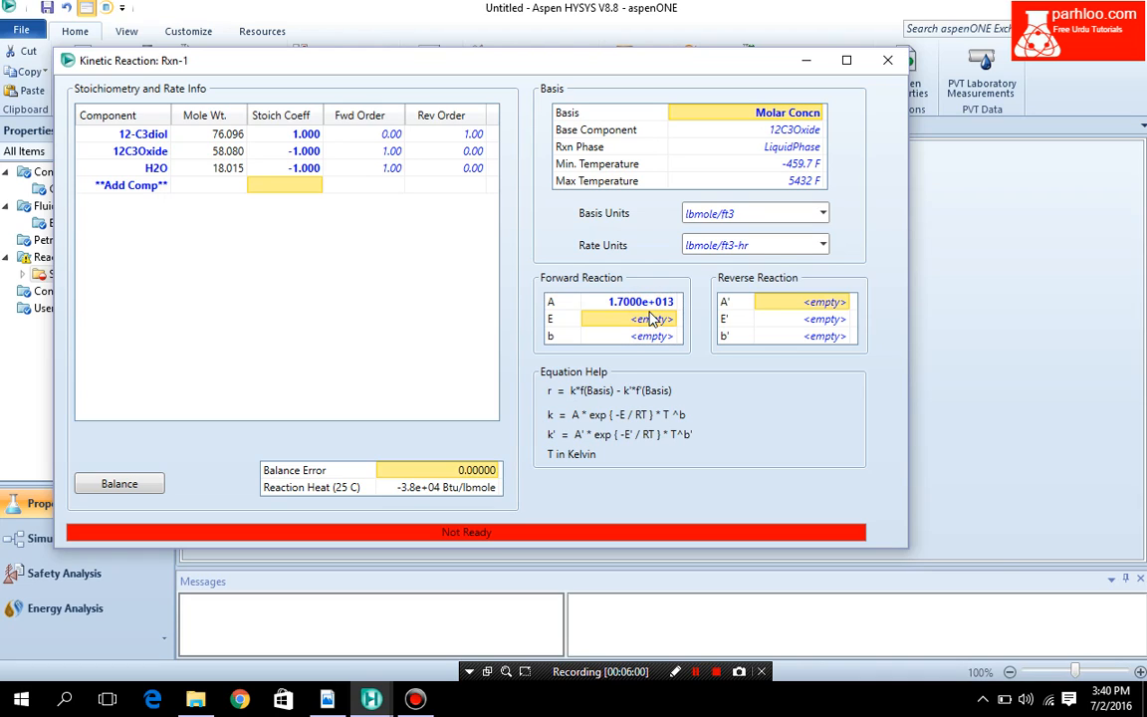
text(3.24)
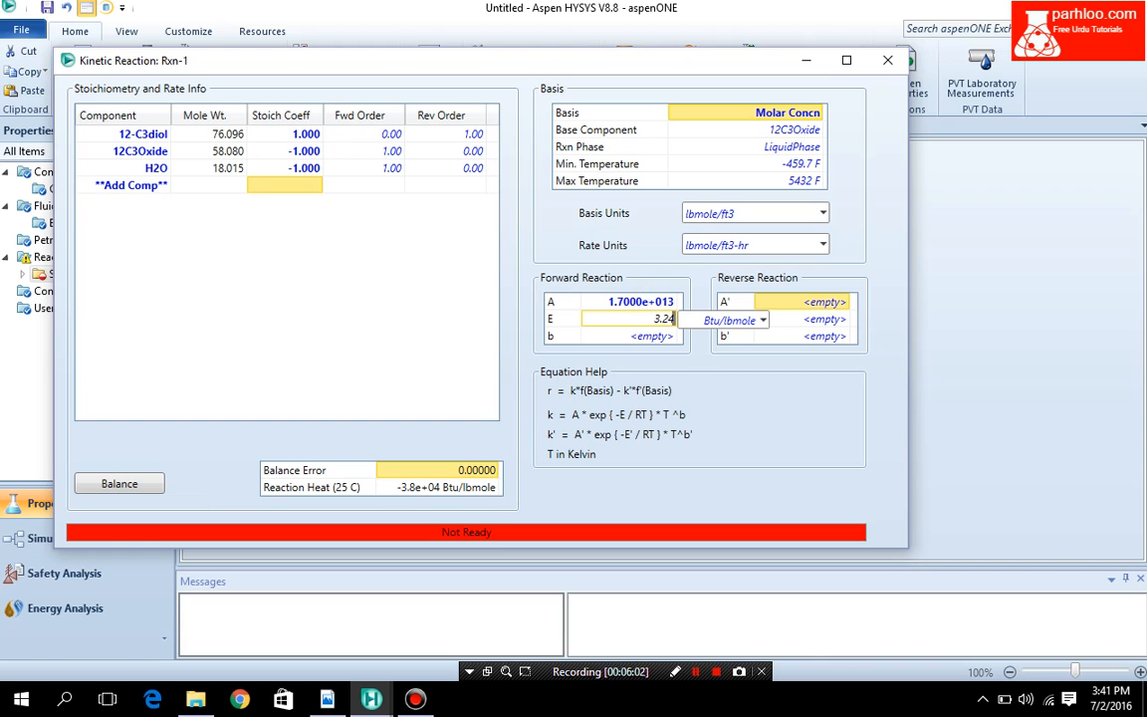
text(e4)
click(327, 702)
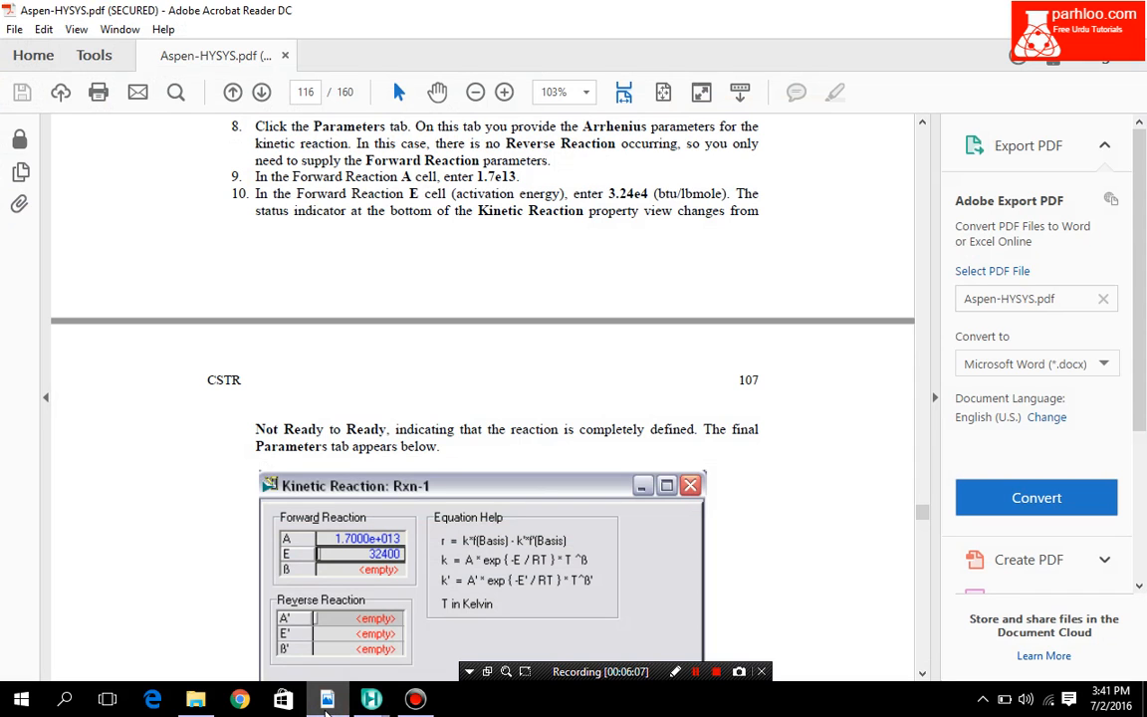
click(370, 700)
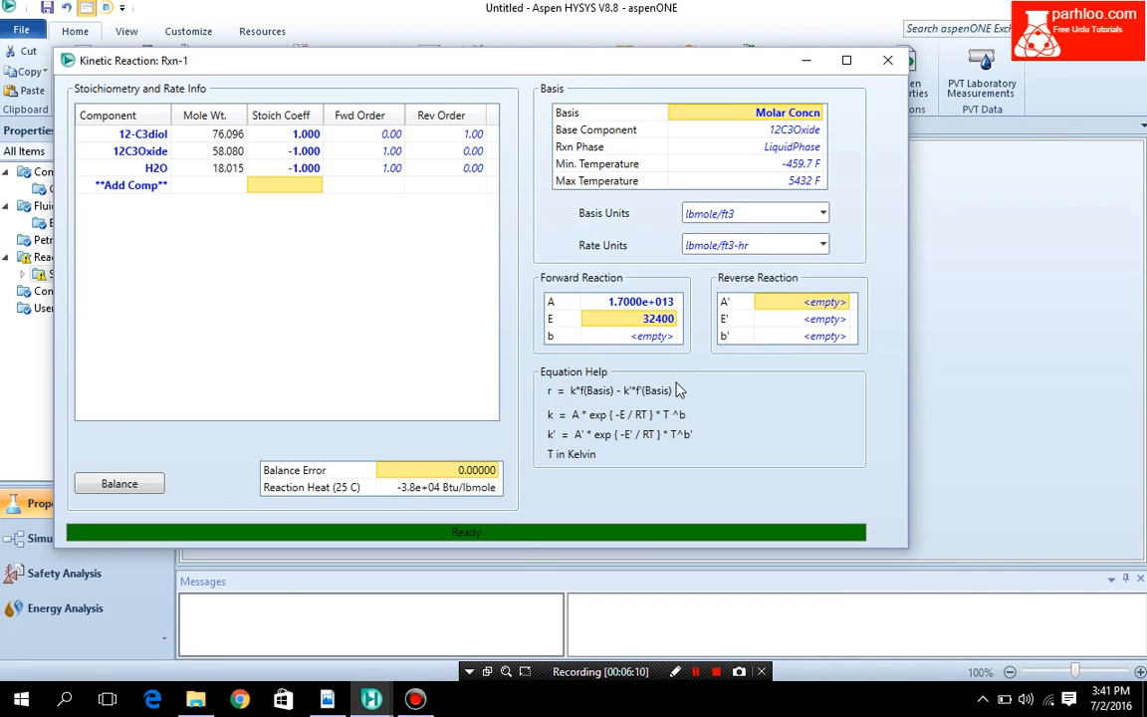
Step: Switch to the PDF guide and review the final Parameters figure, the reaction set instructions and the Basis settings of Rxn-1
click(331, 698)
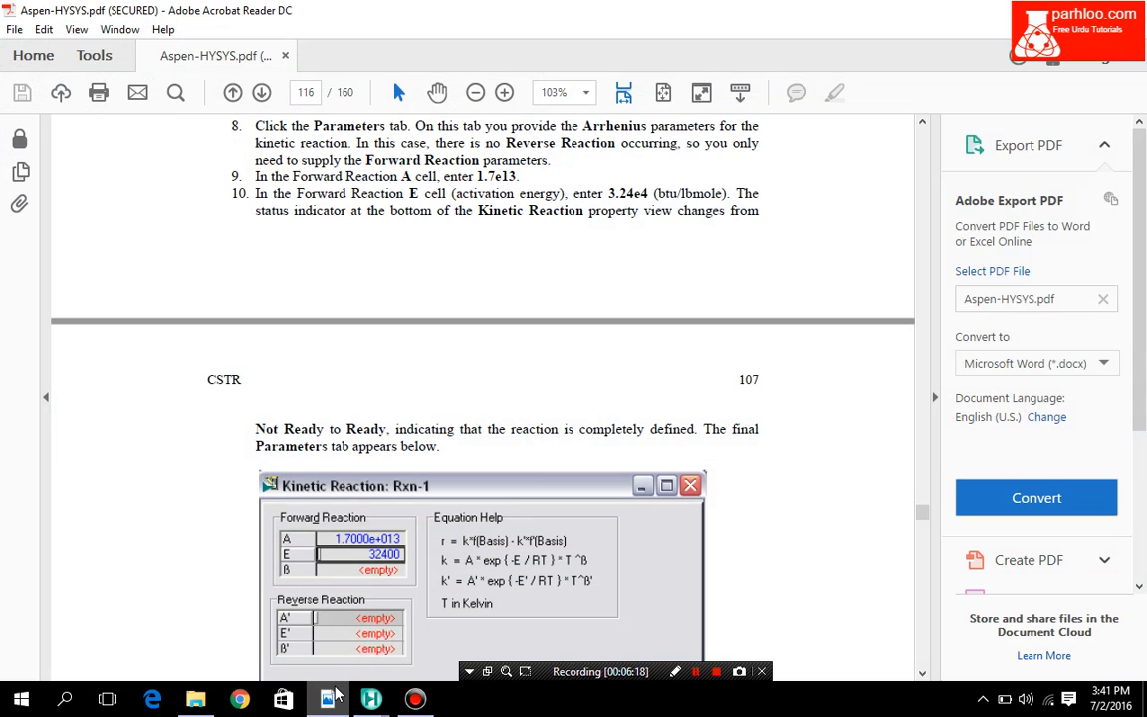
key(Down)
key(Down)
key(Down)
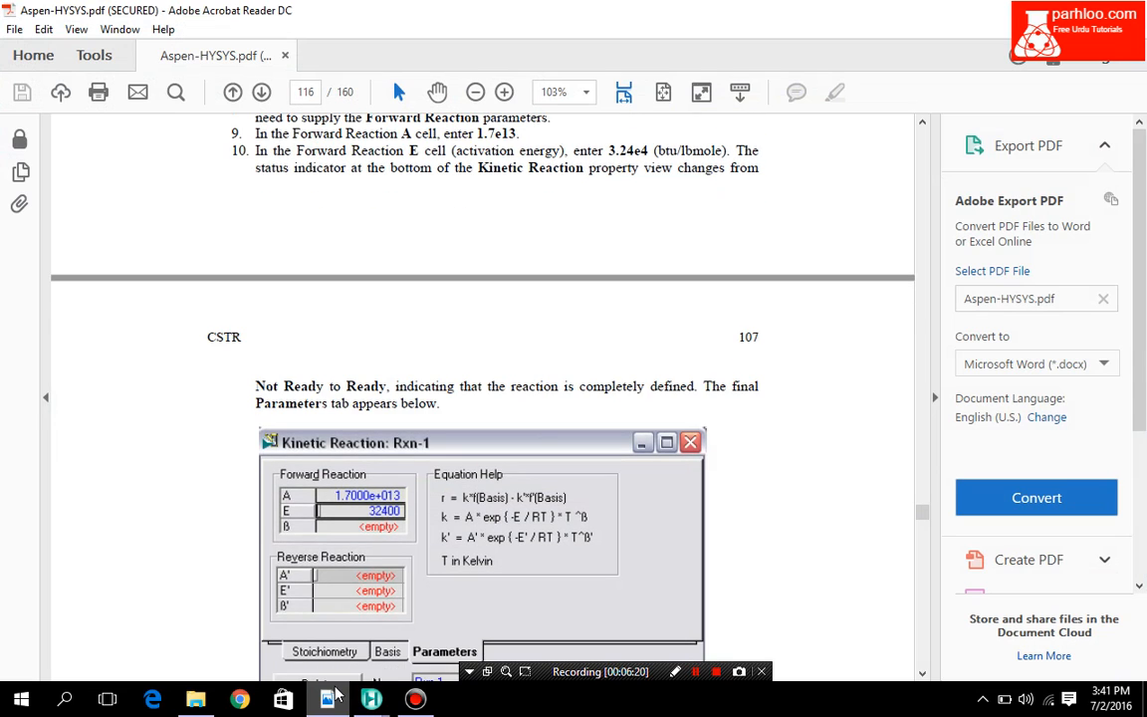
key(Down)
key(Down)
key(Down)
key(Down)
key(Down)
key(Down)
key(Down)
key(Down)
key(Down)
key(Down)
key(Down)
key(Down)
key(Down)
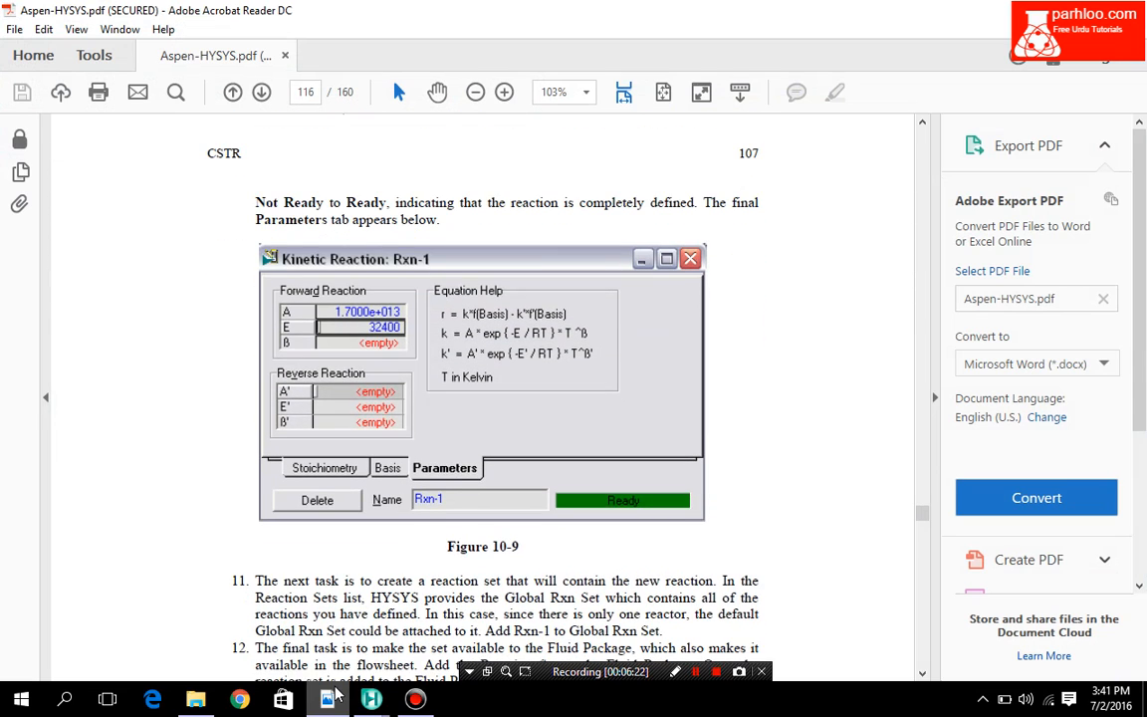
key(Up)
key(Up)
key(Up)
key(Up)
key(Up)
key(Up)
key(Up)
key(Up)
key(Up)
key(Up)
key(Up)
key(Up)
key(Up)
key(Up)
key(Up)
key(Up)
key(Up)
key(Up)
key(Up)
key(Up)
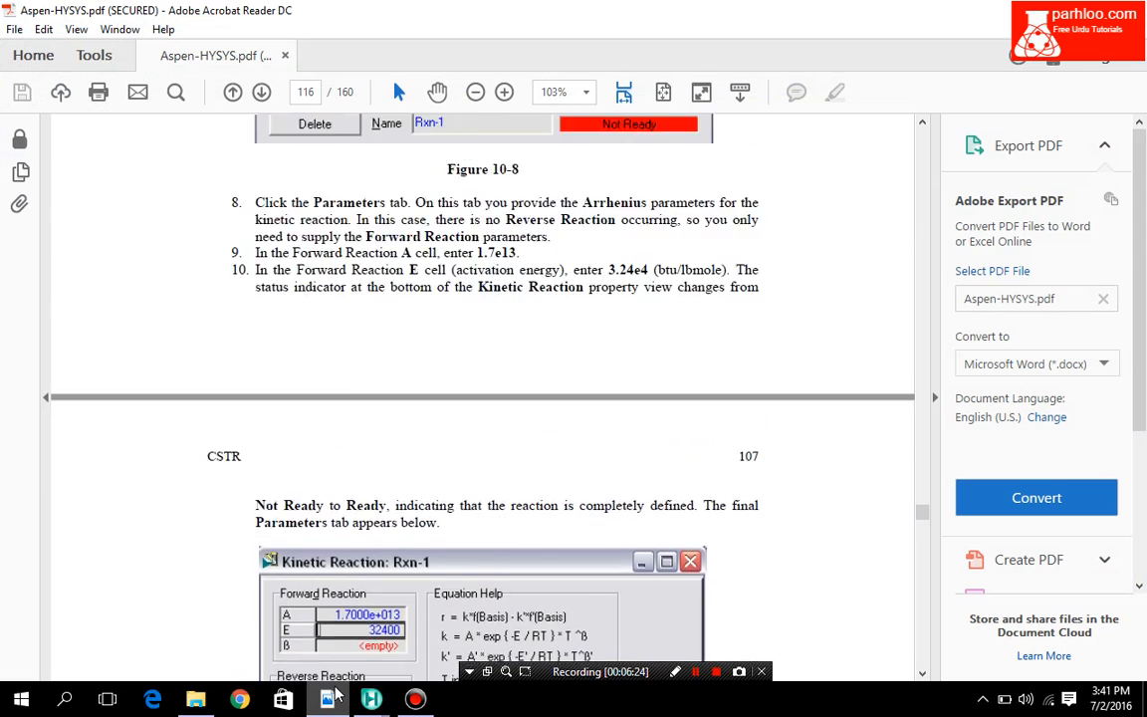
key(Up)
key(Up)
key(Up)
key(Up)
key(Up)
key(Up)
key(Up)
key(Up)
key(Up)
key(Up)
key(Up)
key(Up)
key(Up)
key(Up)
key(Up)
key(Up)
key(Up)
key(Up)
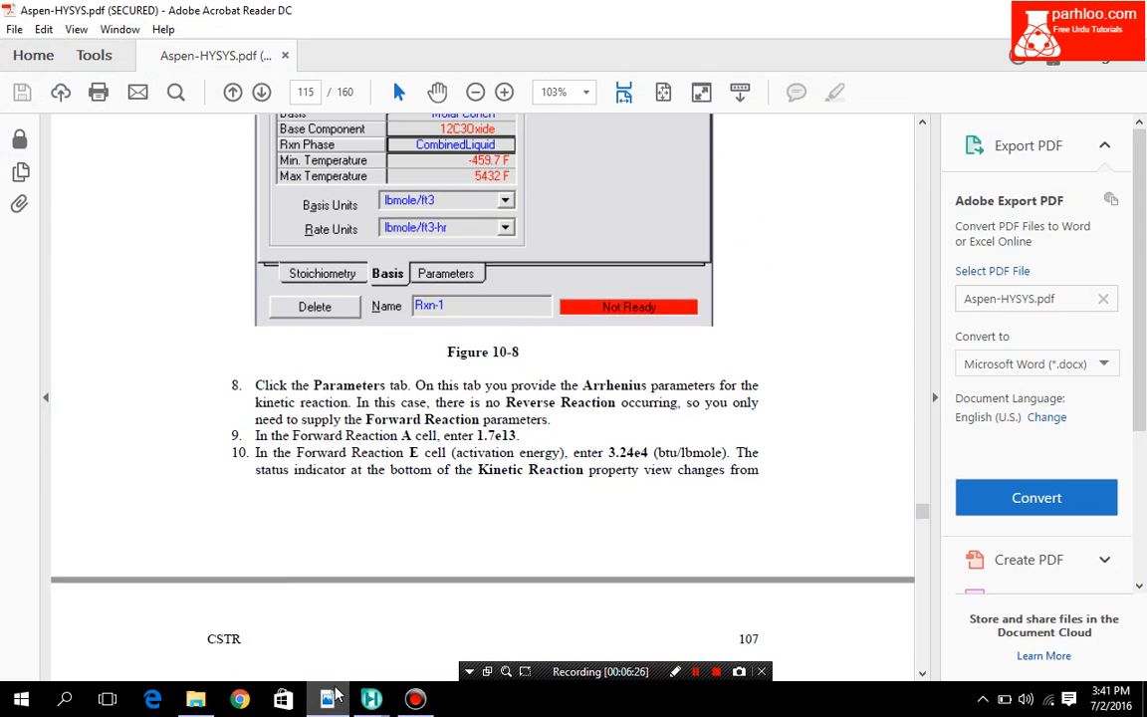
Step: Switch to Aspen HYSYS, set the forward order of H2O to 0 and the reaction phase to CombinedLiquid
click(370, 699)
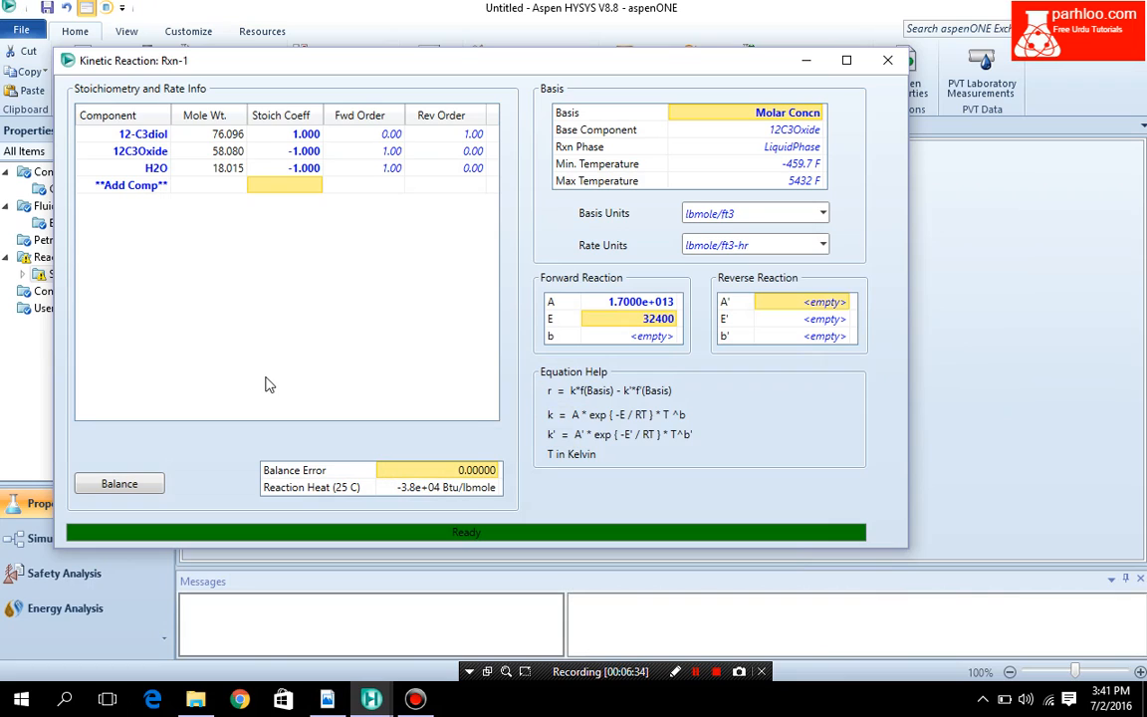
click(382, 171)
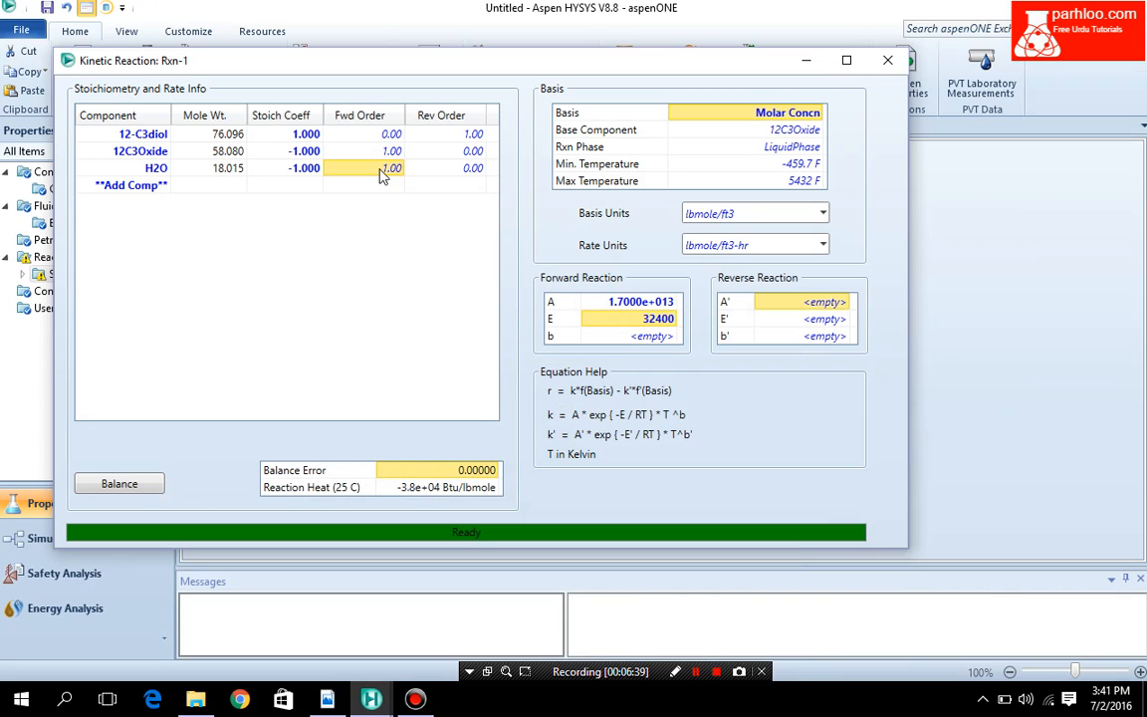
text(0)
key(Return)
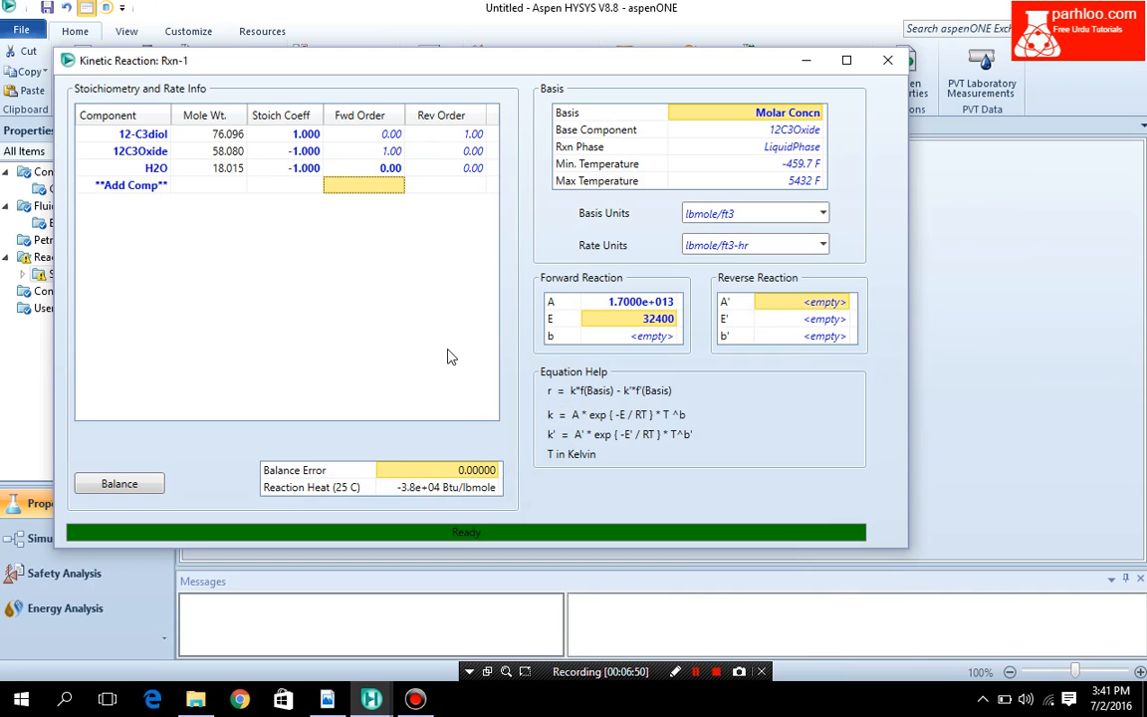
click(818, 149)
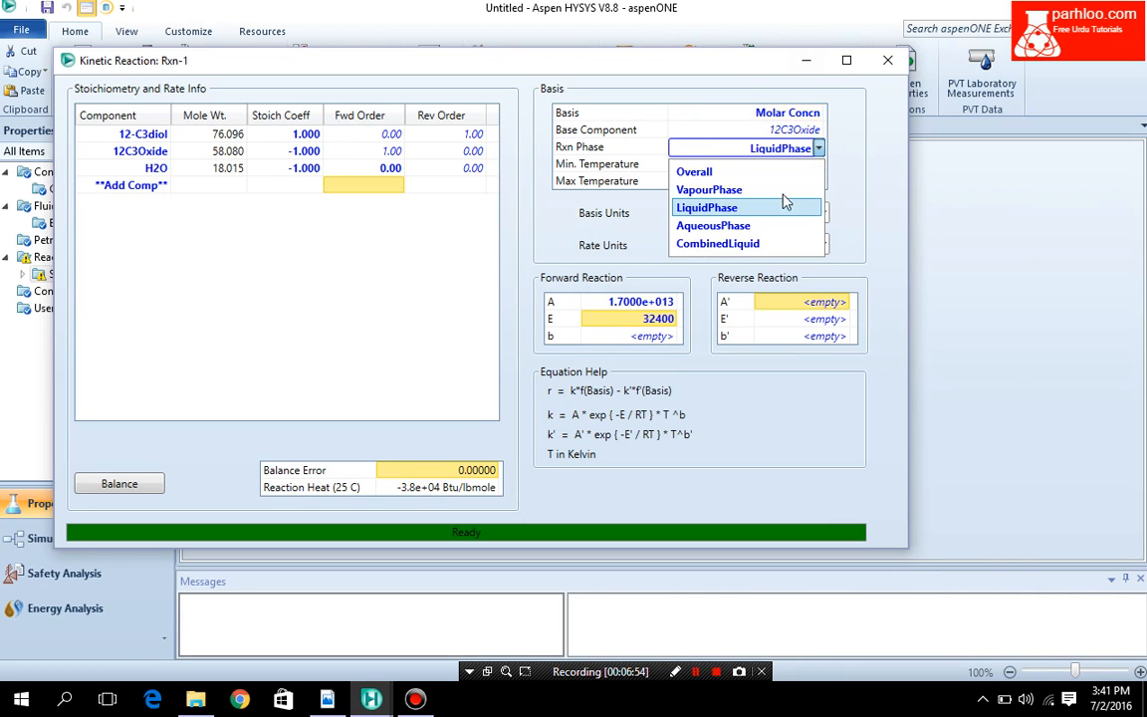
click(730, 244)
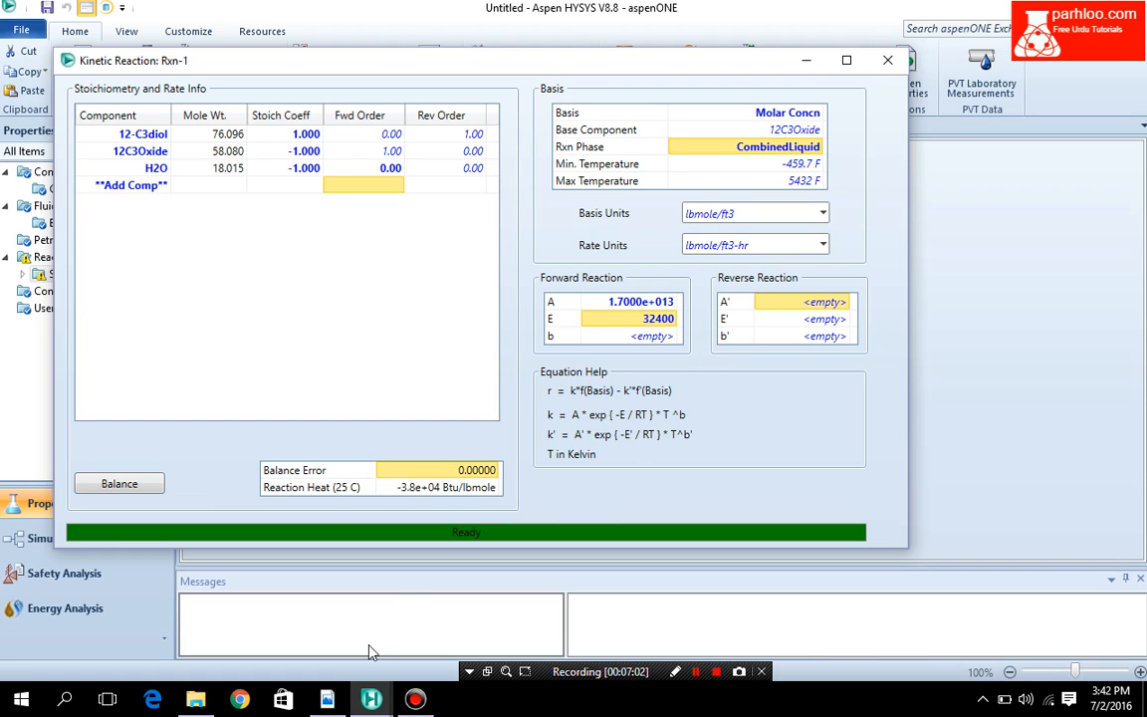
Step: Switch to the PDF guide and review section 10.6 again, comparing the Basis and Stoichiometry figures of Rxn-1
click(329, 702)
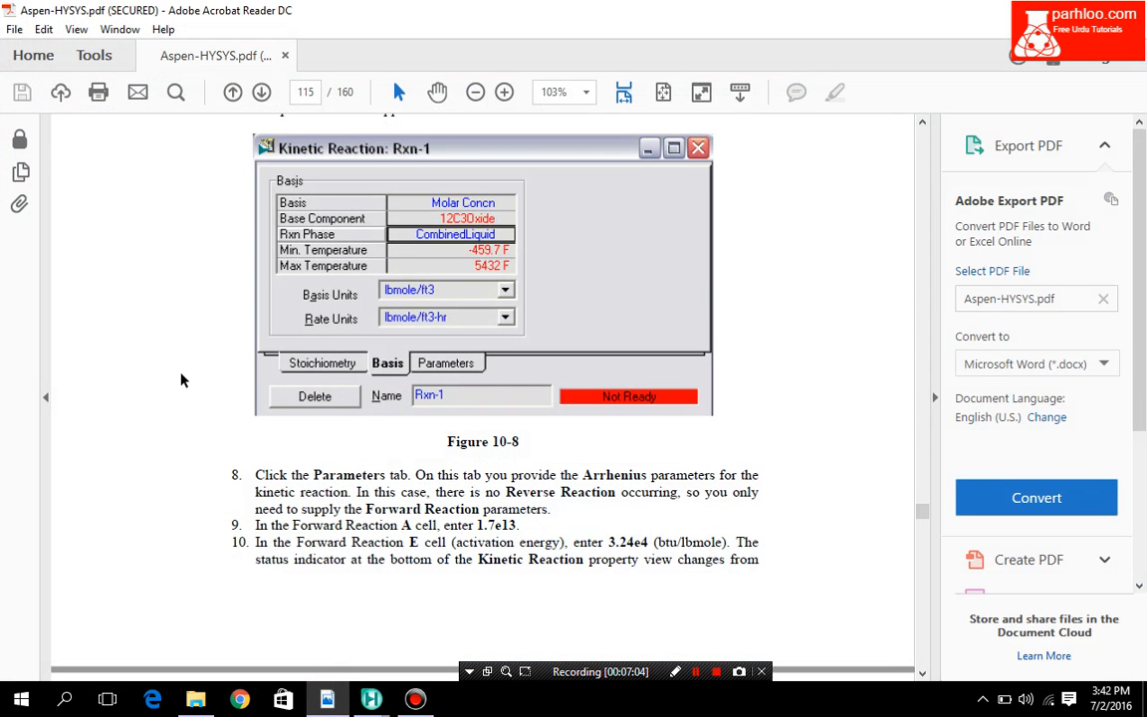
scroll(181, 379, up, 10)
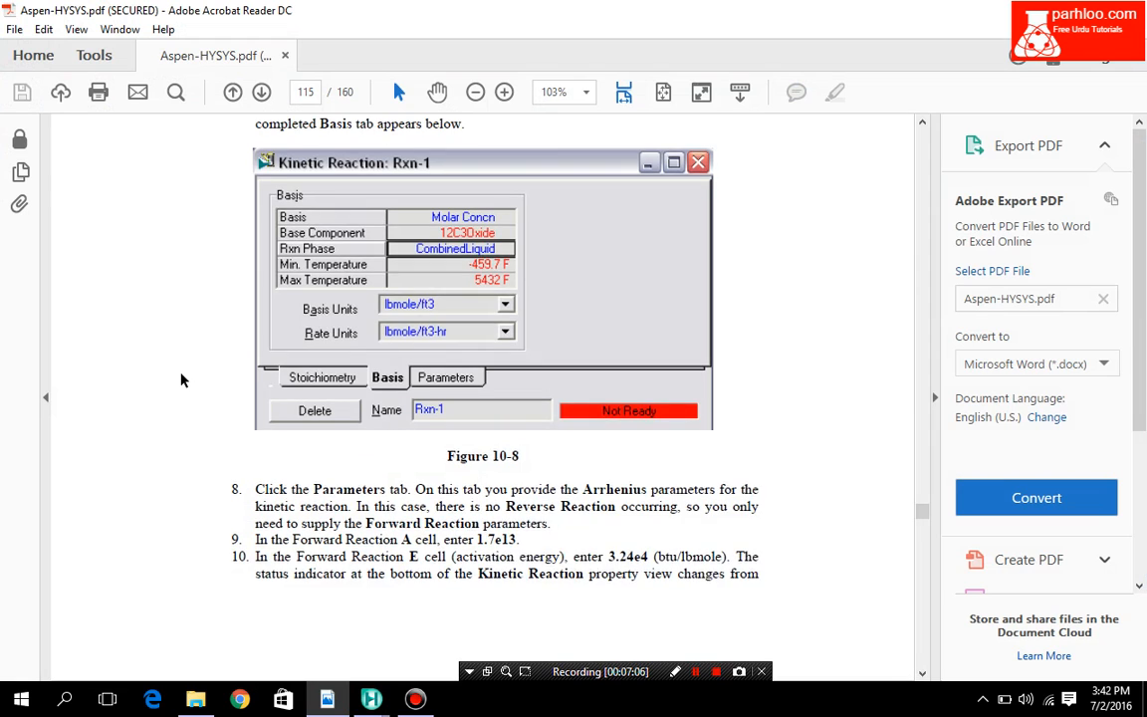
scroll(181, 379, up, 12)
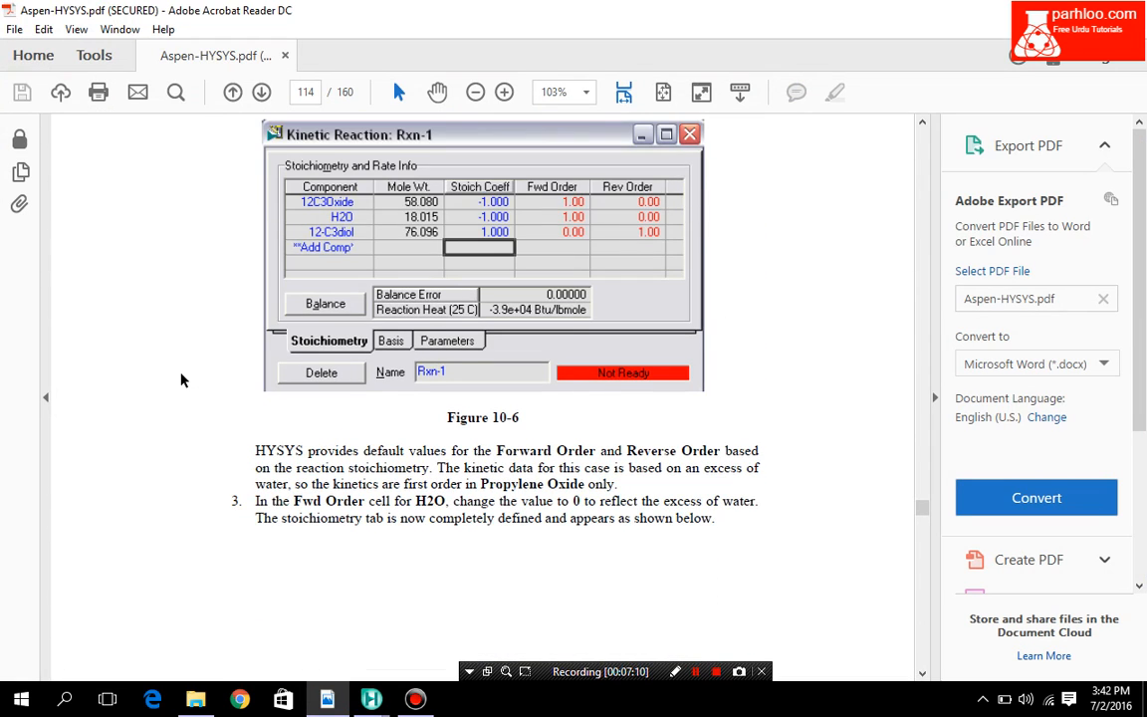
scroll(182, 380, up, 12)
scroll(181, 379, down, 6)
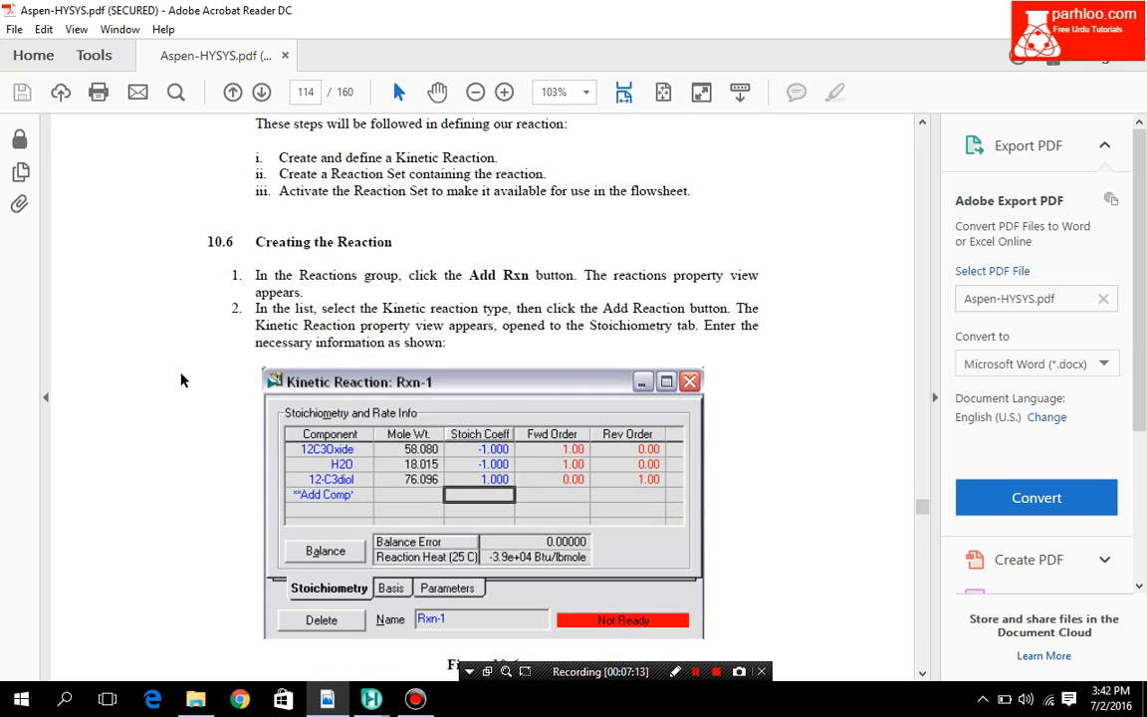
scroll(181, 379, down, 4)
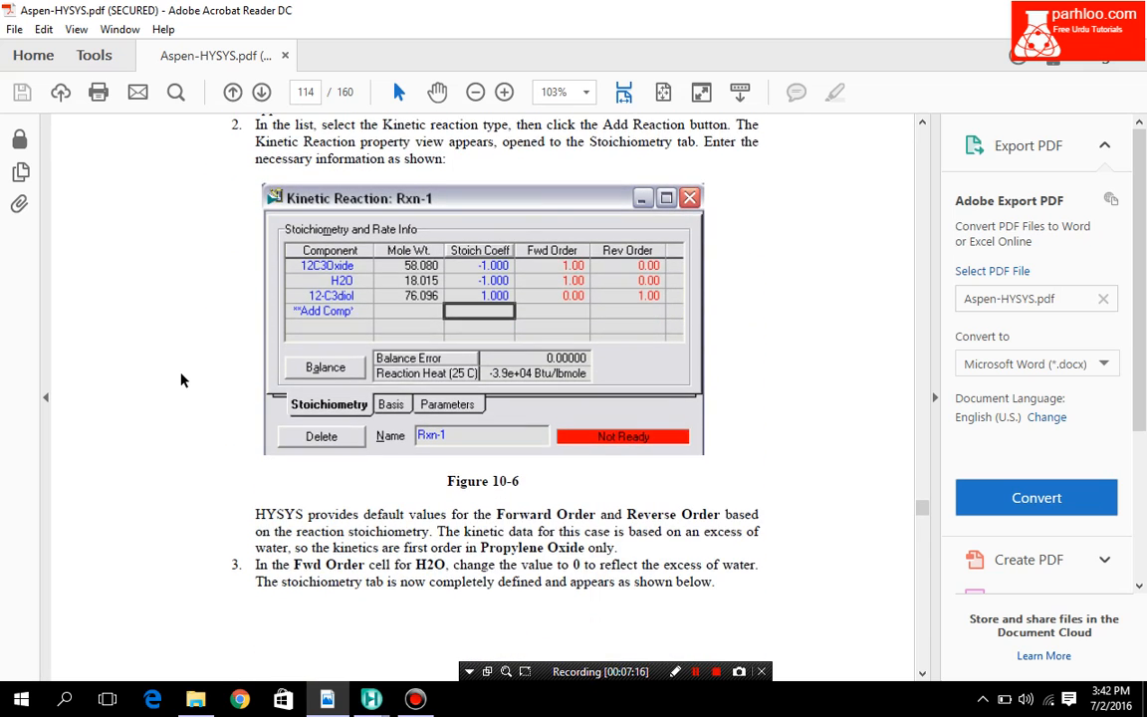
Step: Review the Stoichiometry, Basis and Parameters instructions for Rxn-1 in the PDF guide, continuing to the feed stream section 10.7
scroll(181, 379, down, 3)
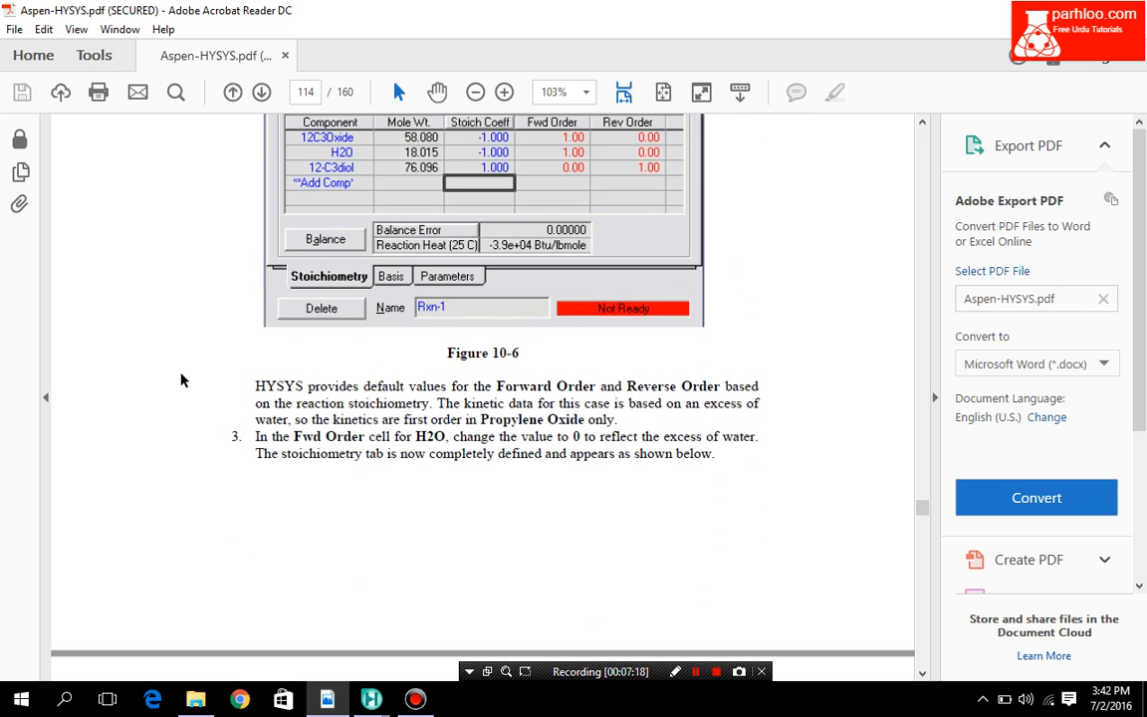
scroll(182, 380, down, 8)
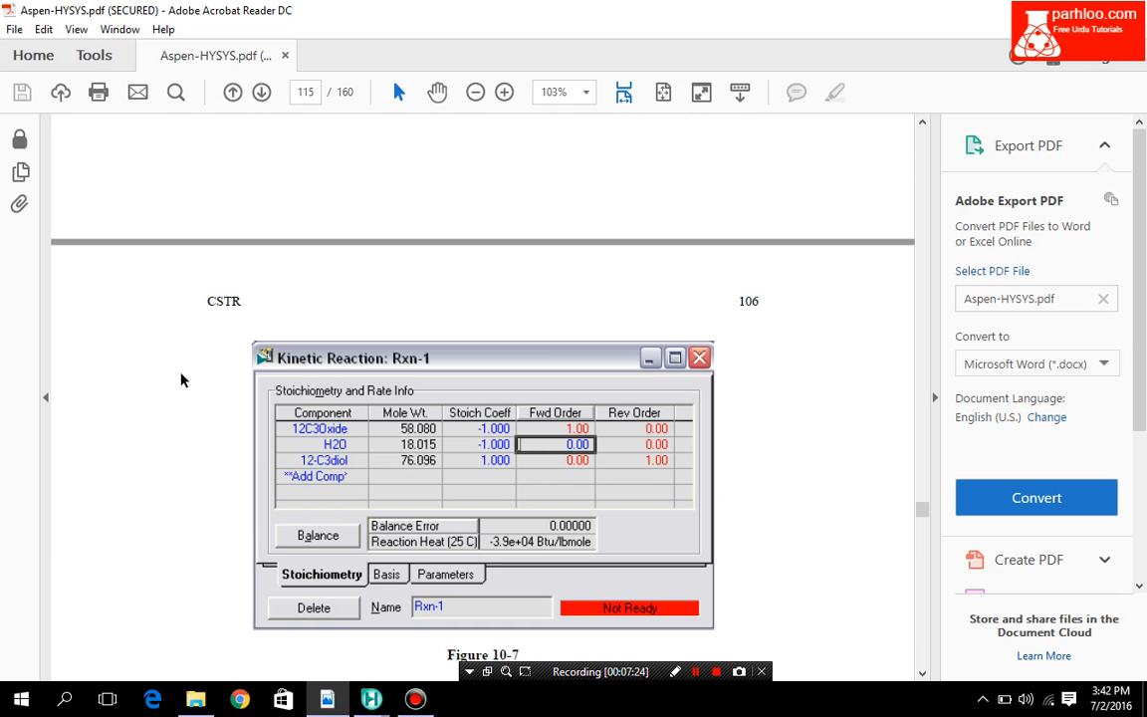
scroll(181, 379, down, 11)
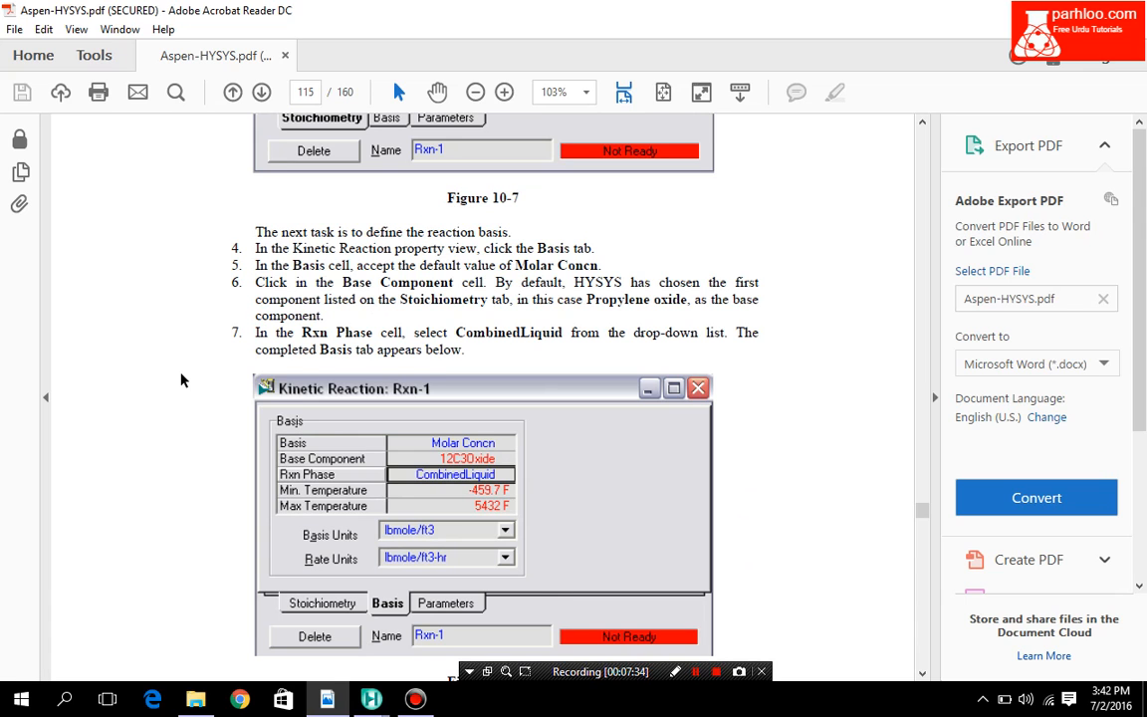
scroll(181, 379, down, 11)
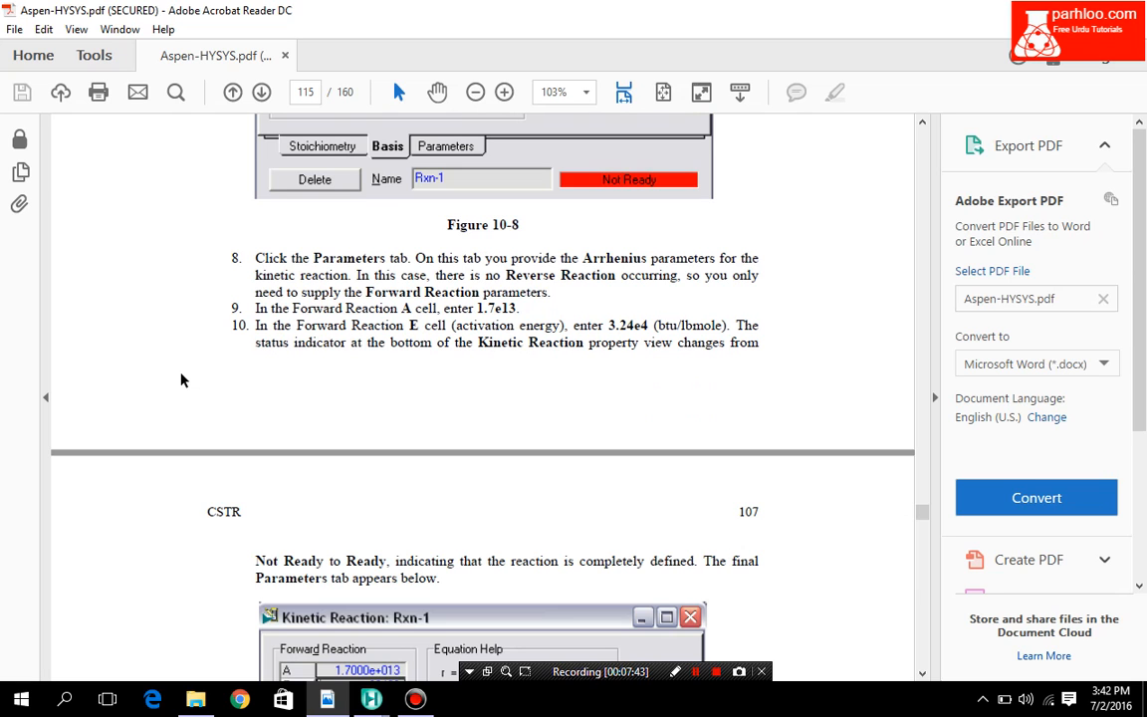
scroll(181, 379, down, 10)
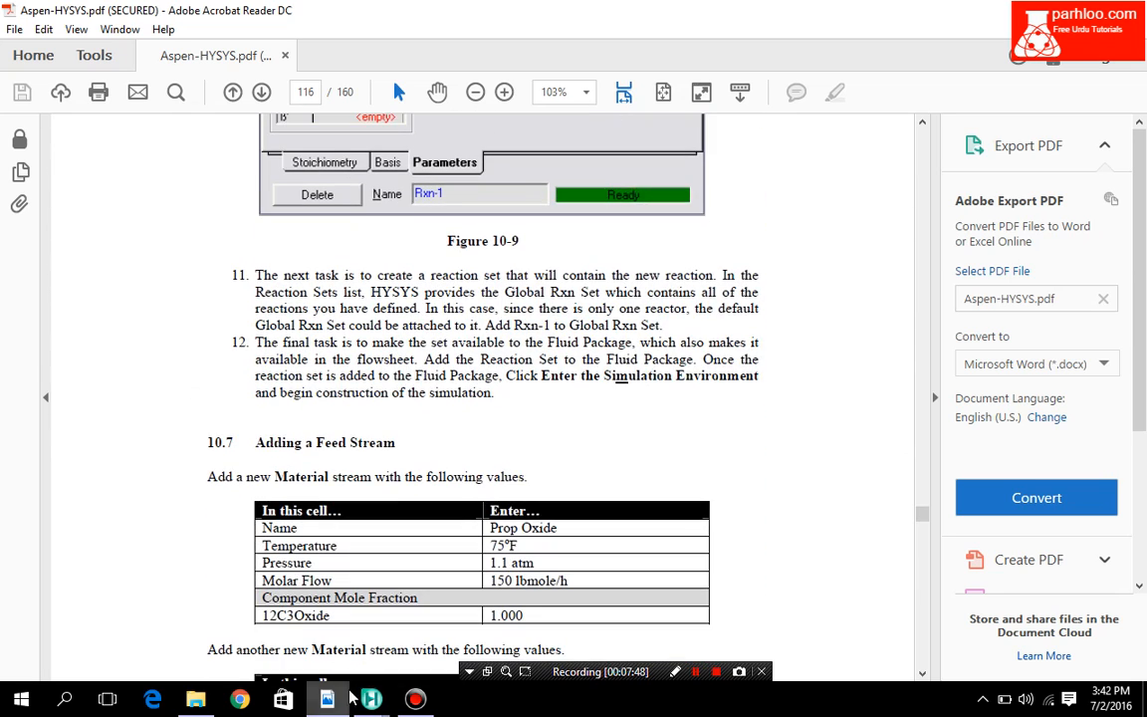
Step: Switch to Aspen HYSYS, close the Rxn-1 reaction window and add reaction set Set-1 to fluid package Basis-1
mouse_move(371, 699)
click(309, 635)
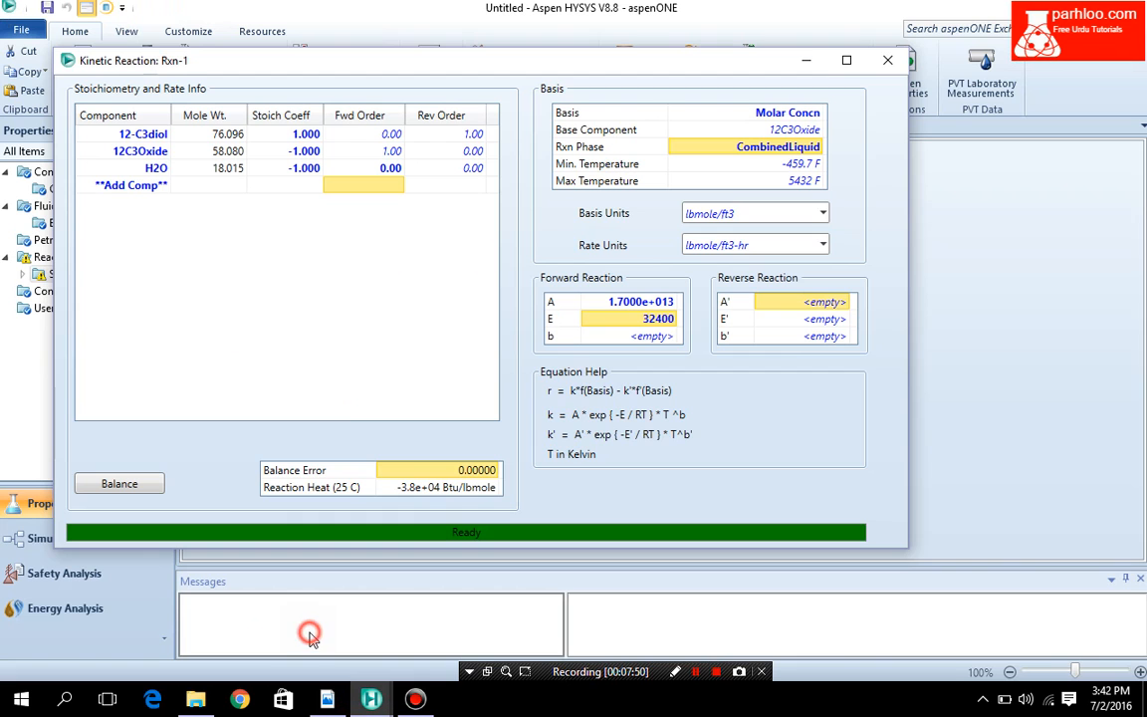
click(889, 59)
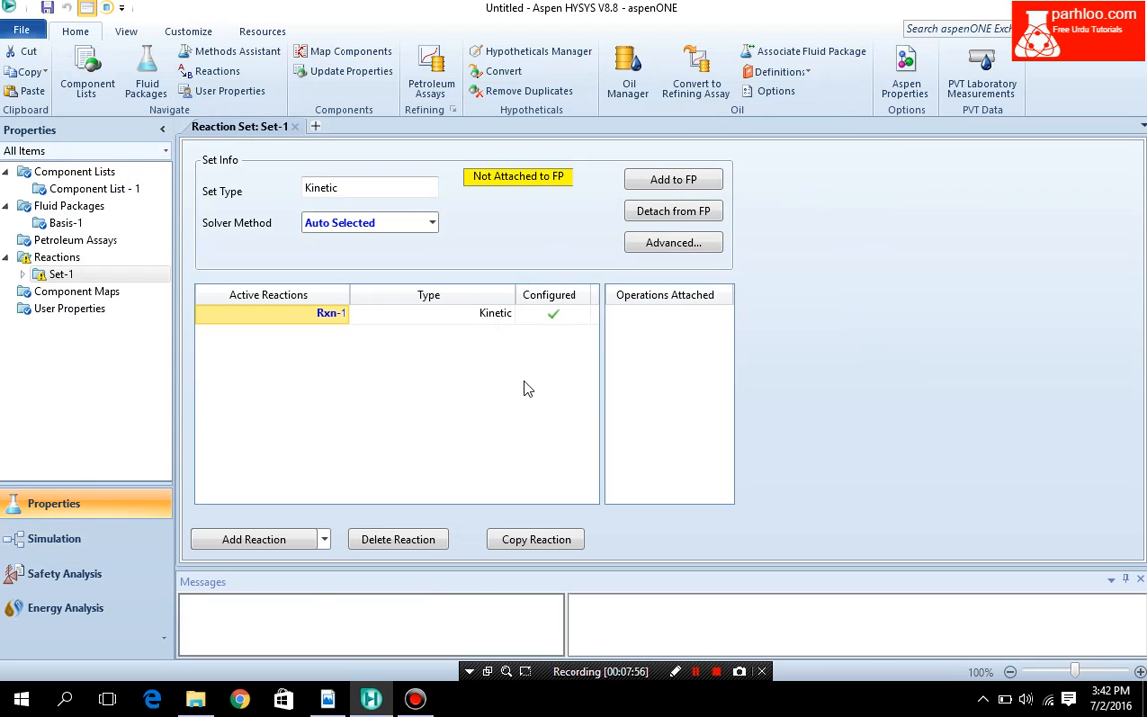
click(652, 183)
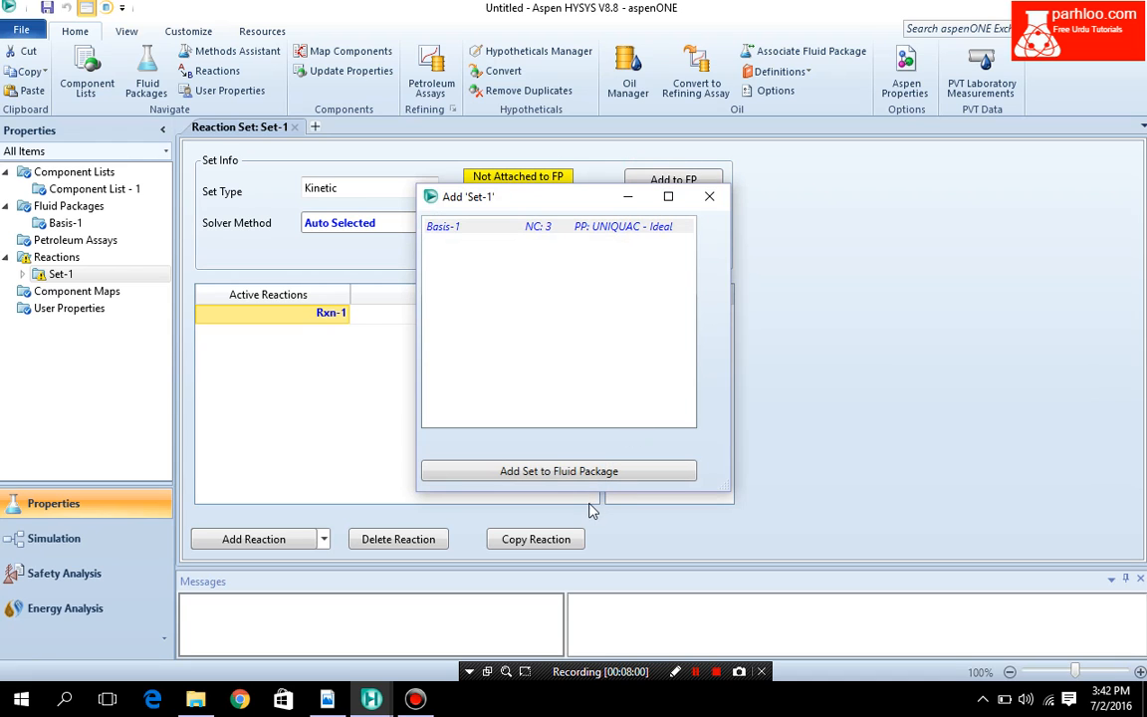
click(569, 478)
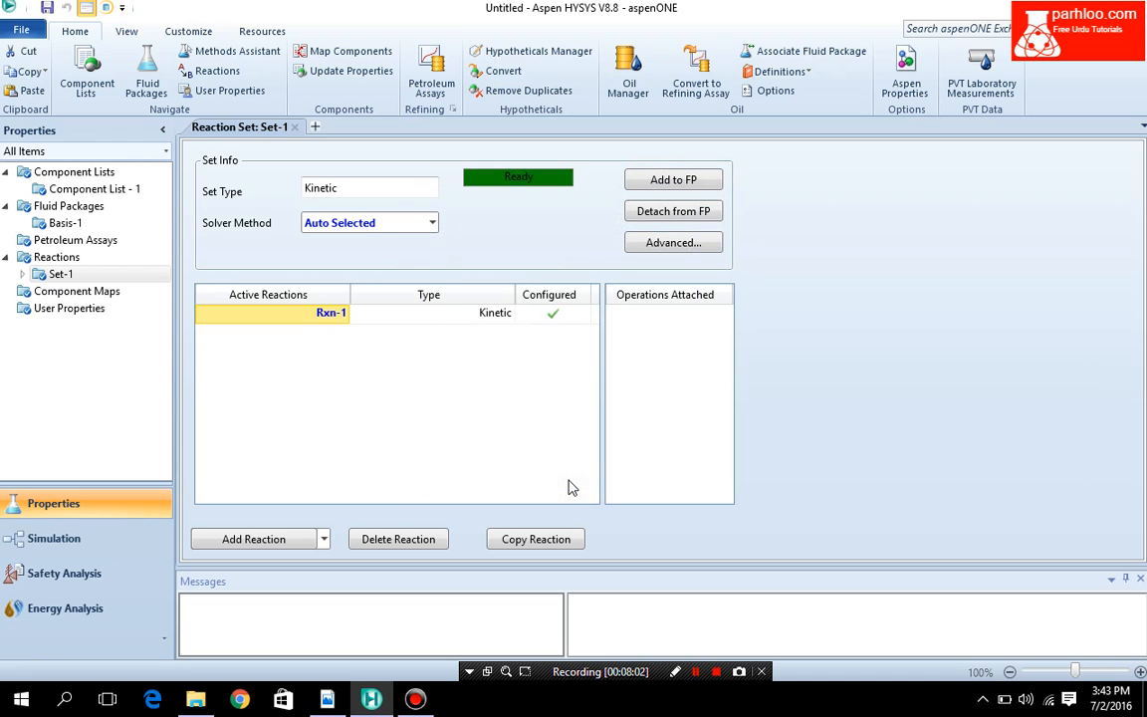
Step: Enter the simulation environment, place a material stream on the empty flowsheet and open its properties
click(103, 540)
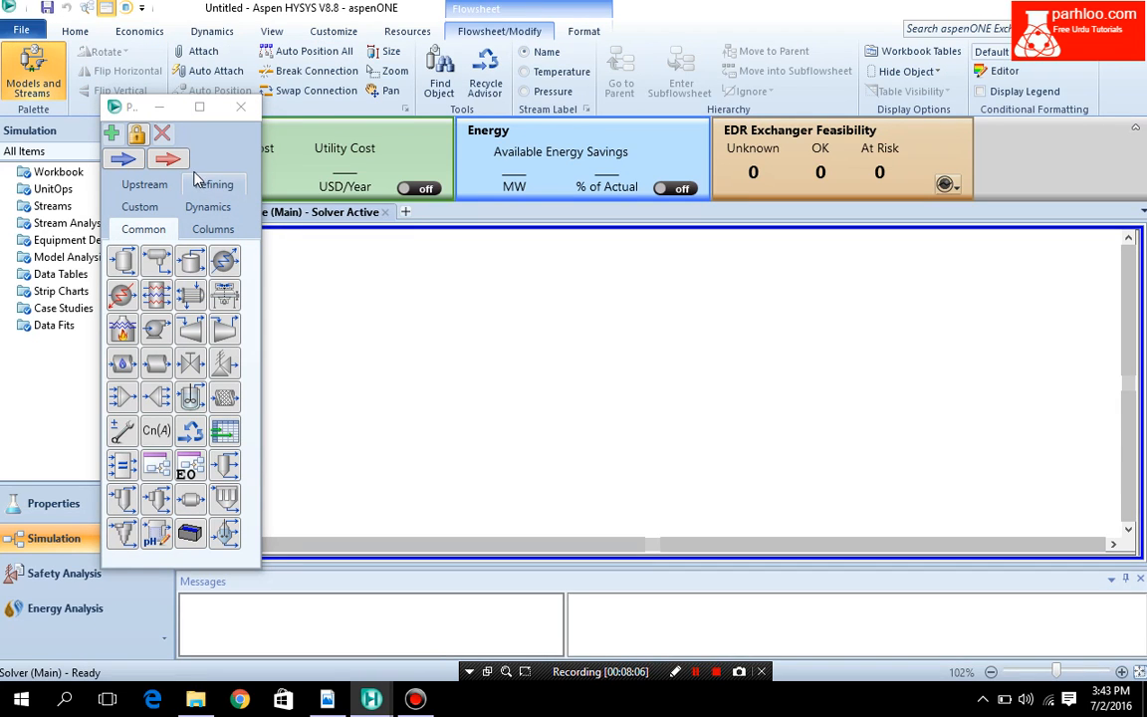
click(124, 159)
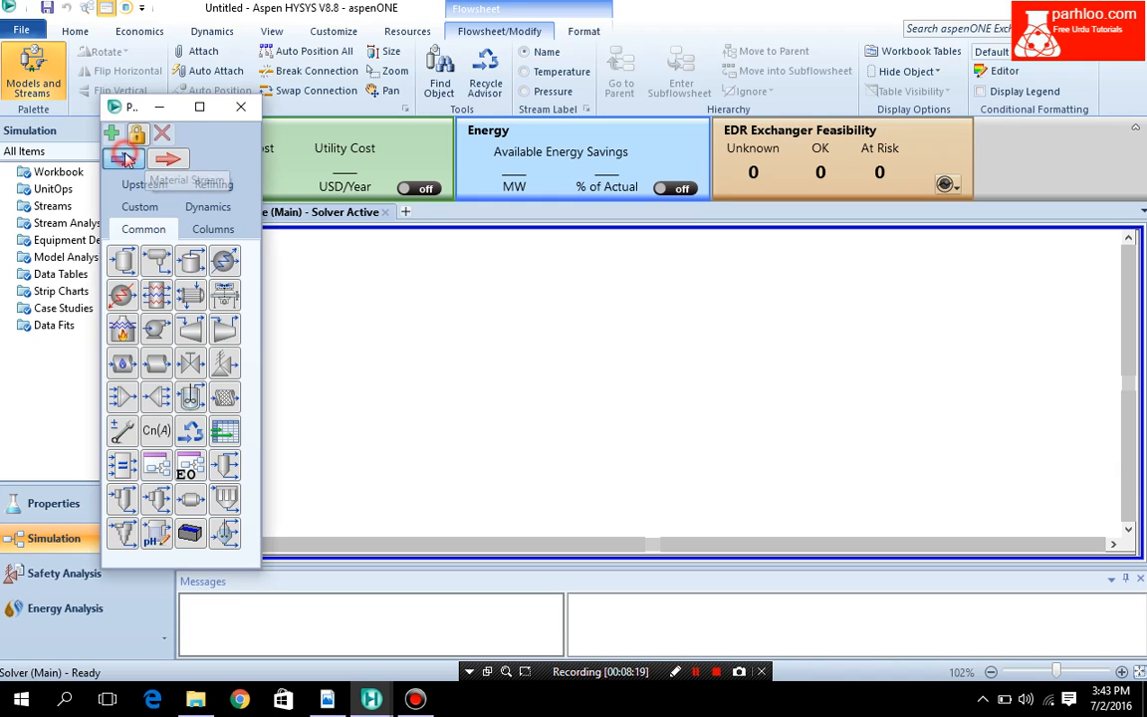
click(393, 312)
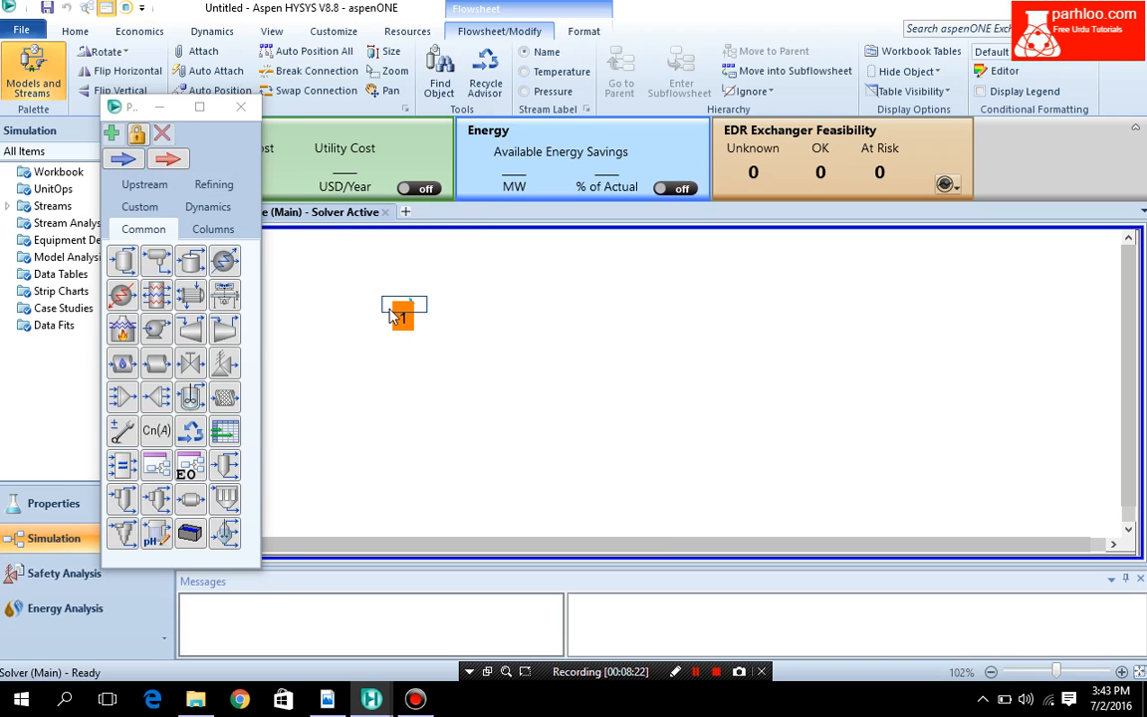
double_click(401, 309)
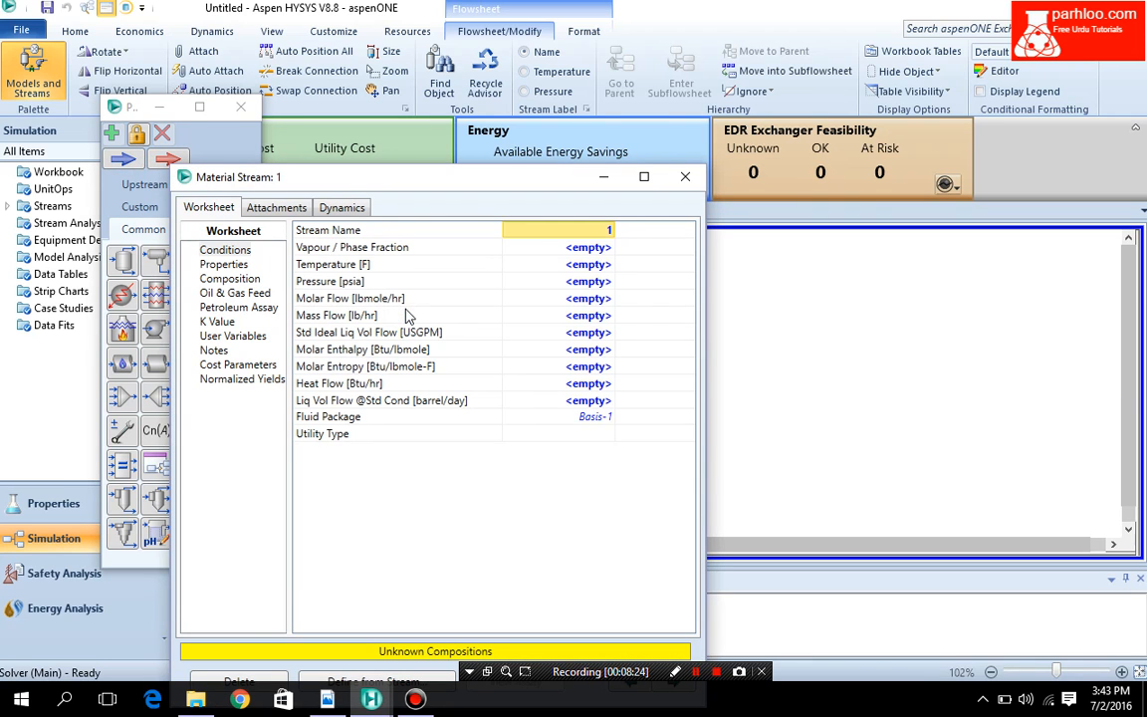
Step: Name the new material stream prop-oxide
click(539, 233)
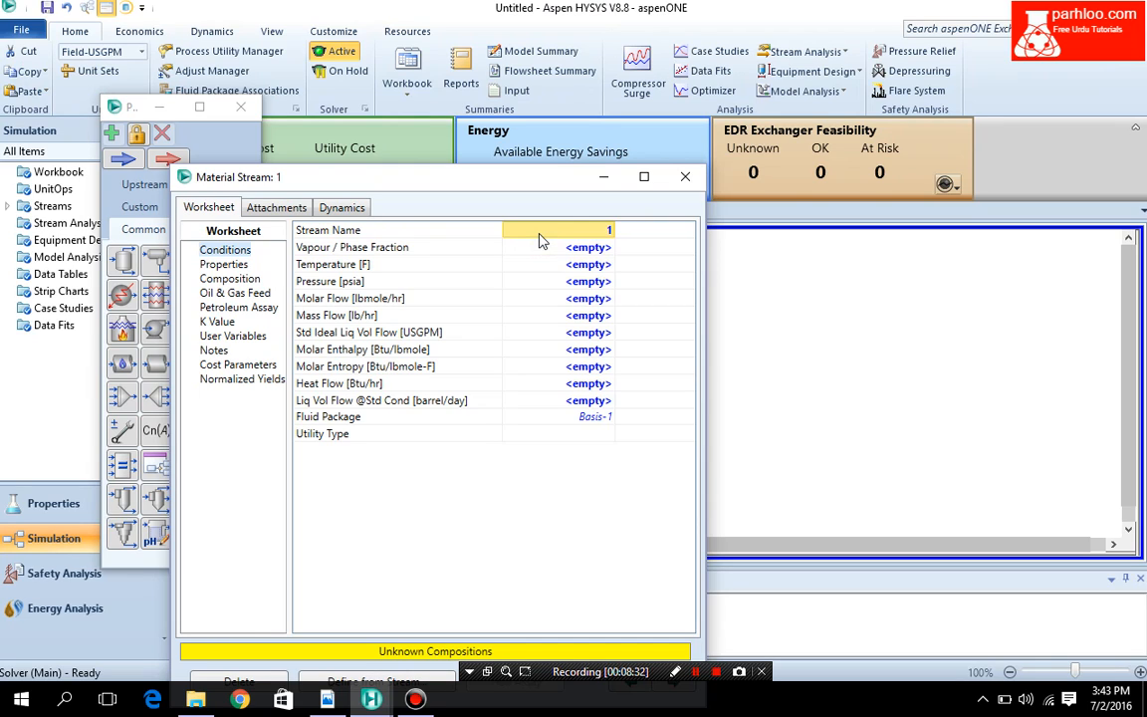
text(prop)
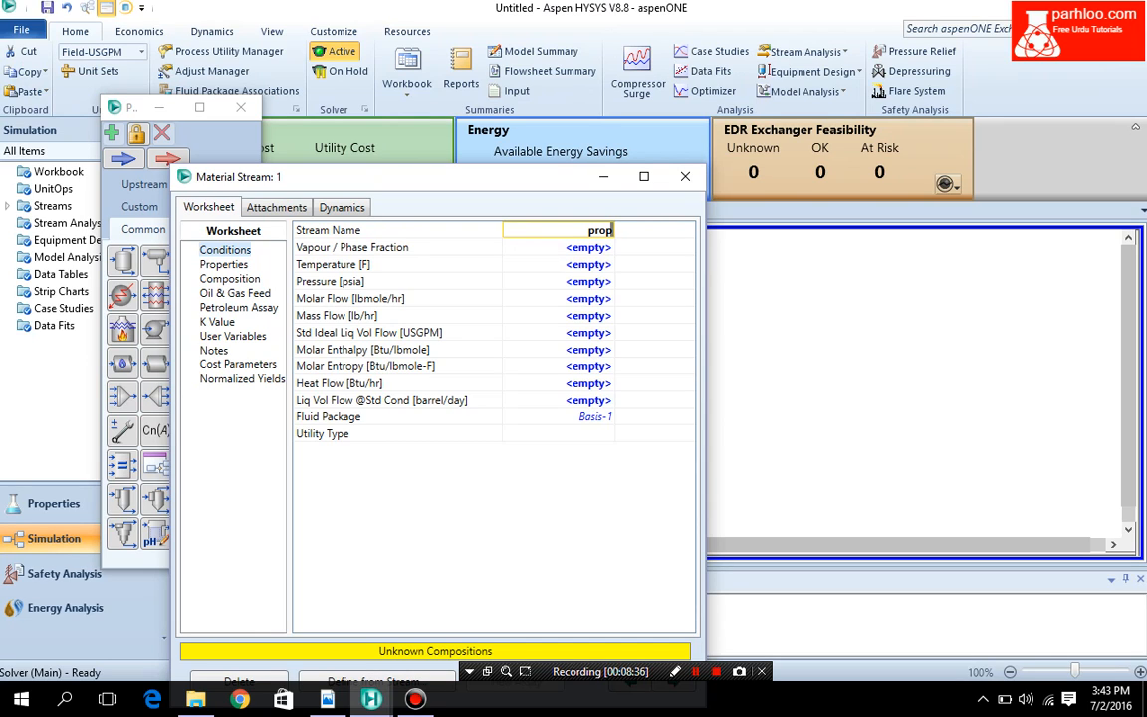
text(oxide)
key(Left)
key(Left)
key(Left)
text(-)
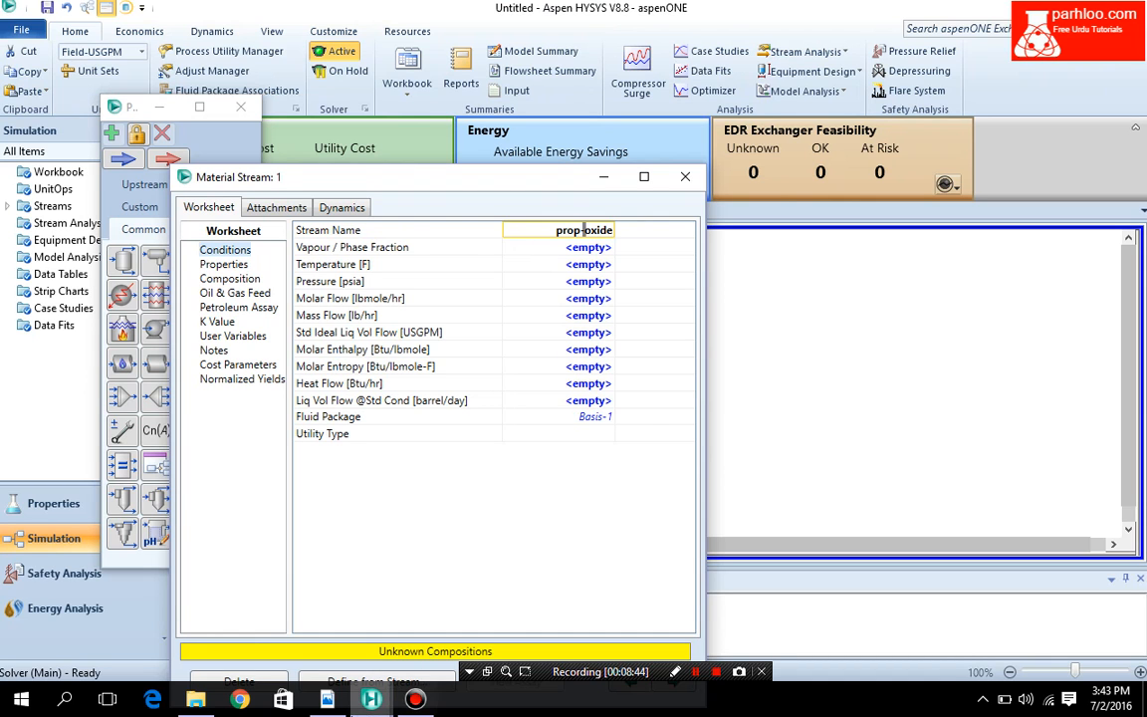
Step: Check the feed stream table in the PDF guide and set the prop-oxide temperature to 75 F in Aspen HYSYS
click(331, 701)
scroll(161, 447, down, 2)
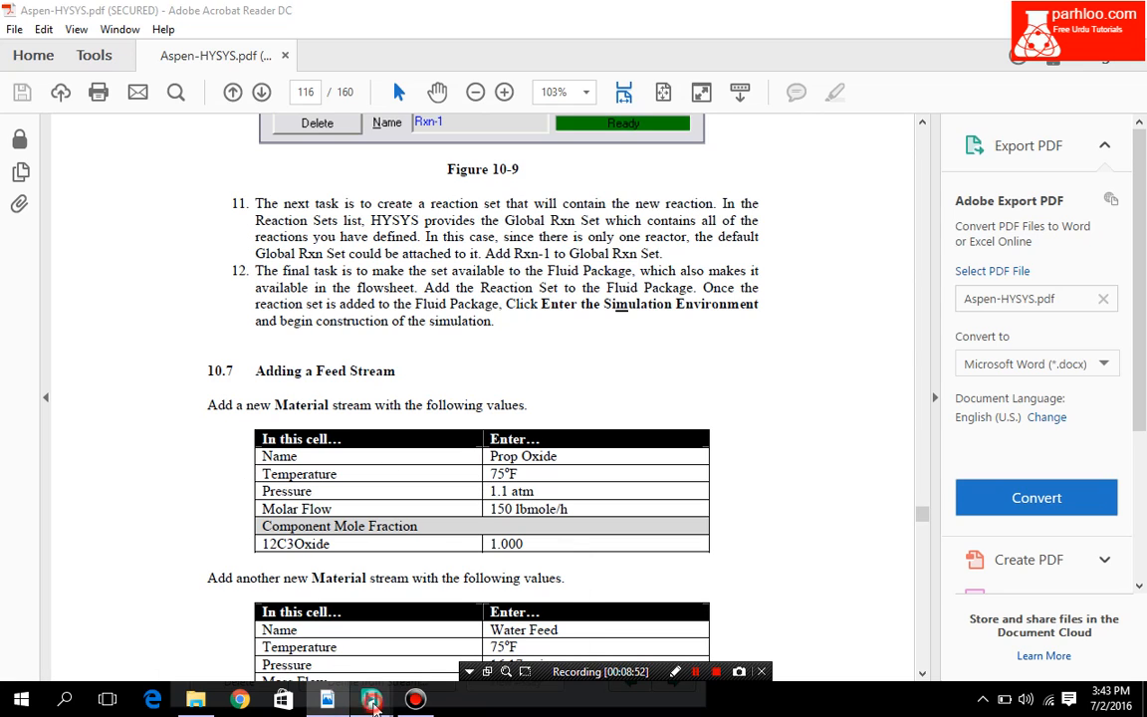
mouse_move(372, 700)
click(348, 648)
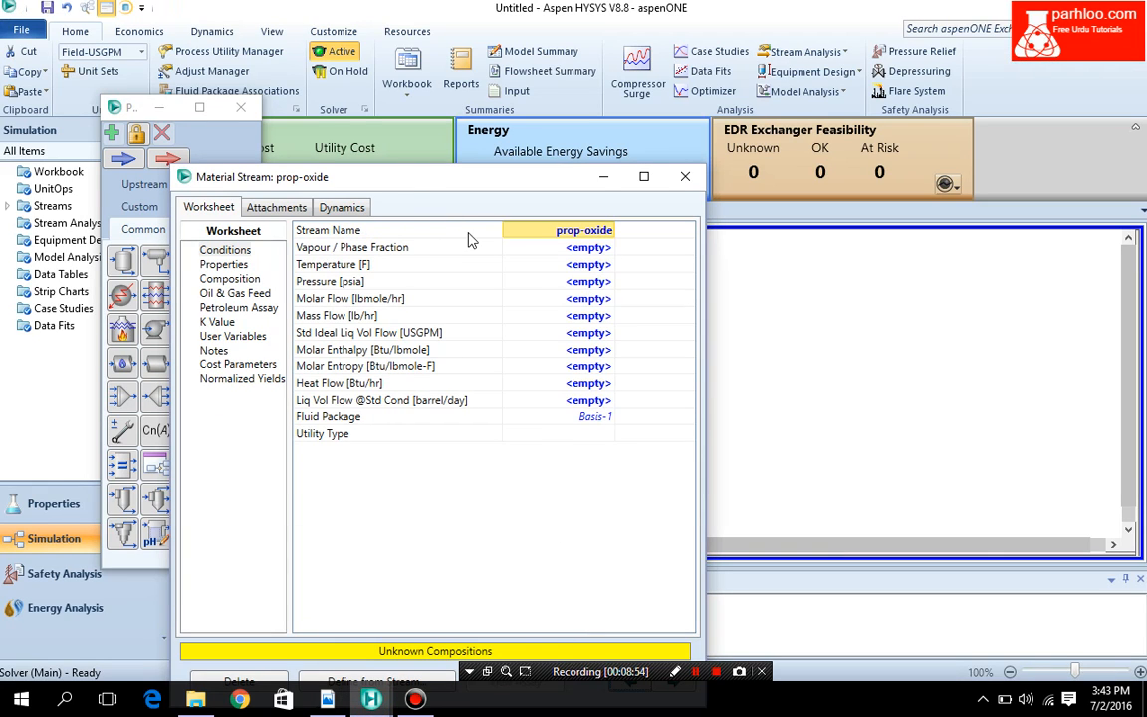
click(546, 264)
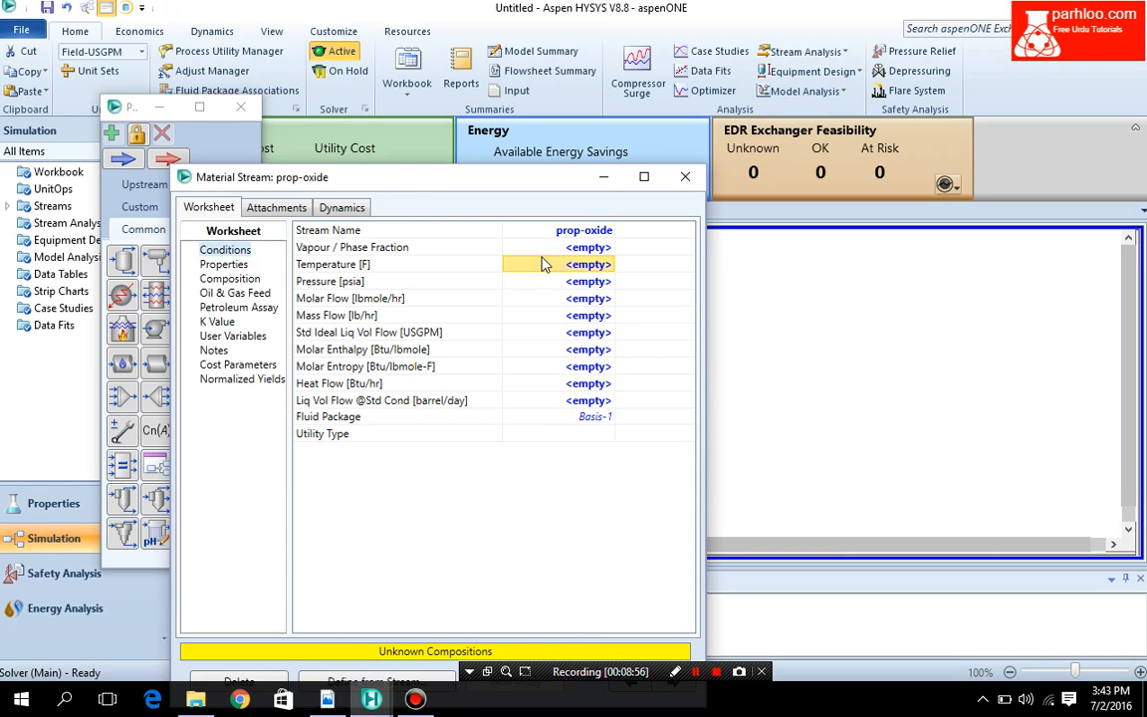
text(75)
key(Return)
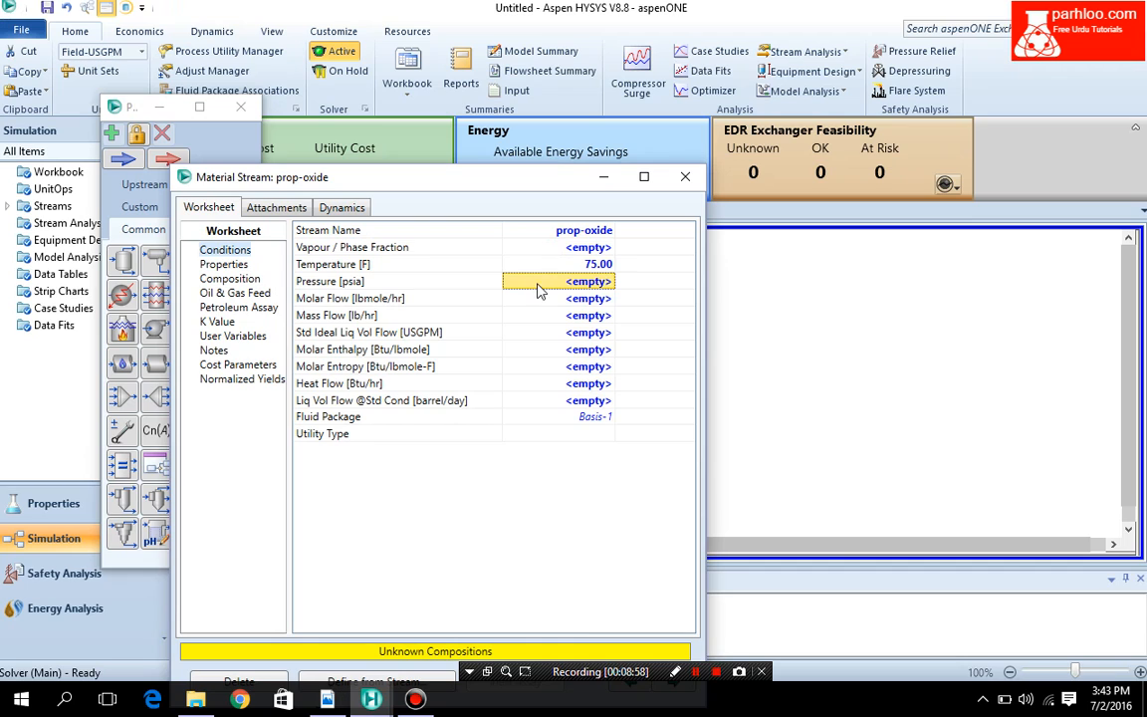
Step: Set the pressure of the prop-oxide stream to 1.1 atm
text(1.1)
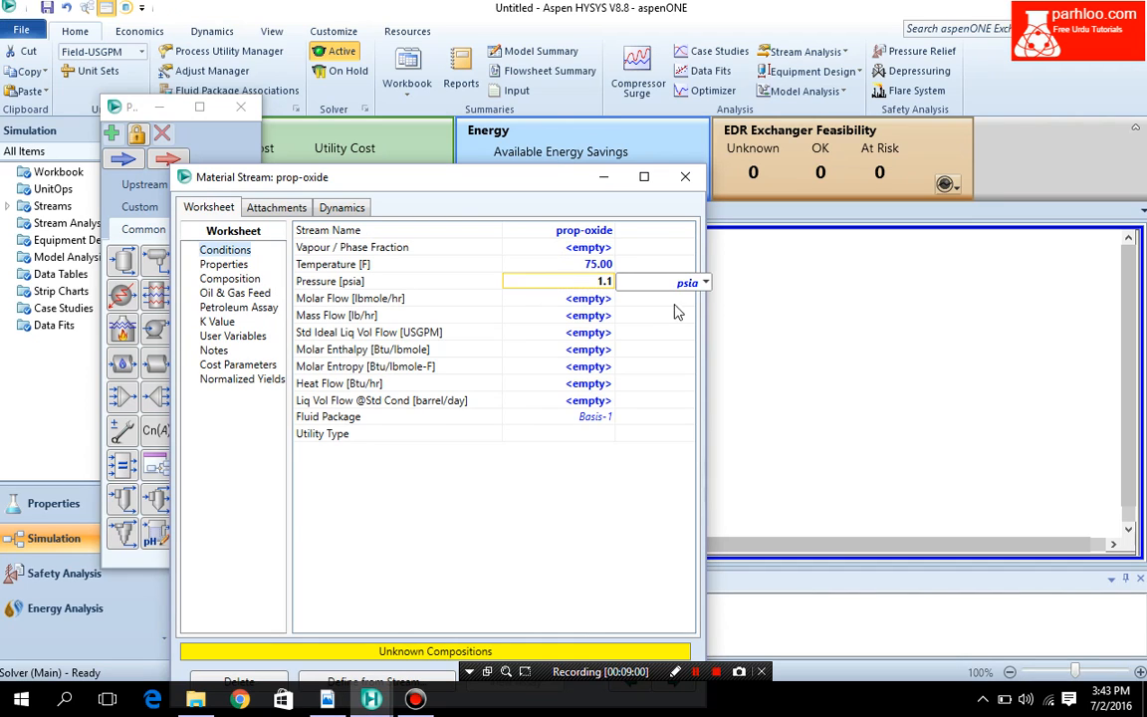
click(707, 284)
key(a)
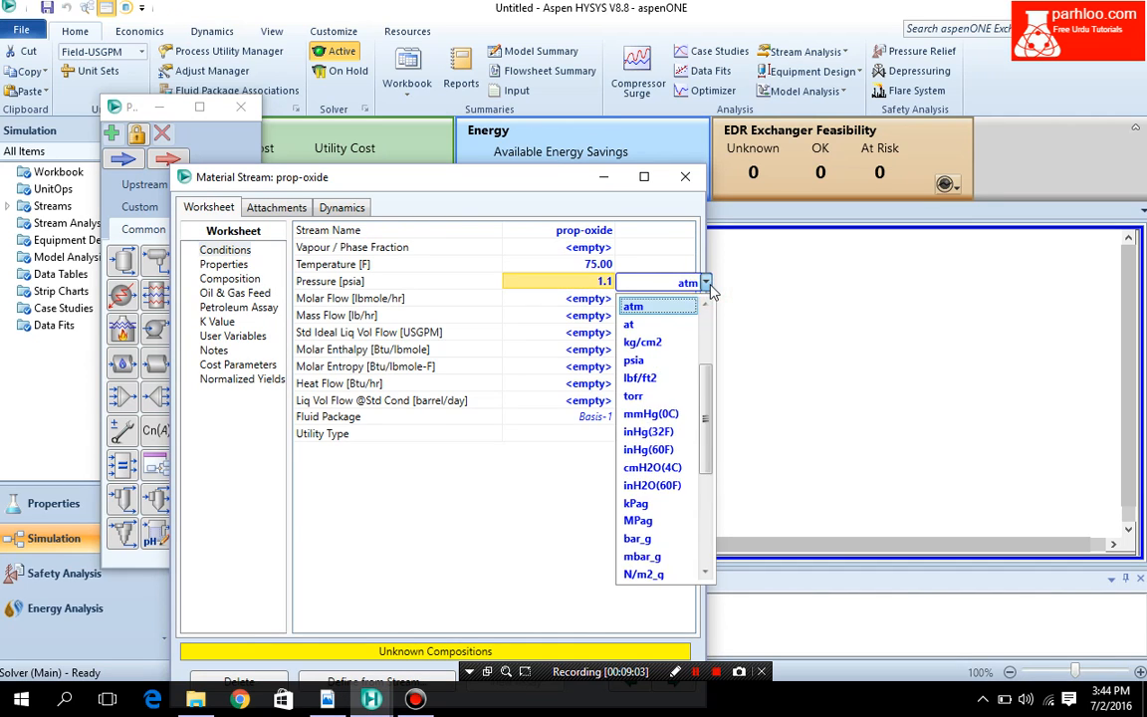
key(Return)
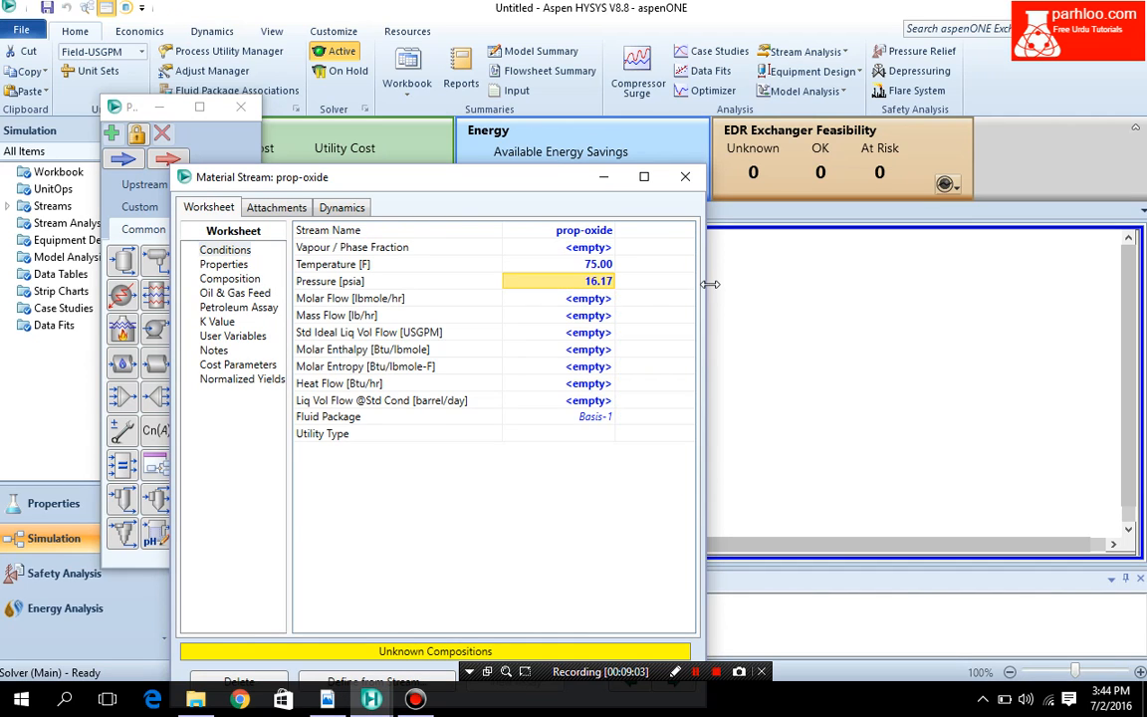
Step: Check the molar flow in the PDF guide and set the prop-oxide molar flow to 150 lbmole/hr in Aspen HYSYS
click(565, 304)
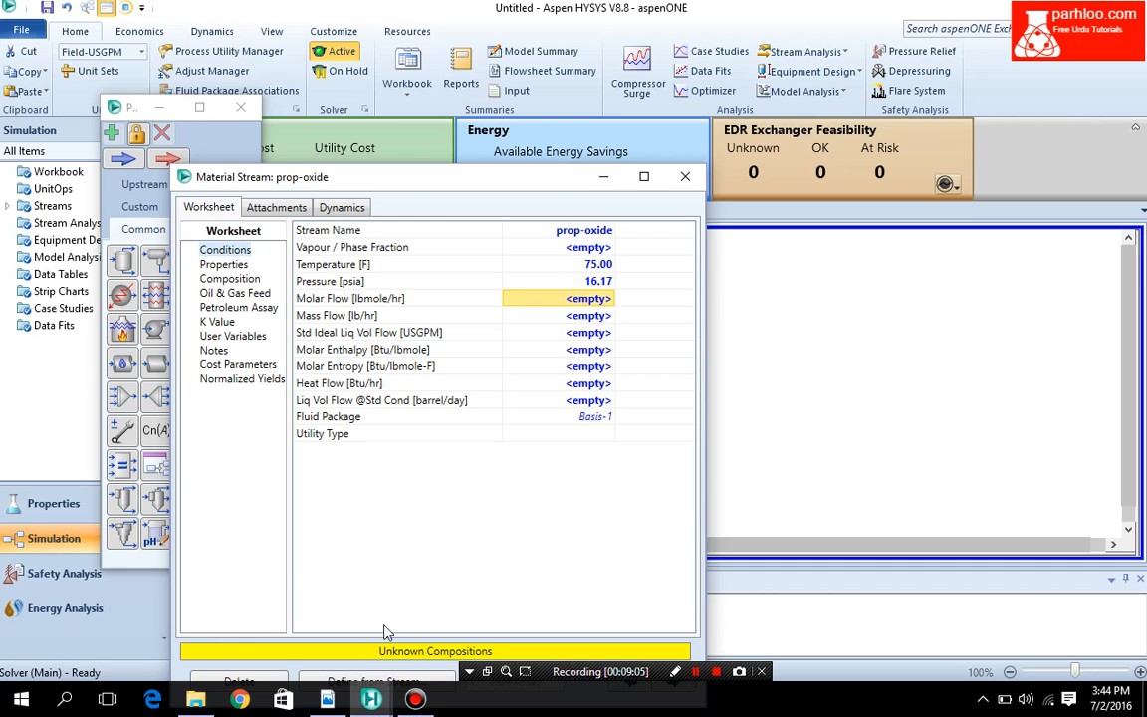
mouse_move(329, 697)
click(332, 675)
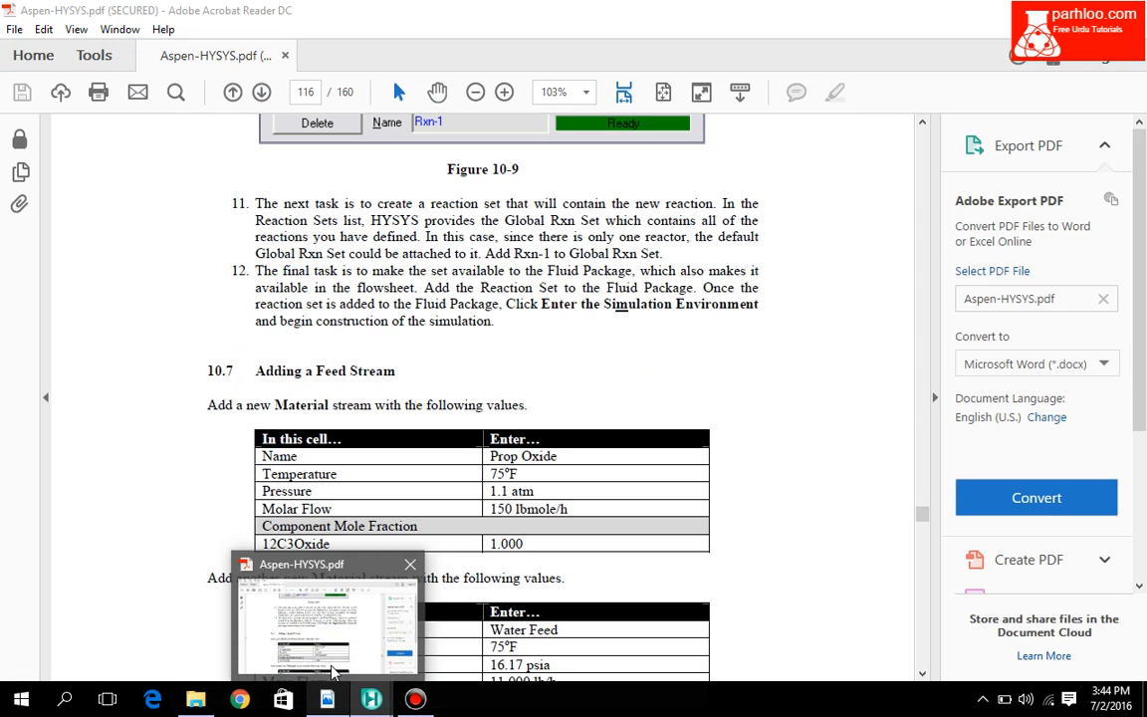
key(alt+Tab)
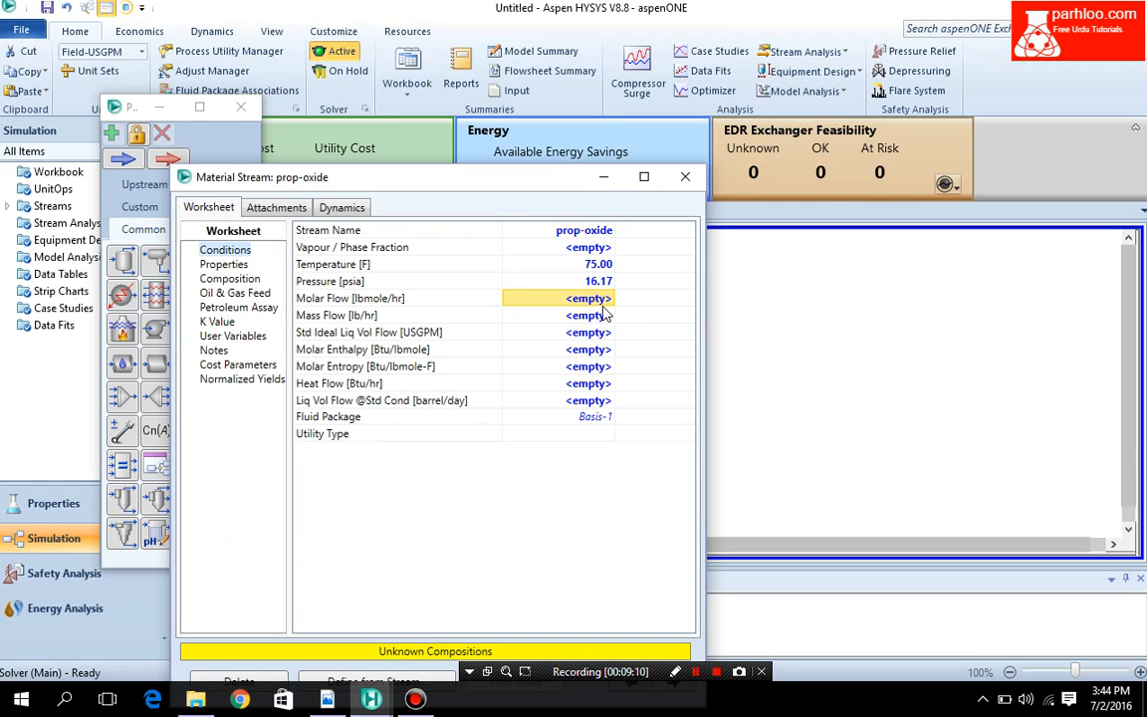
text(150)
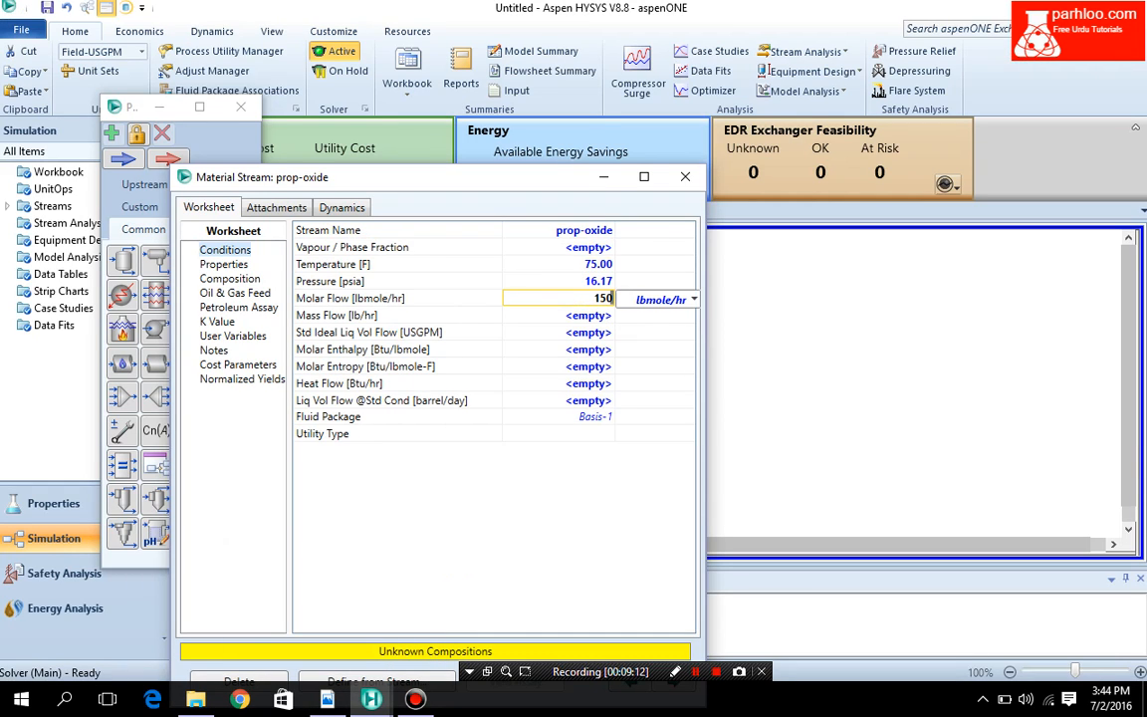
key(Return)
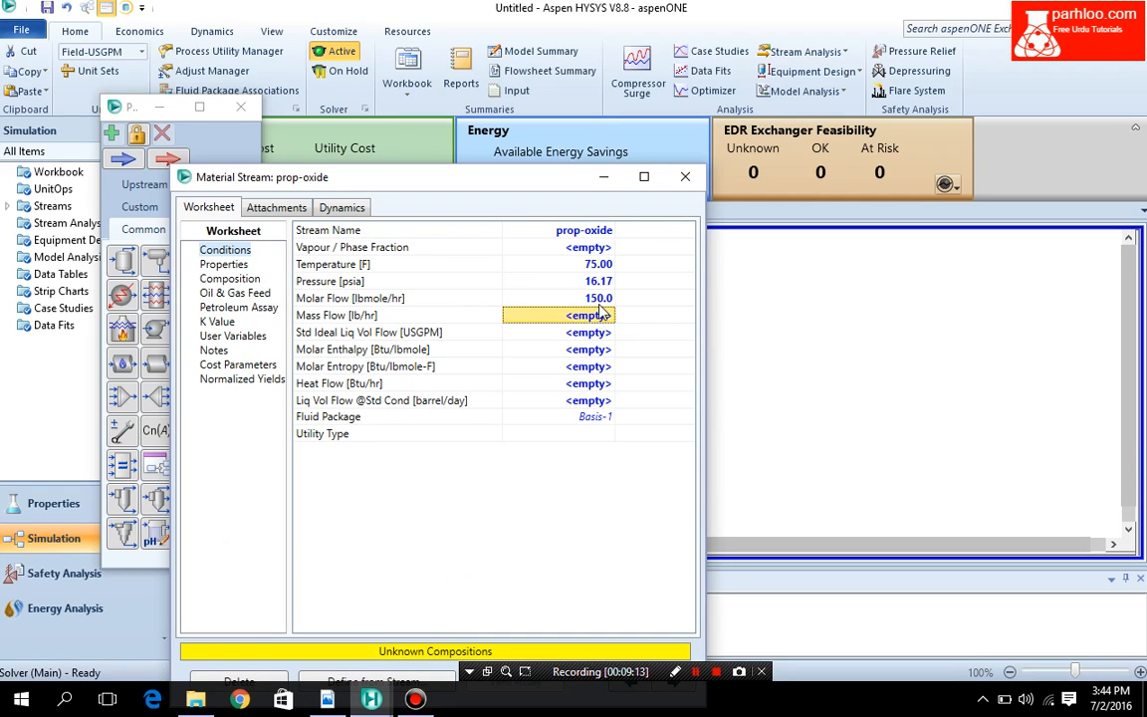
Step: Set the 12C3Oxide mole fraction of the prop-oxide stream to 1, accept the composition and close the stream window
click(206, 279)
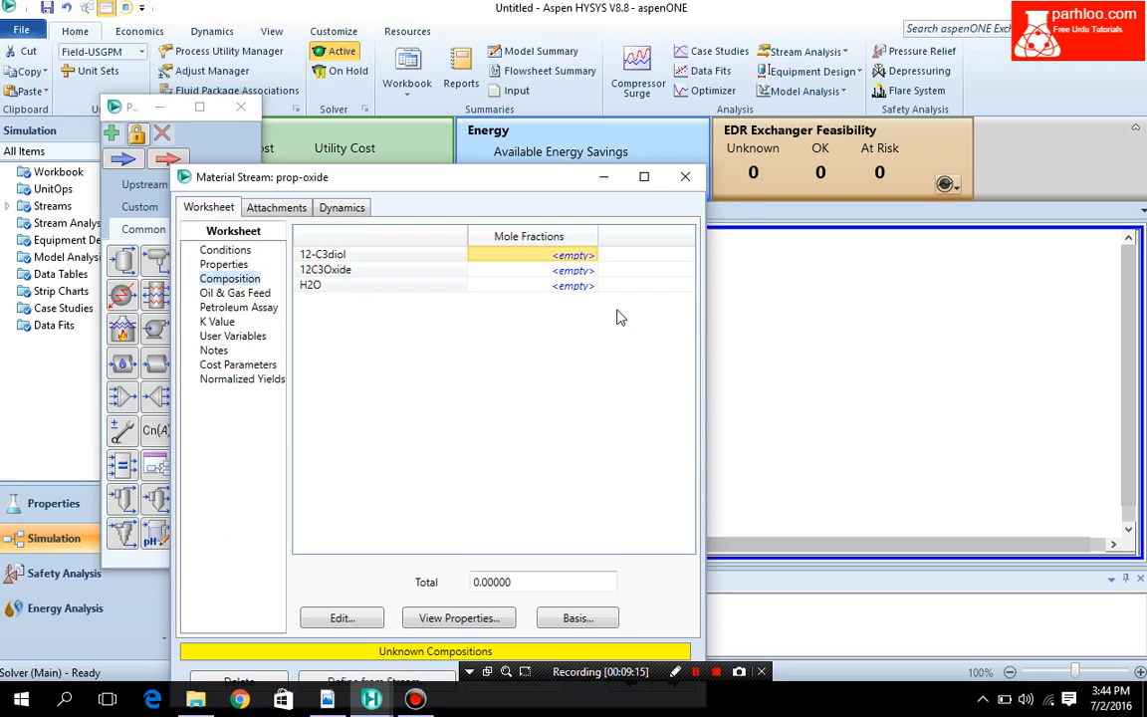
click(545, 271)
text(1)
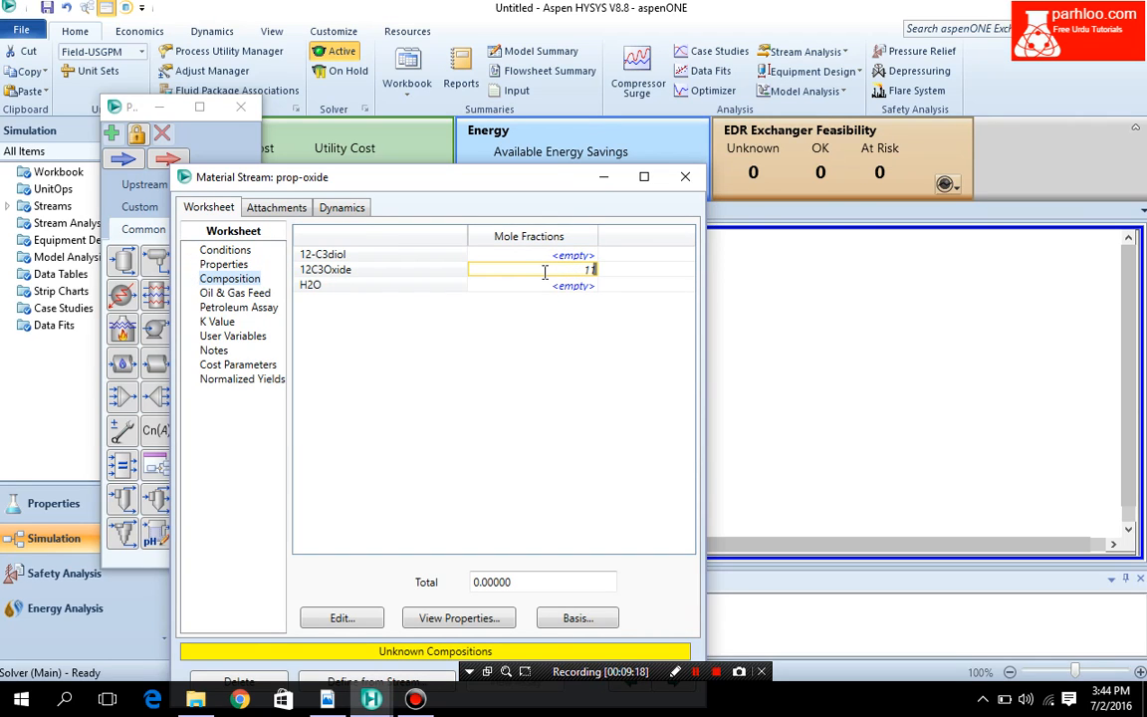
key(Return)
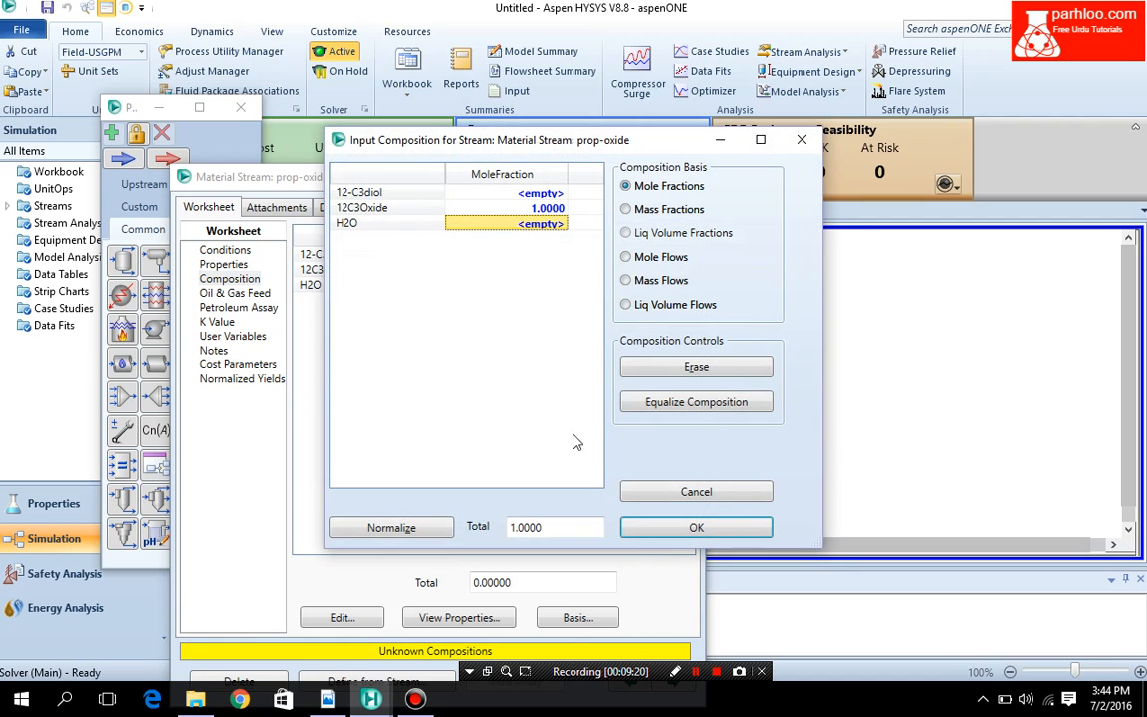
click(655, 599)
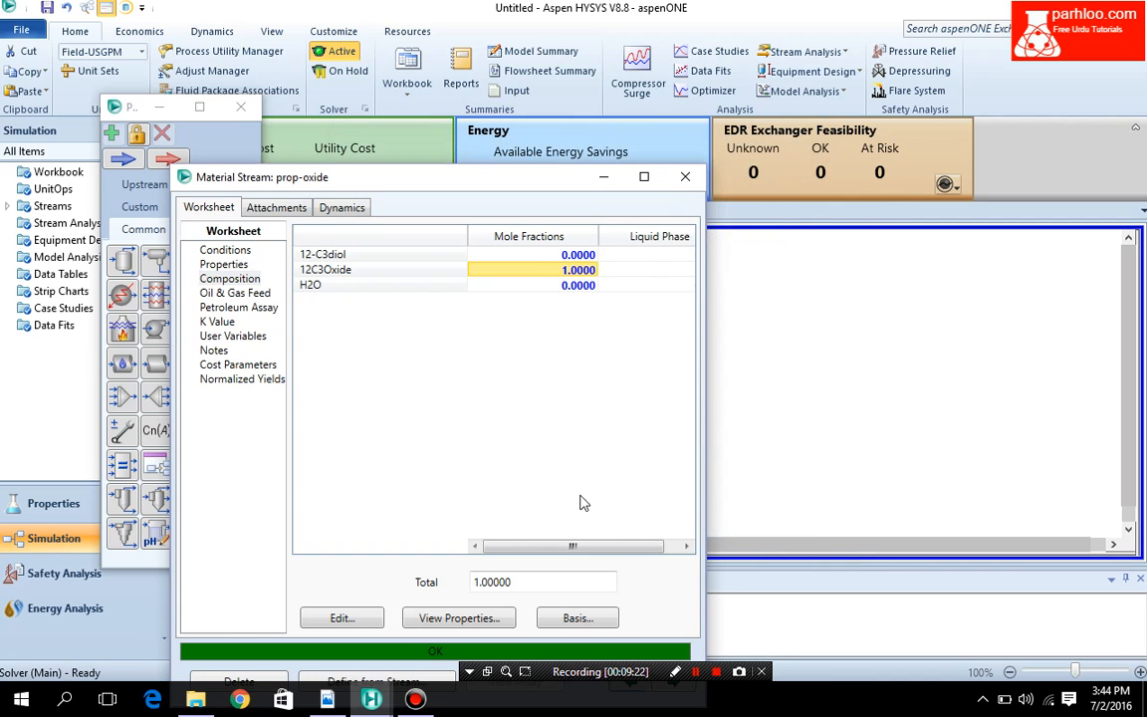
click(677, 184)
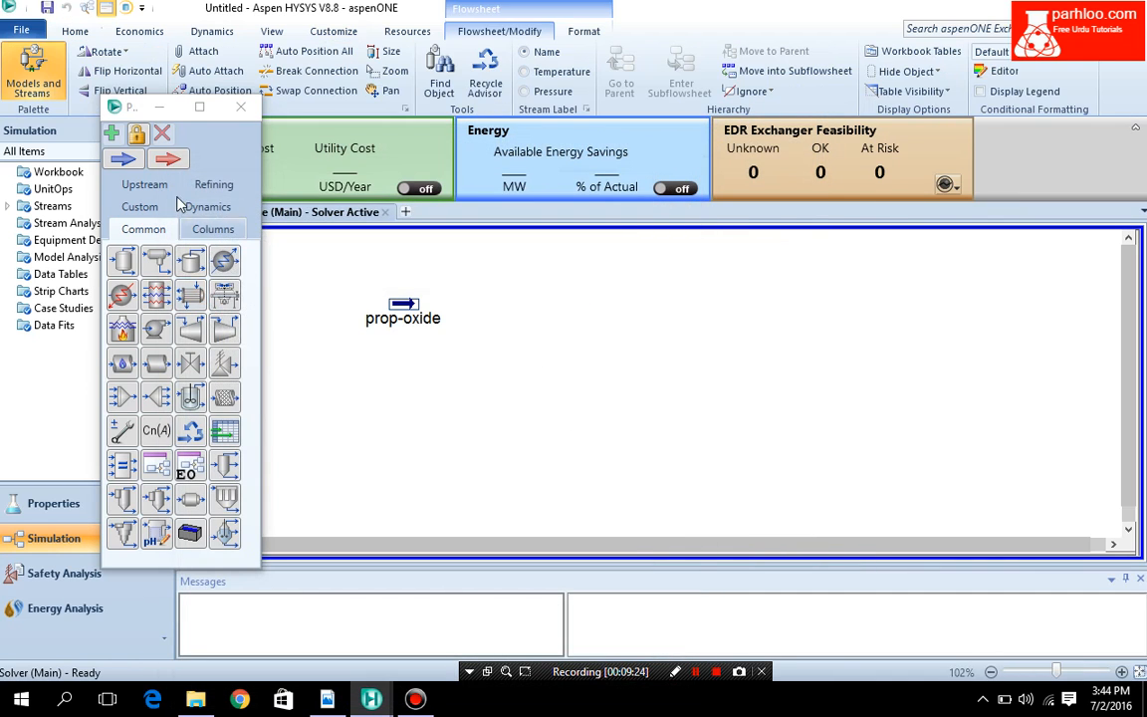
Step: Place a second material stream below prop-oxide on the flowsheet and open its properties
click(121, 162)
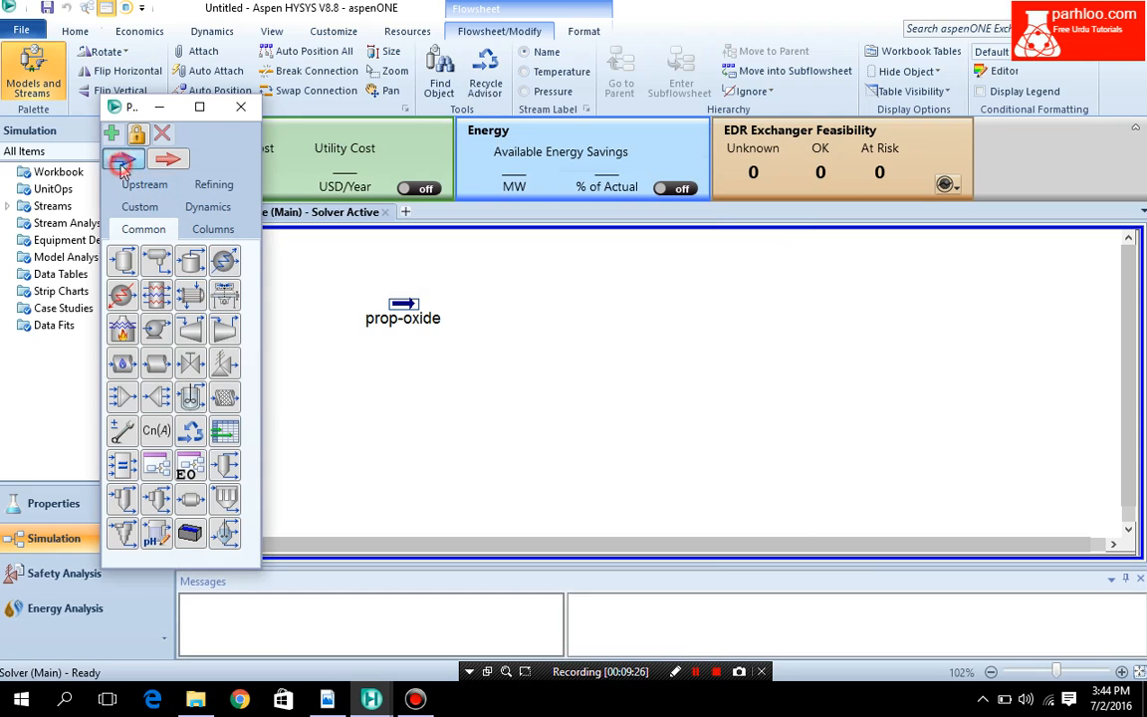
click(387, 440)
double_click(409, 429)
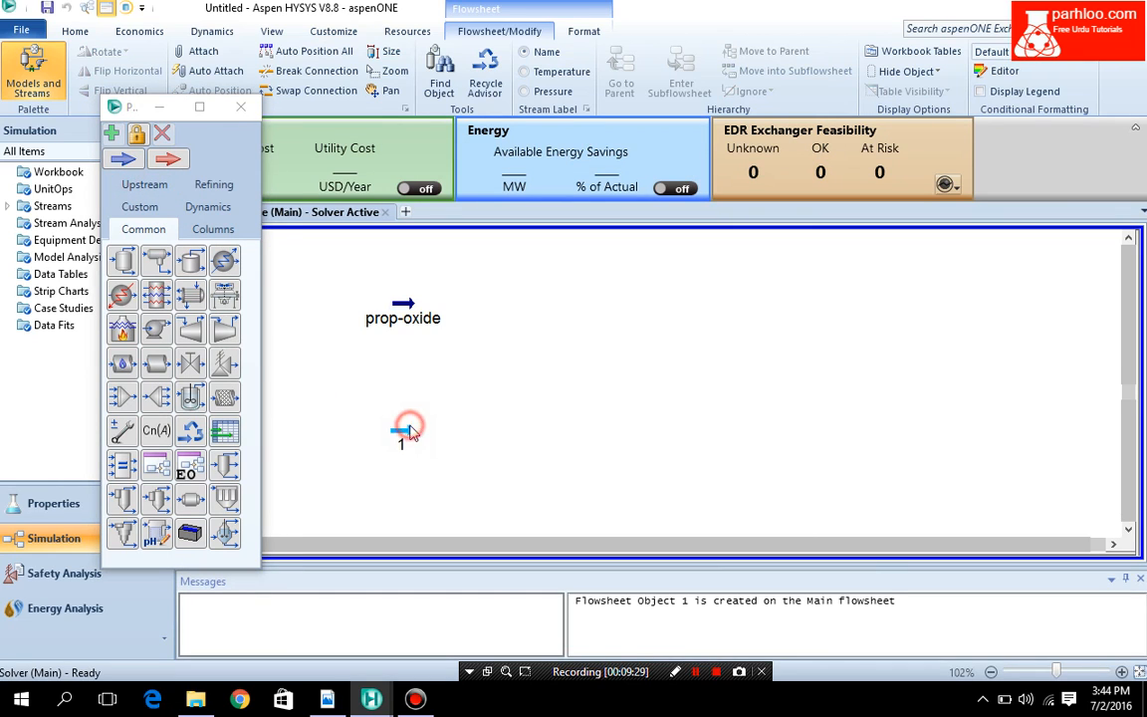
Step: Open the properties of the new material stream below prop-oxide and rename it as water
double_click(400, 432)
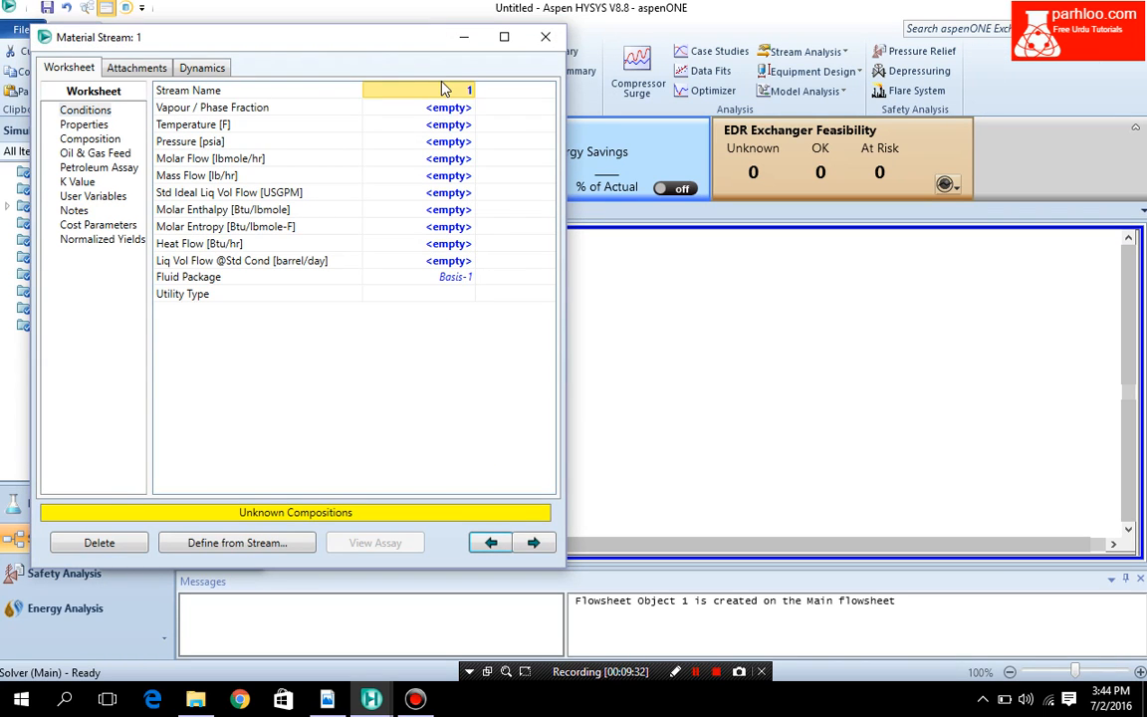
click(442, 88)
click(442, 89)
text(wa)
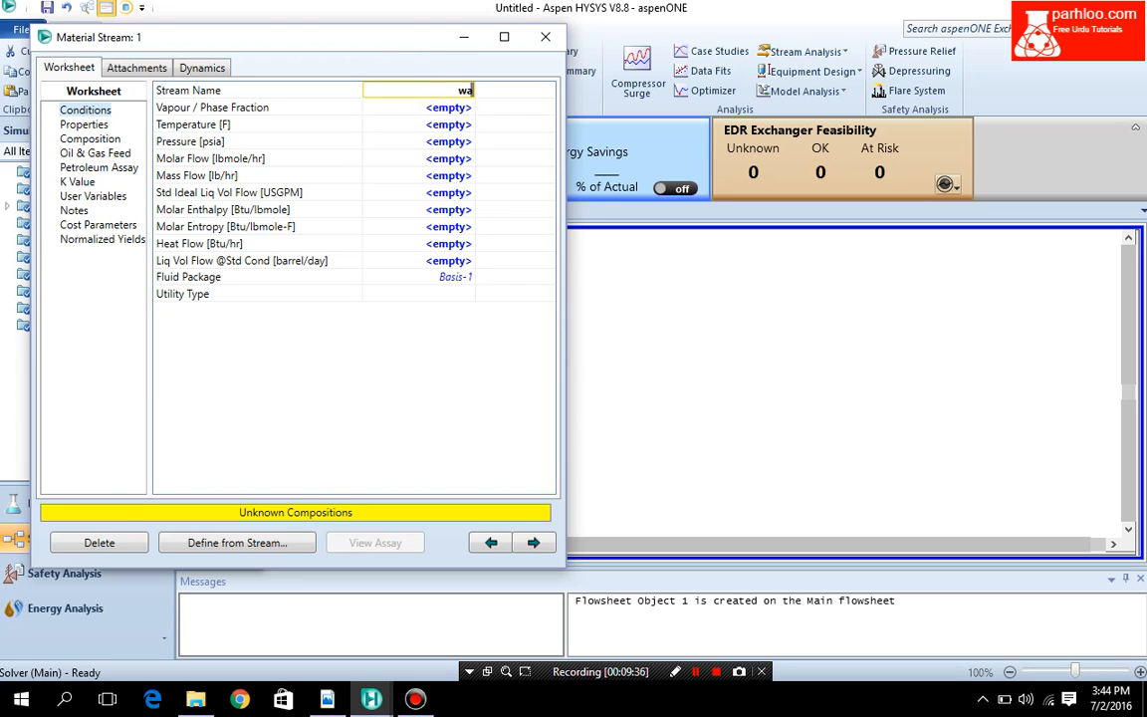
text(ter)
key(Return)
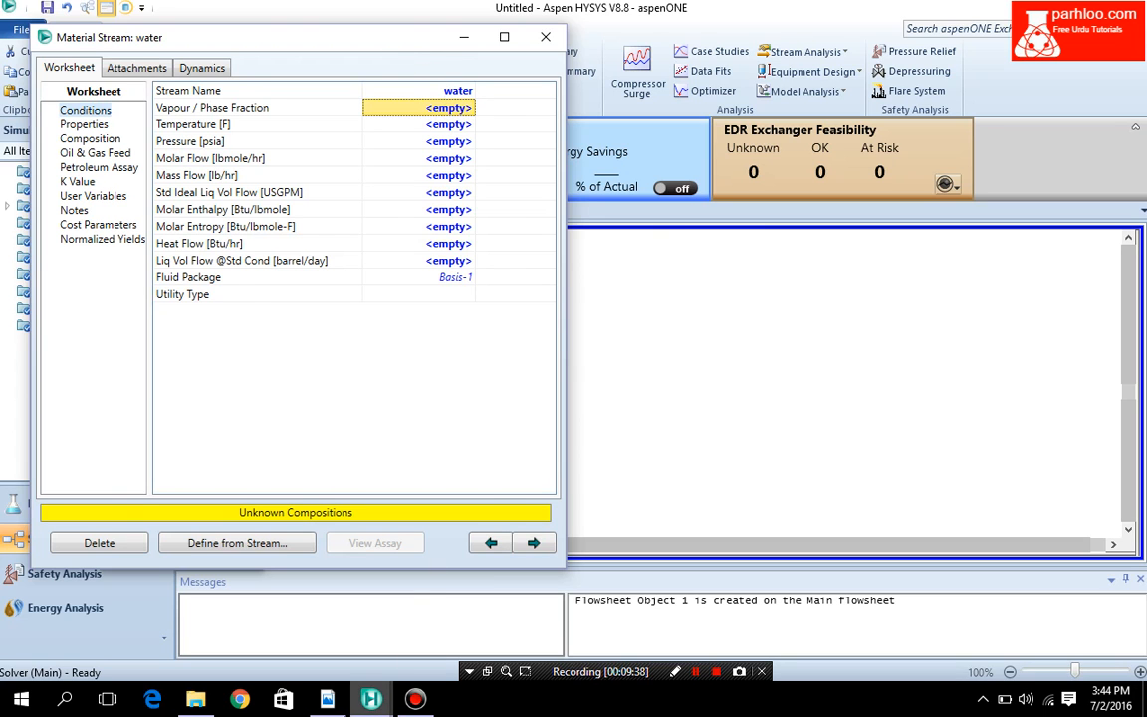
Step: Check the Water Feed values in the PDF guide and set the water stream's temperature to 75 °F in Aspen HYSYS
key(alt+Tab)
scroll(133, 520, down, 3)
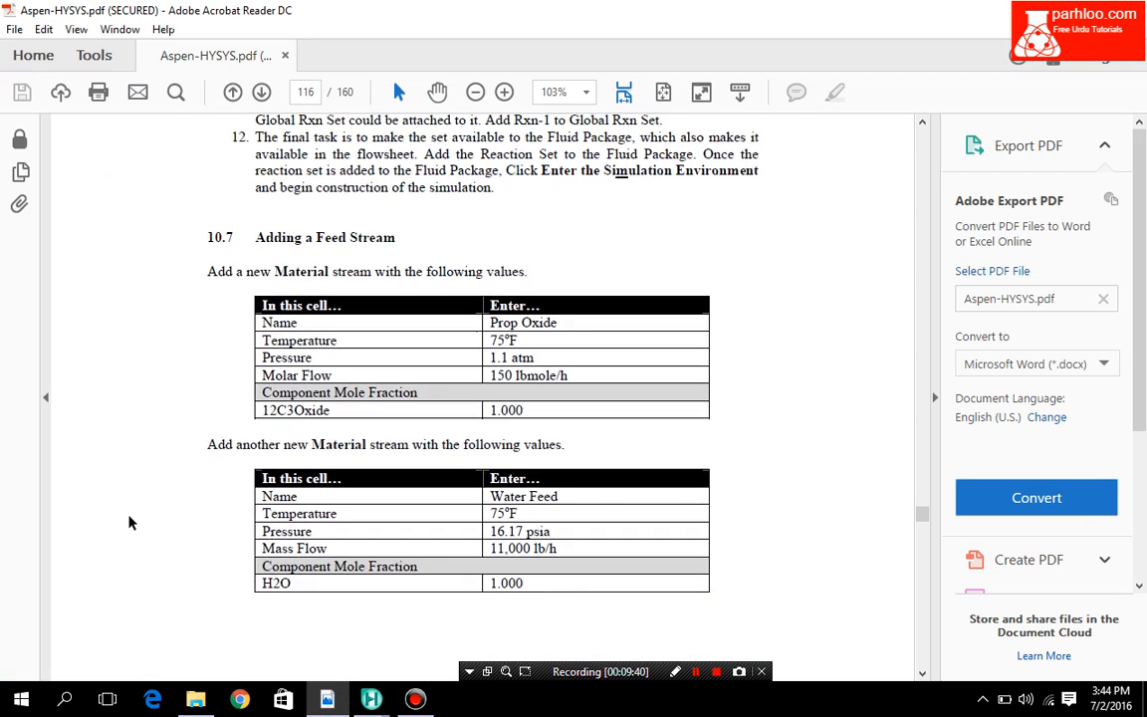
scroll(129, 521, down, 1)
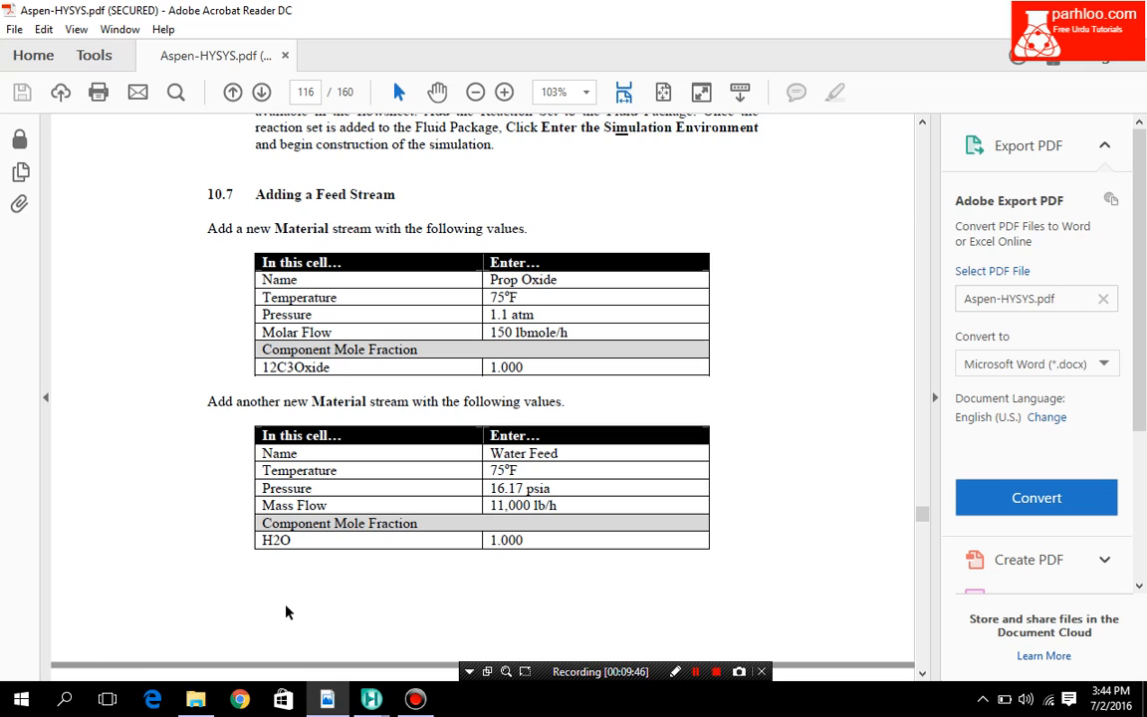
mouse_move(371, 698)
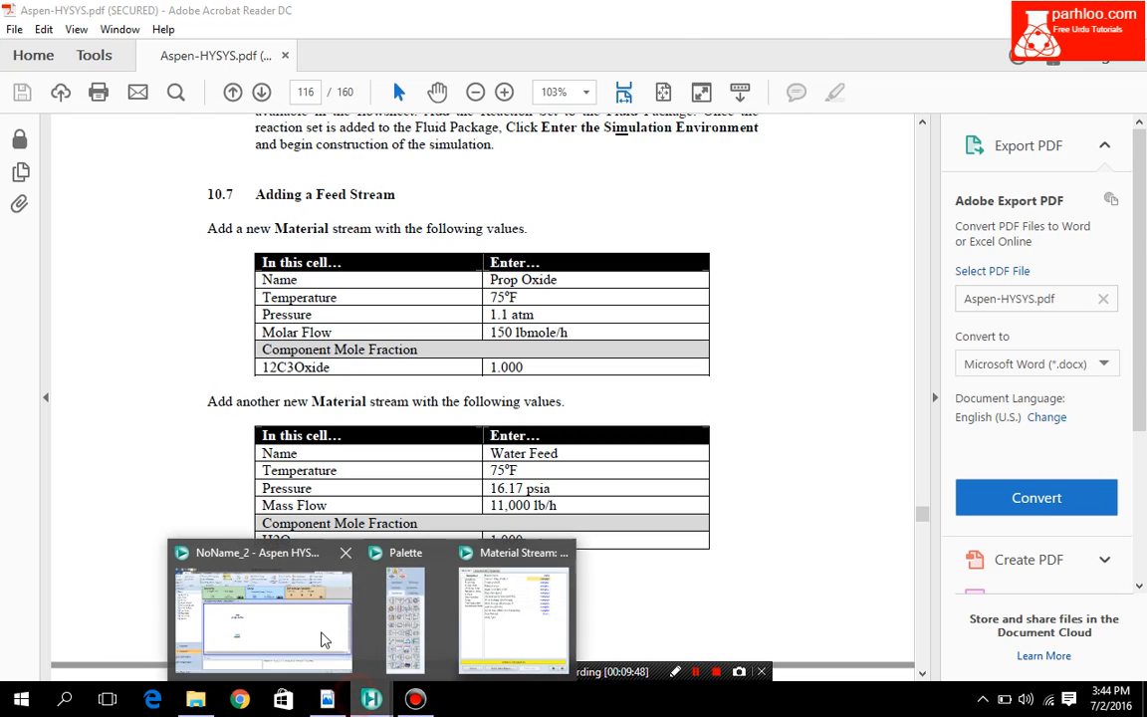
click(321, 638)
click(422, 126)
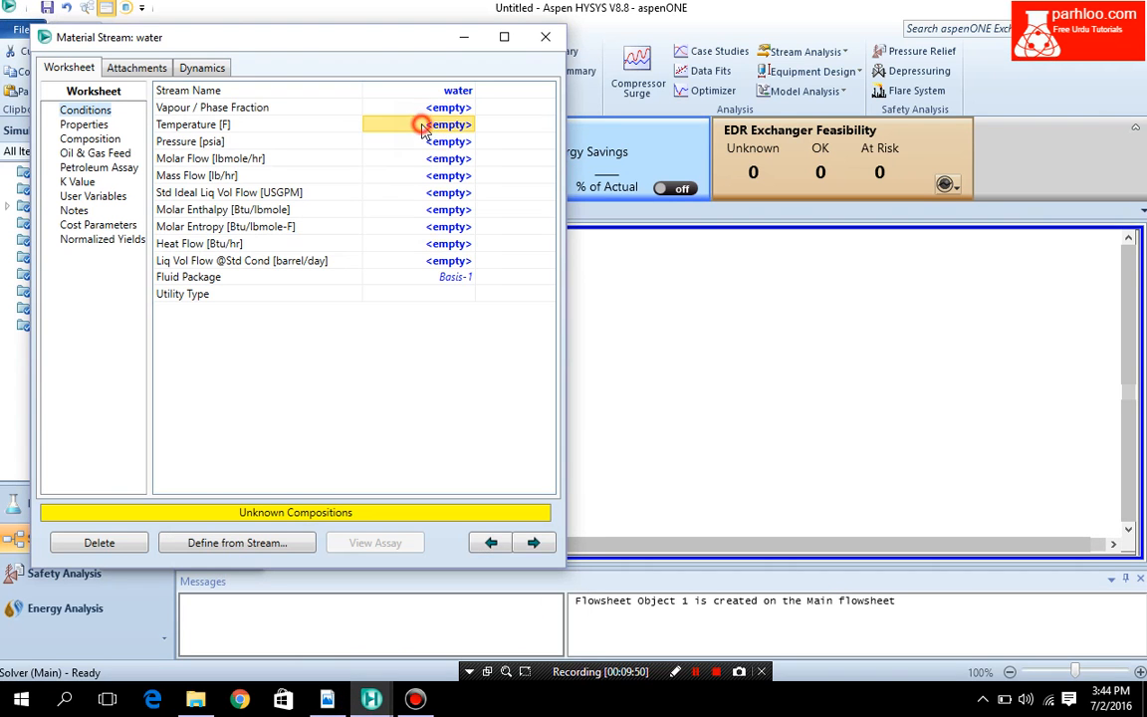
text(75)
key(Return)
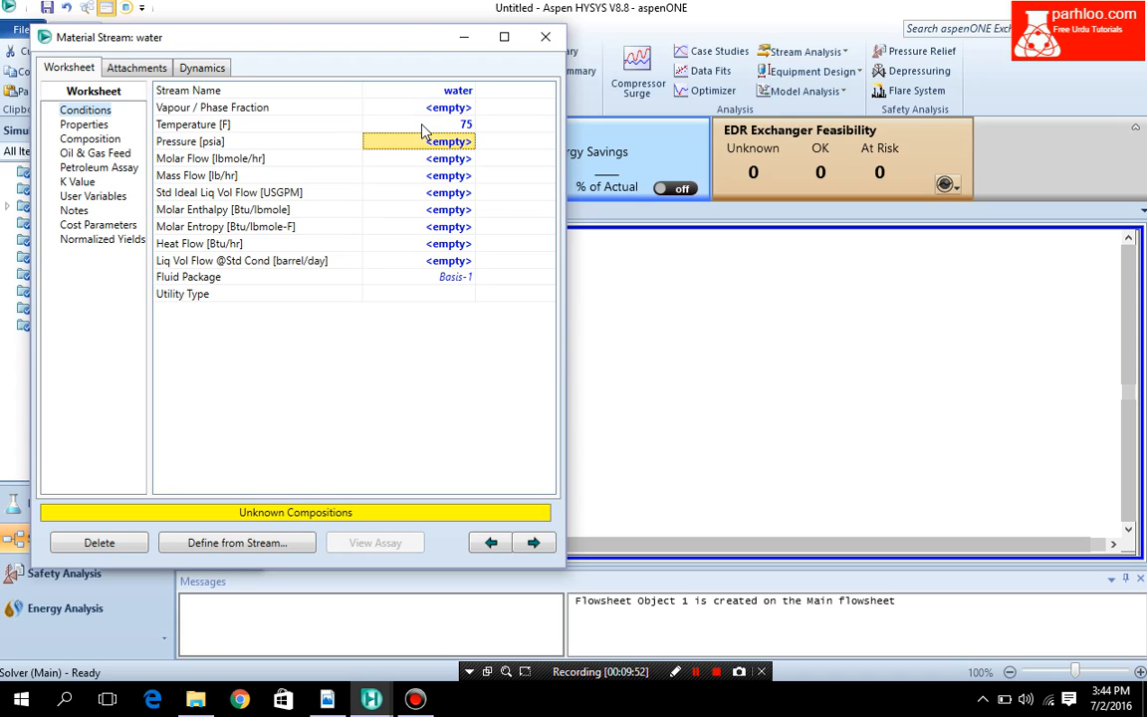
Step: Set the water stream's pressure to 16.17 psia and its mass flow to 11000 lb/hr
click(416, 140)
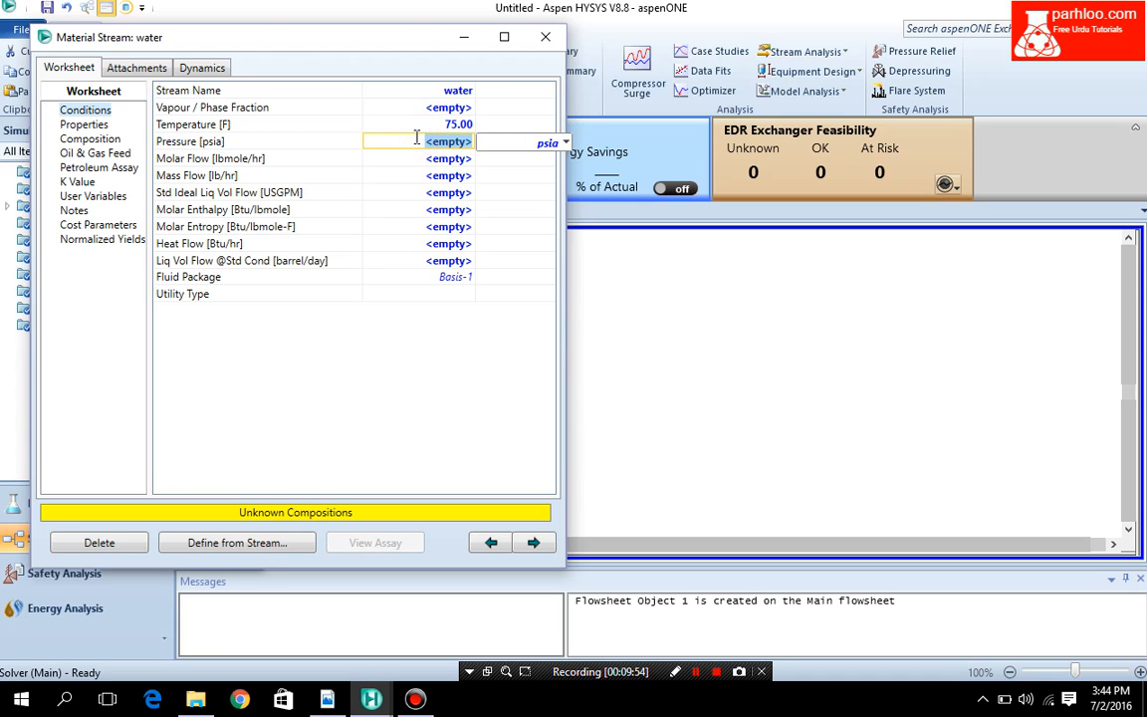
text(6.17)
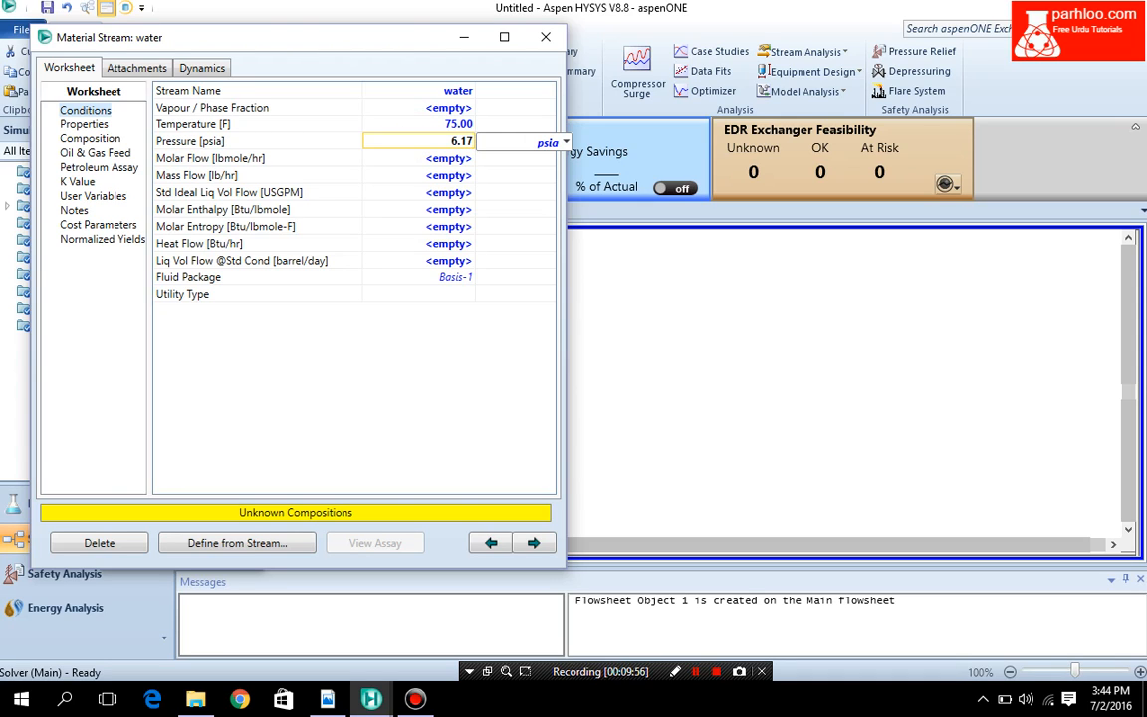
text(1)
key(Return)
key(Down)
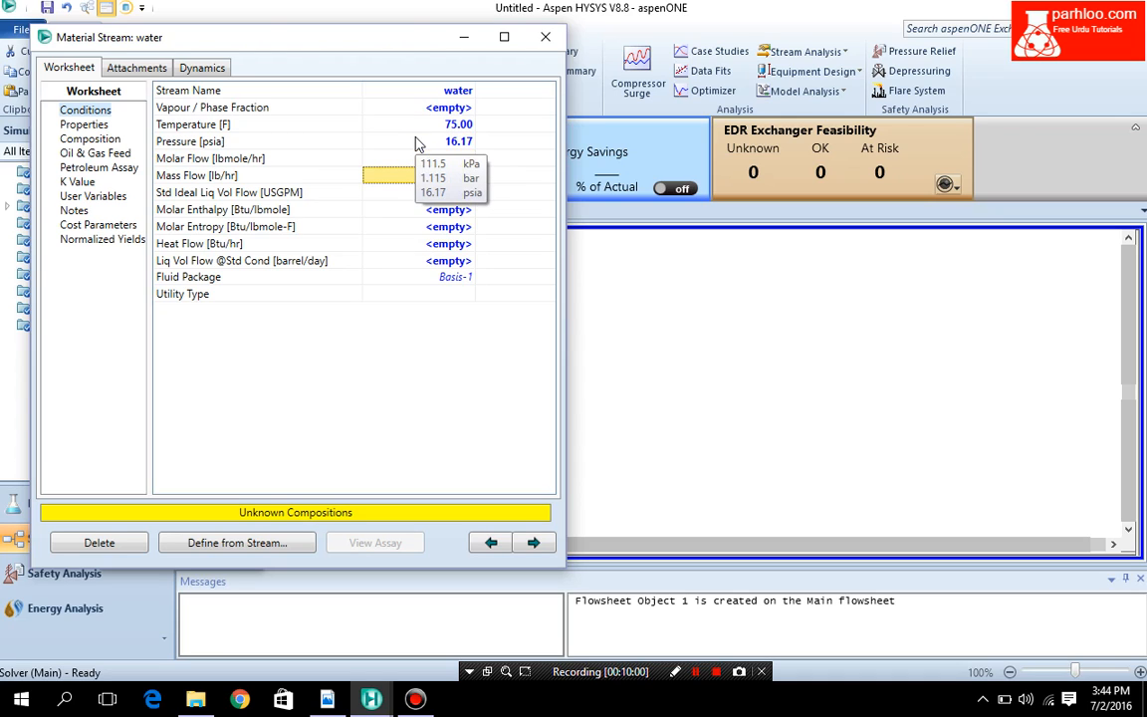
text(1.100e+)
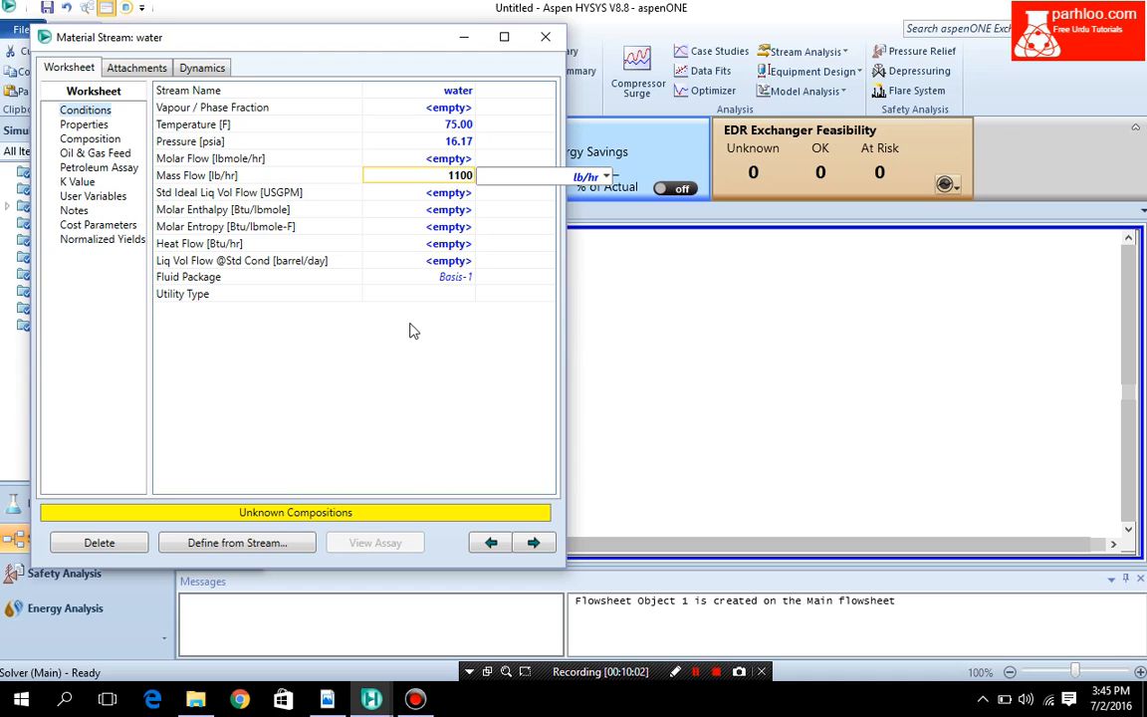
text(0)
key(Return)
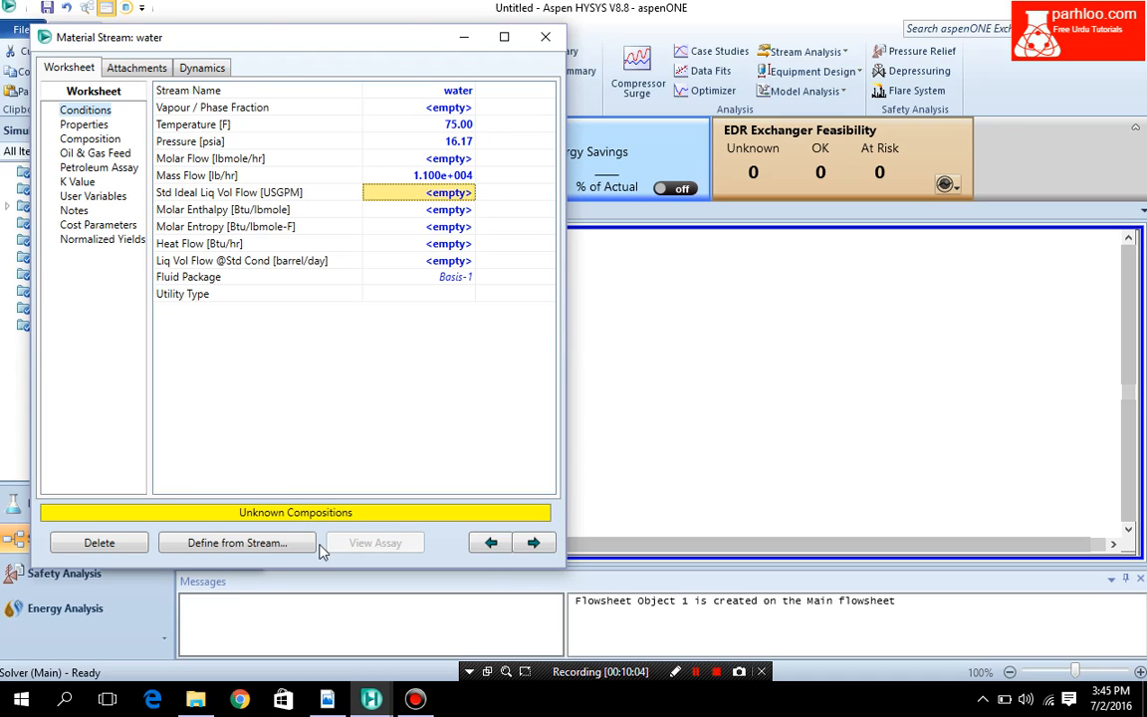
Step: Set the H2O mole fraction of the water stream to 1 and accept the composition
click(90, 139)
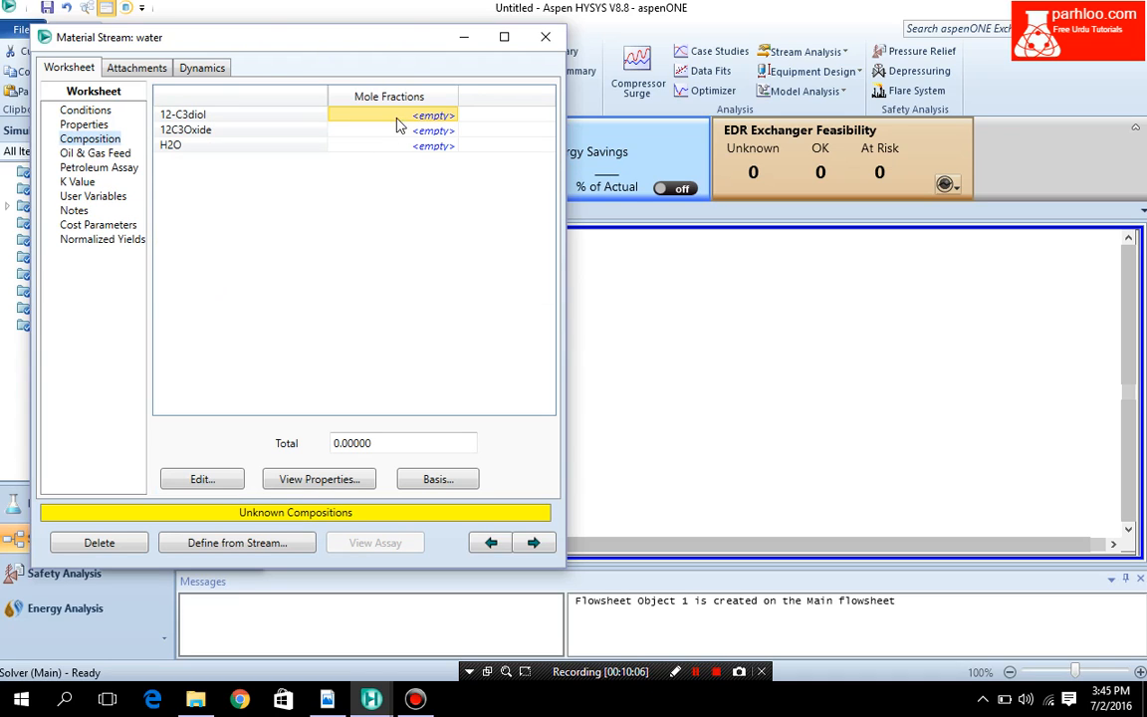
click(381, 149)
text(1)
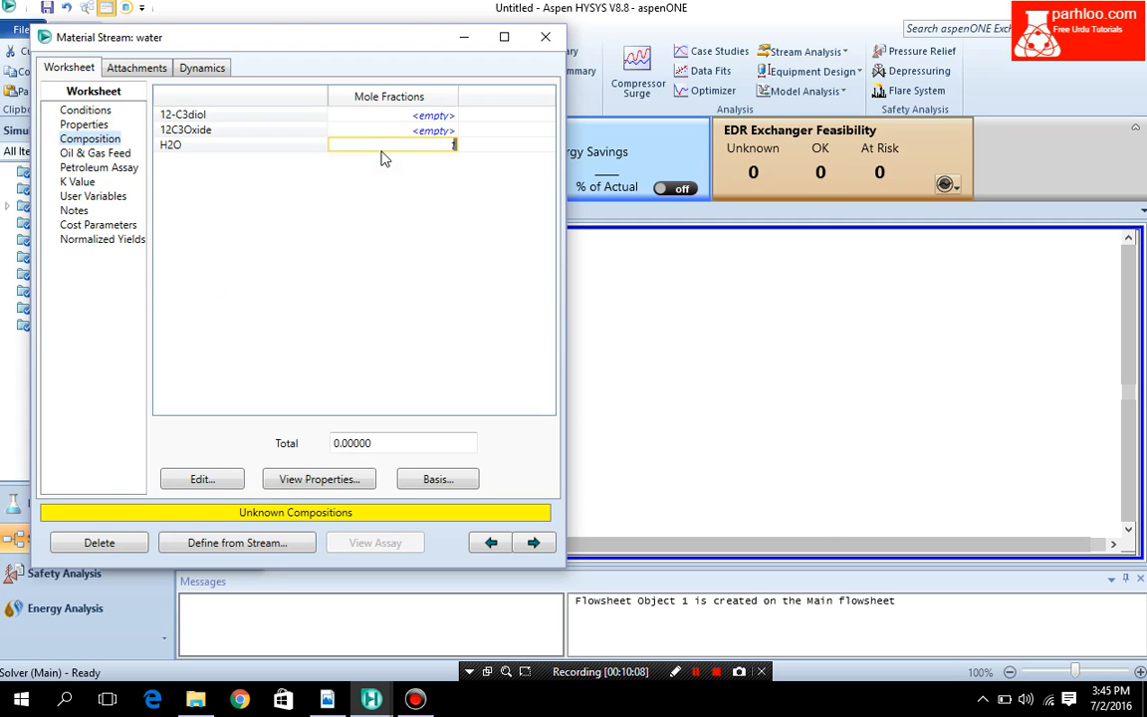
key(Return)
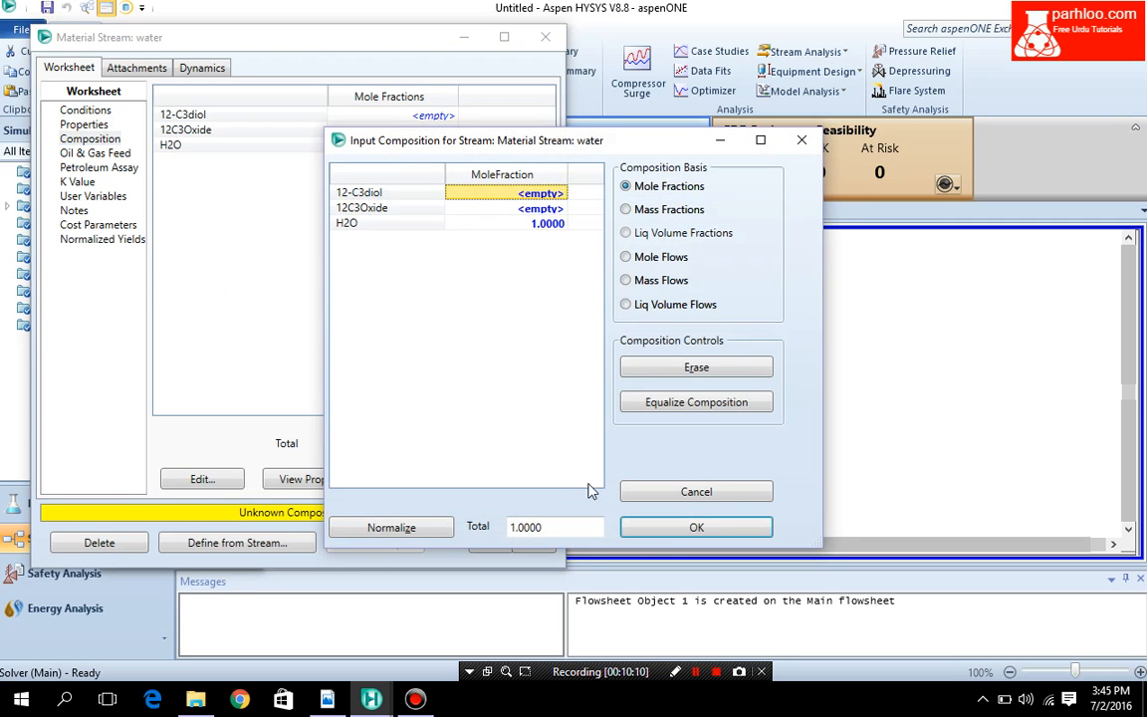
click(655, 533)
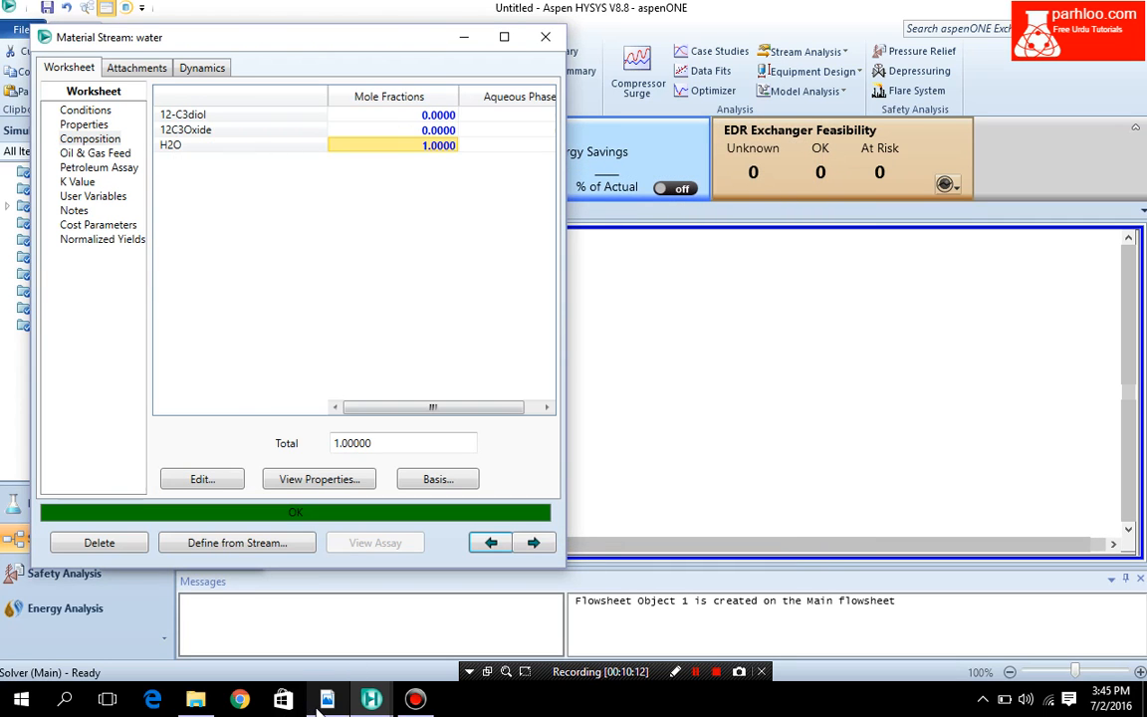
Step: Review the calculated conditions of the water stream and its aqueous phase, and close the stream window
click(321, 705)
click(371, 699)
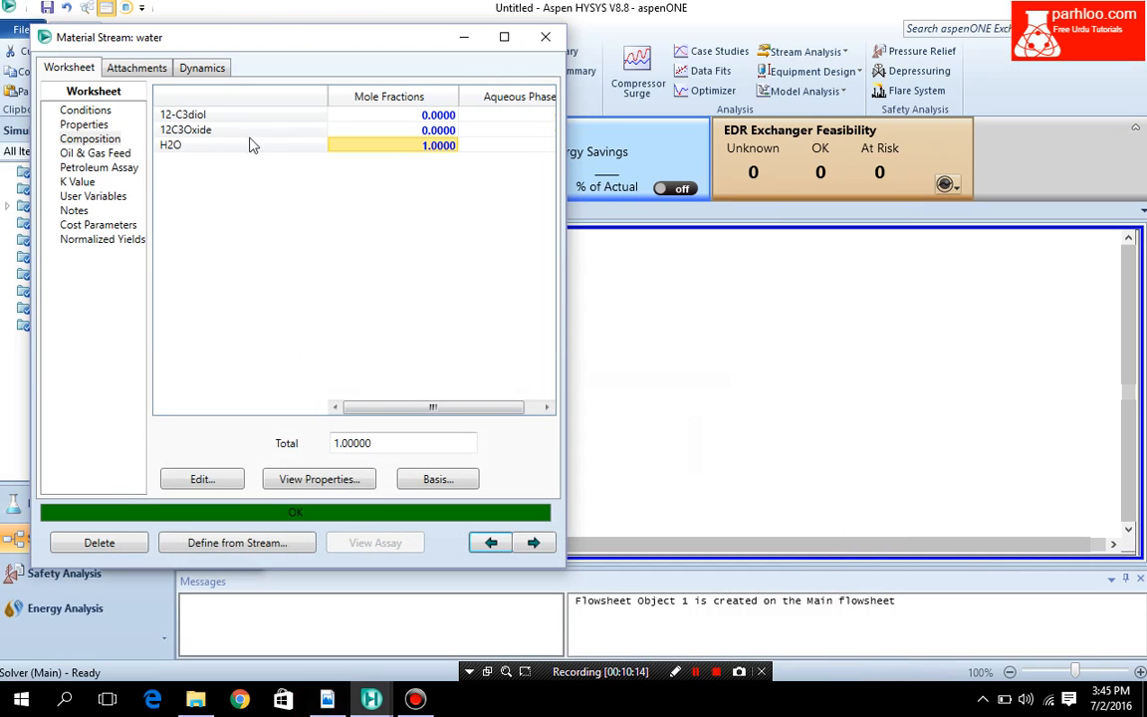
click(100, 110)
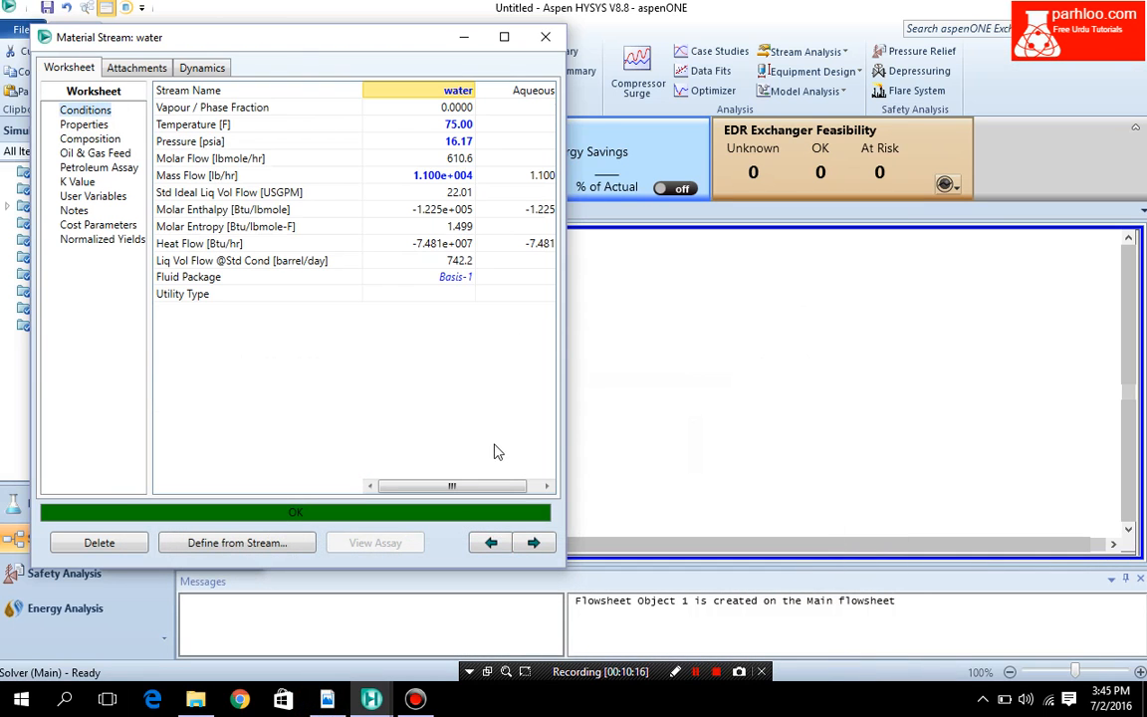
click(518, 108)
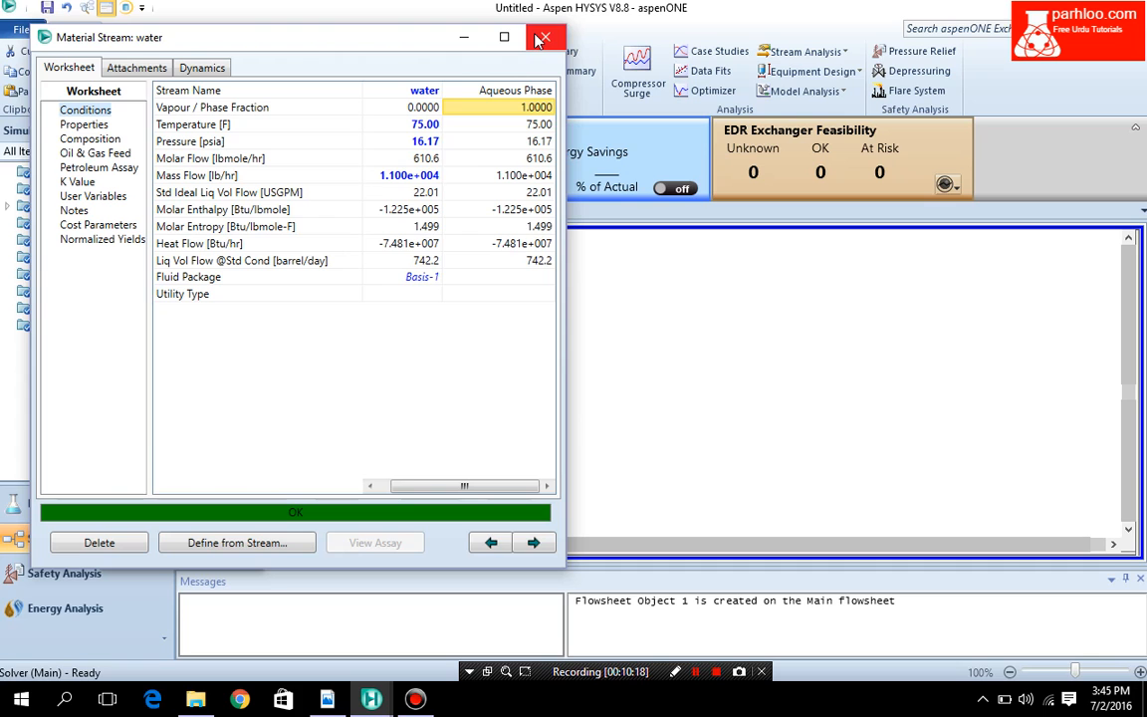
click(537, 38)
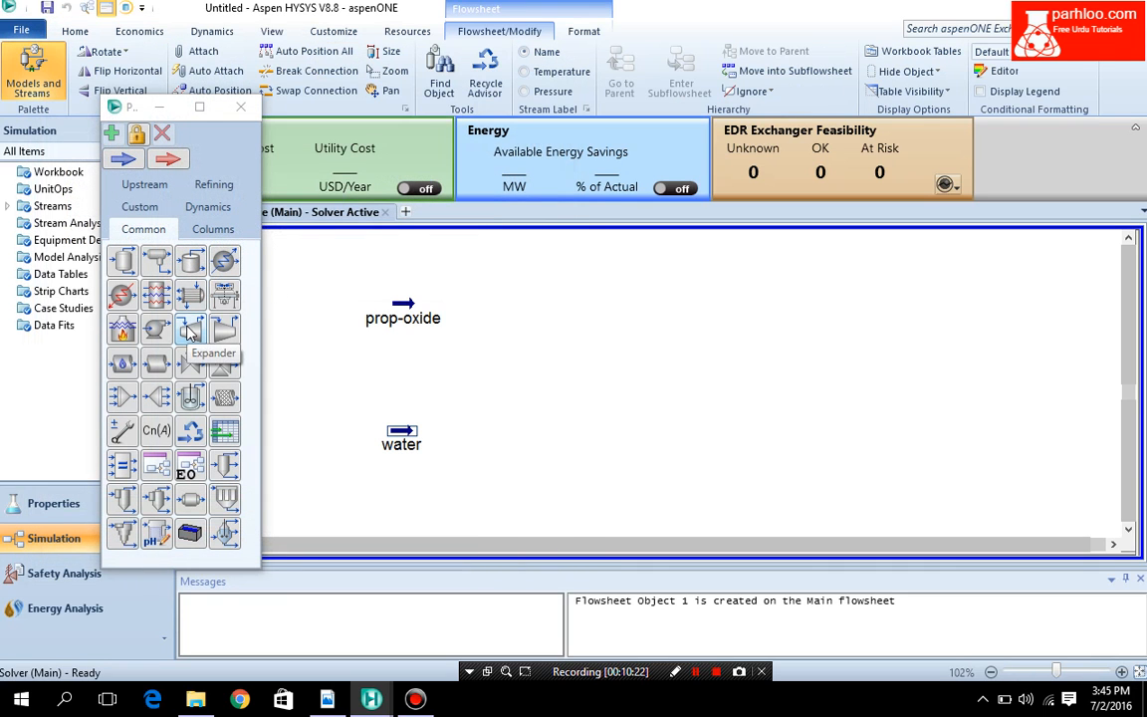
Step: Place a mixer on the flowsheet between and downstream of the prop-oxide and water streams, and open its properties
click(124, 398)
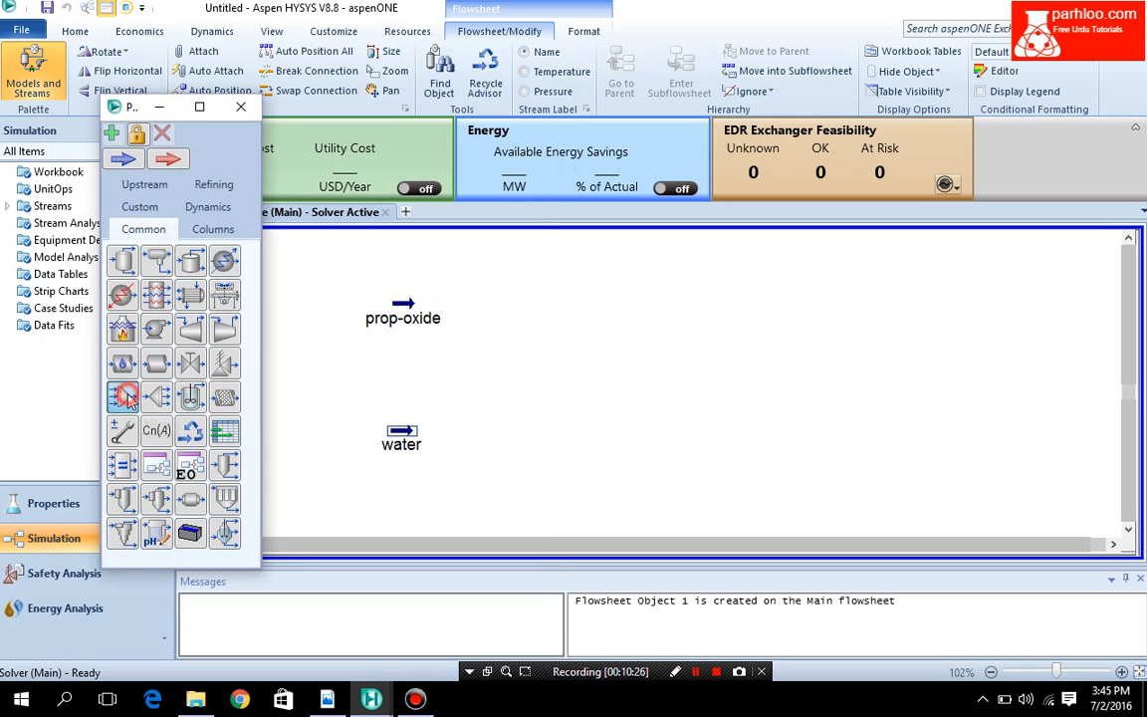
click(508, 408)
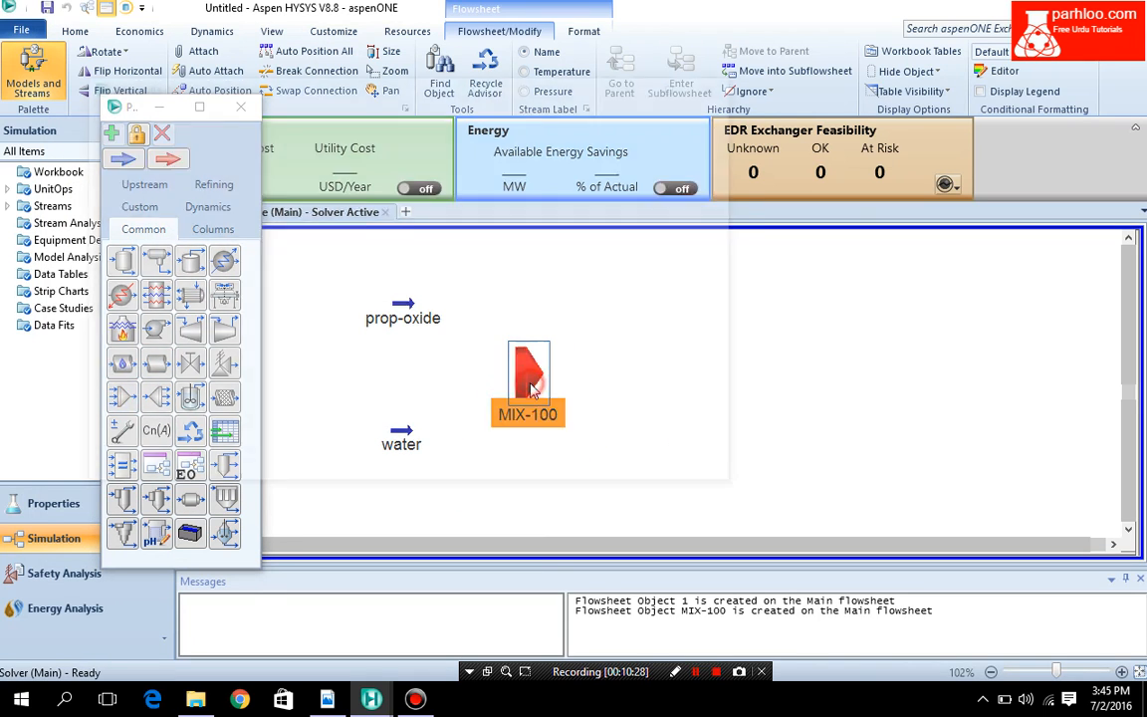
double_click(524, 376)
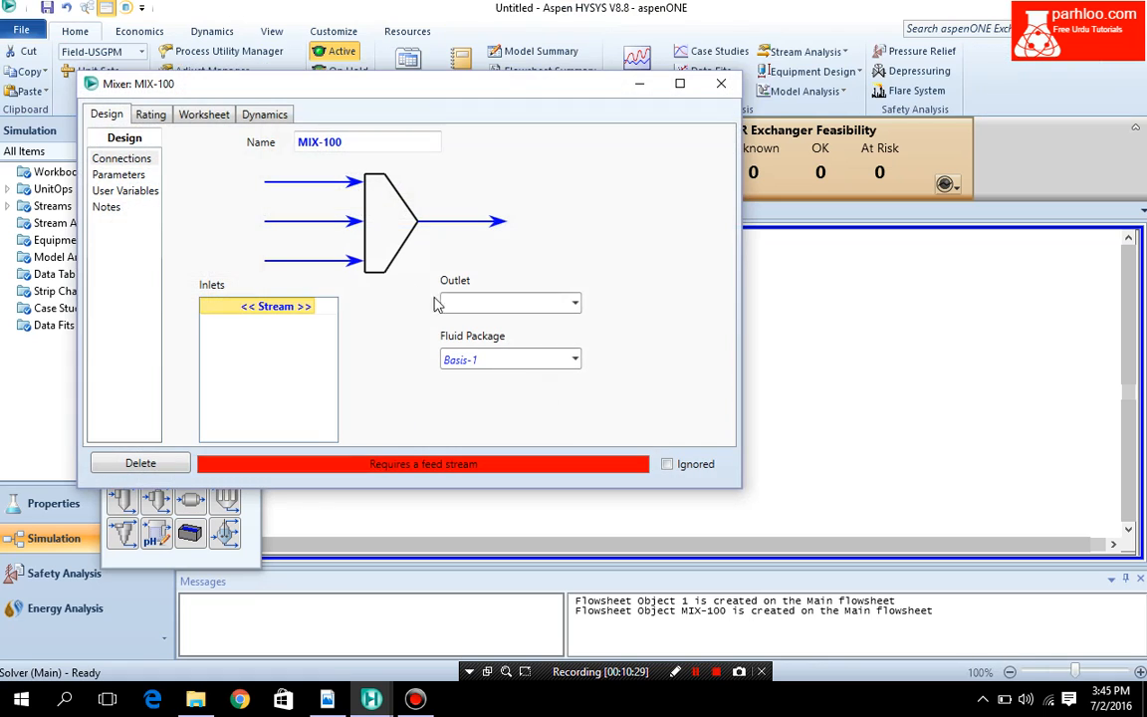
Step: Connect the prop-oxide and water streams as the inlets of the mixer
click(311, 309)
click(309, 306)
click(273, 330)
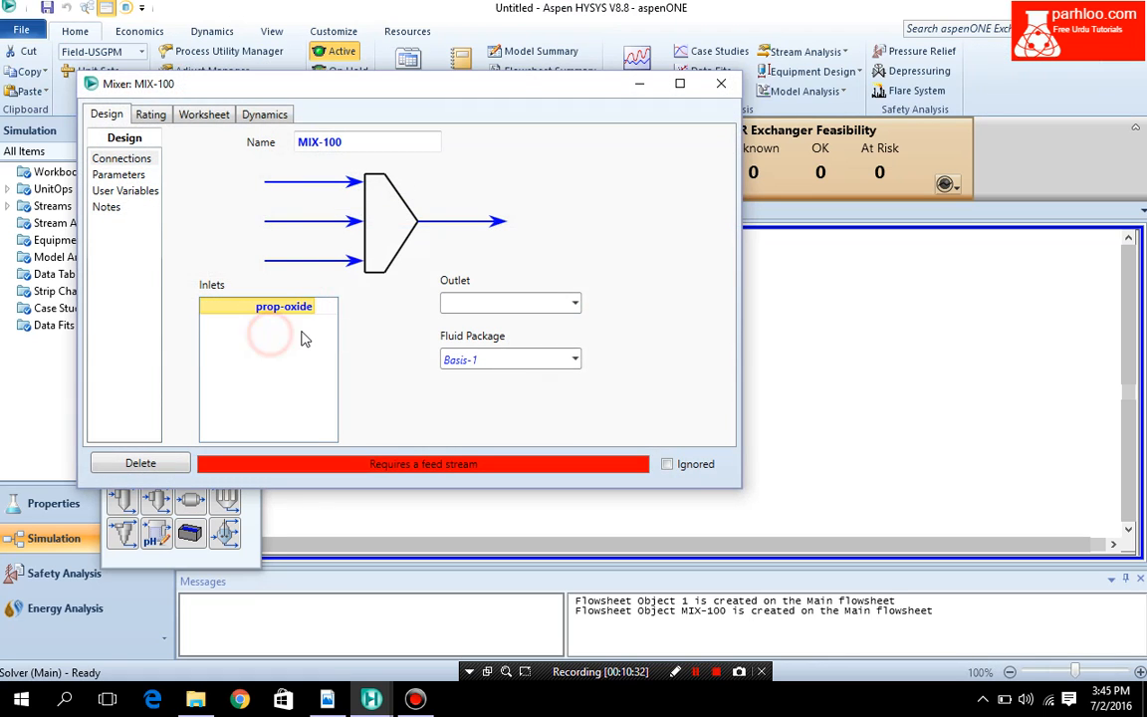
click(308, 327)
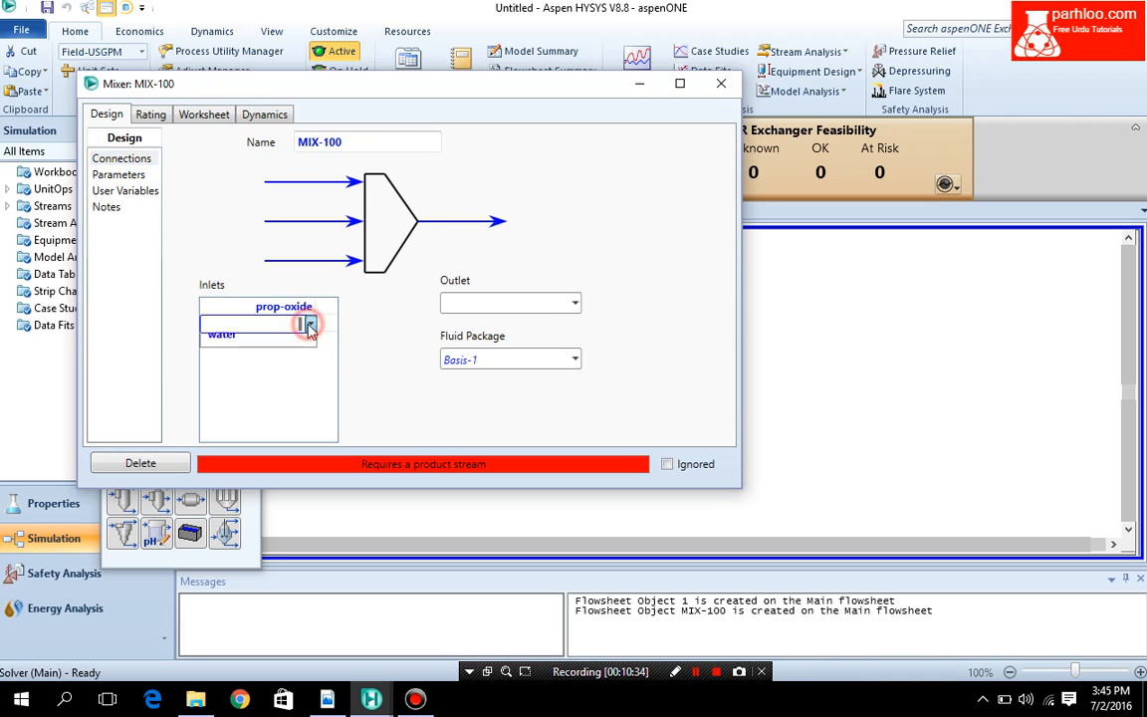
click(289, 346)
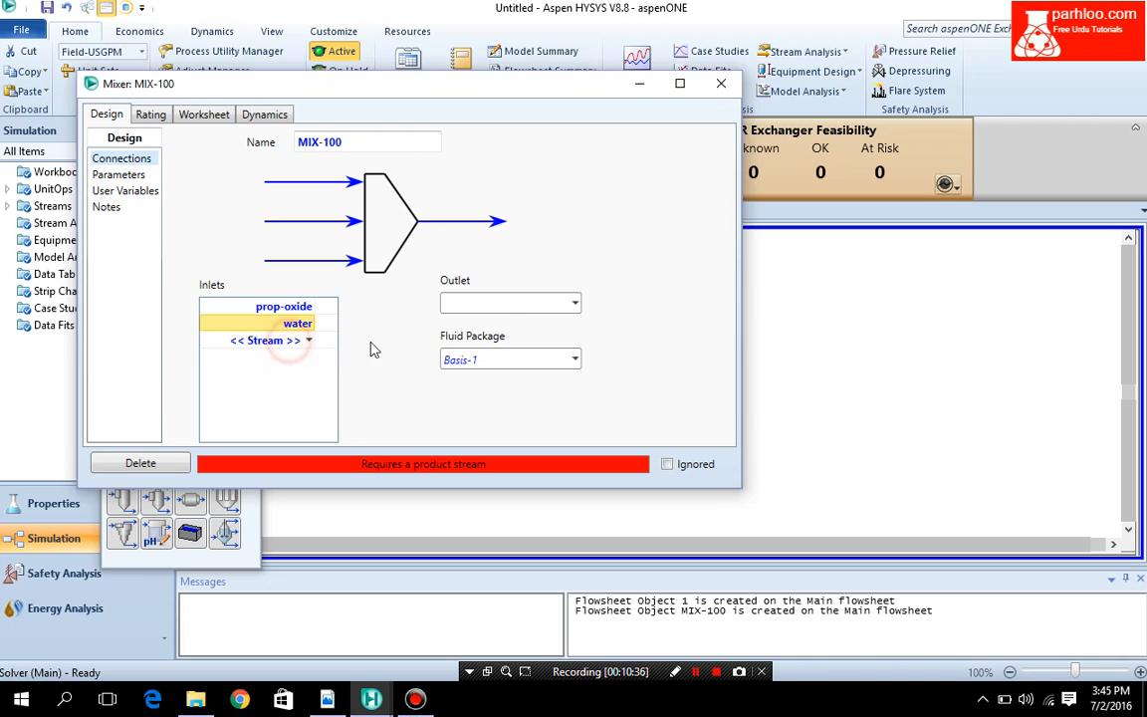
Step: Create an outlet stream named feed for the mixer and close the mixer window
click(495, 303)
text(feed)
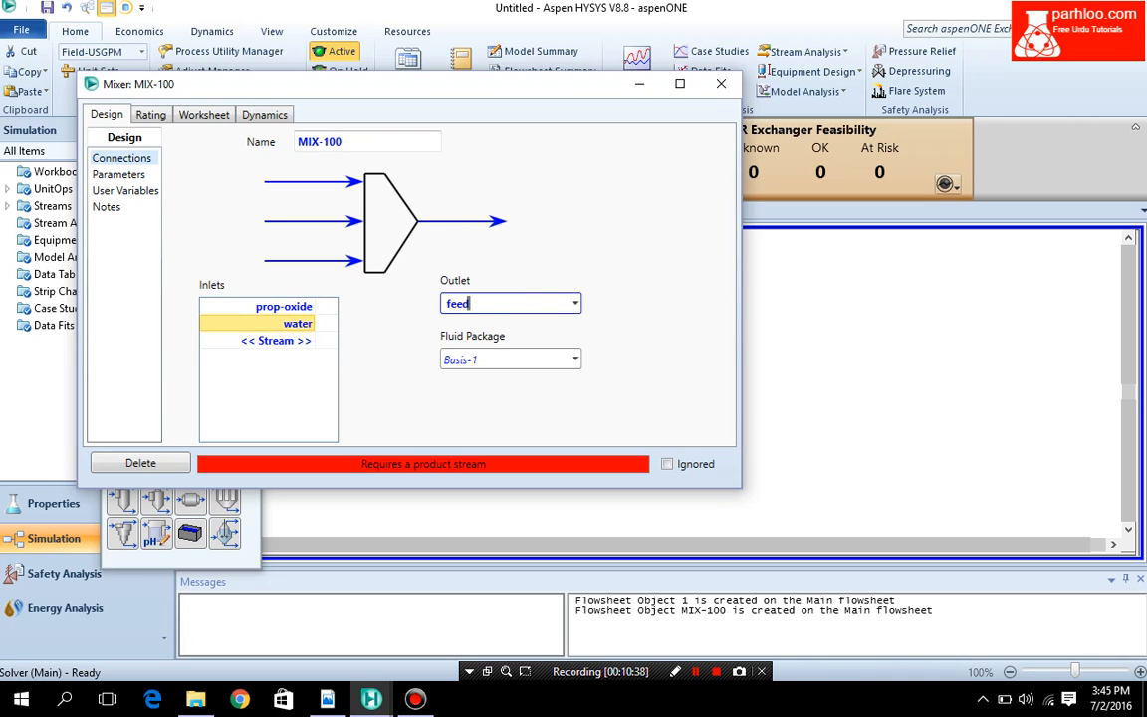
key(Return)
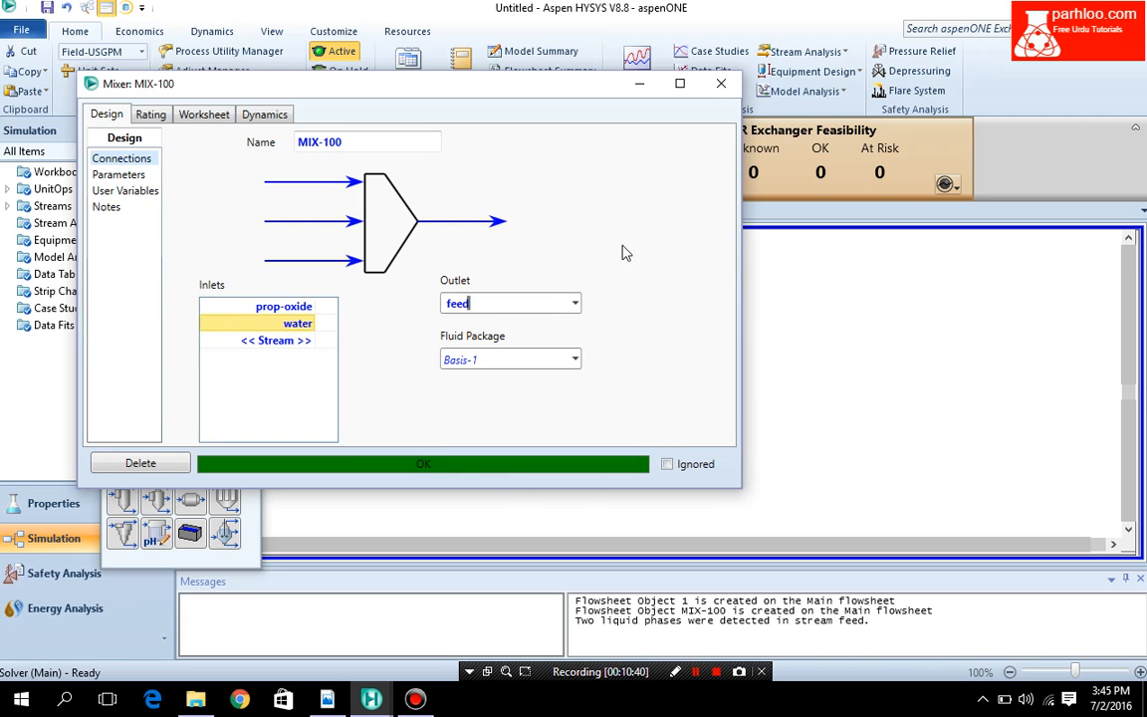
click(722, 84)
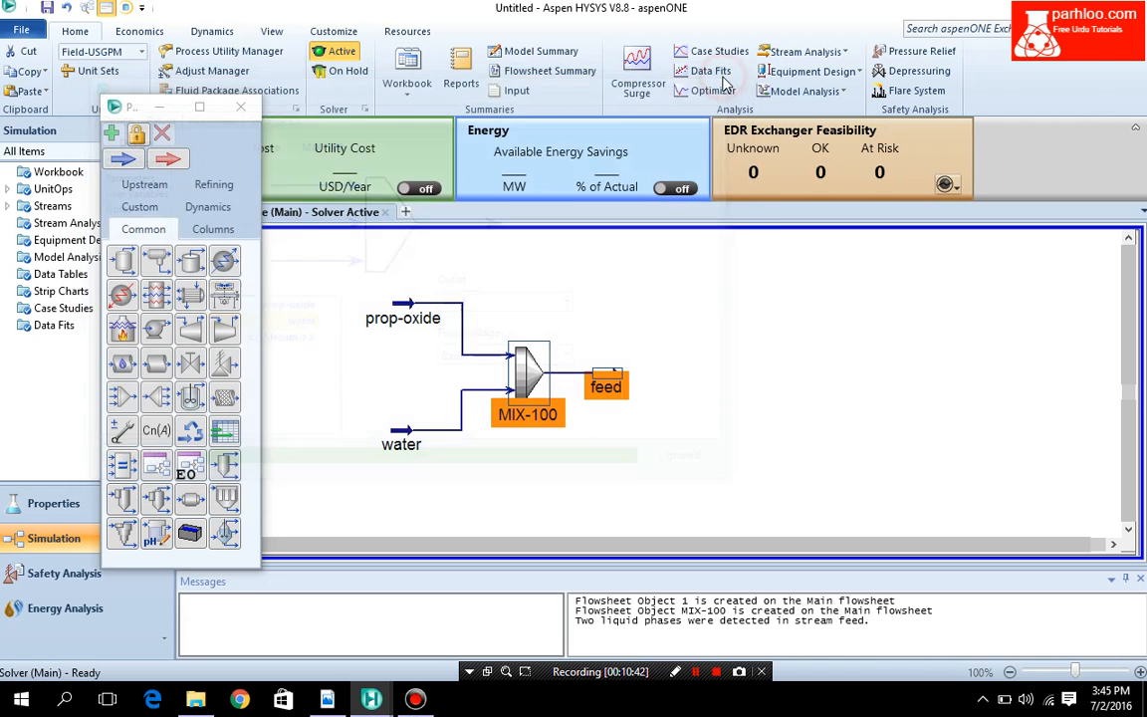
Step: Place a continuous stirred tank reactor downstream of the feed stream and open its properties
click(192, 397)
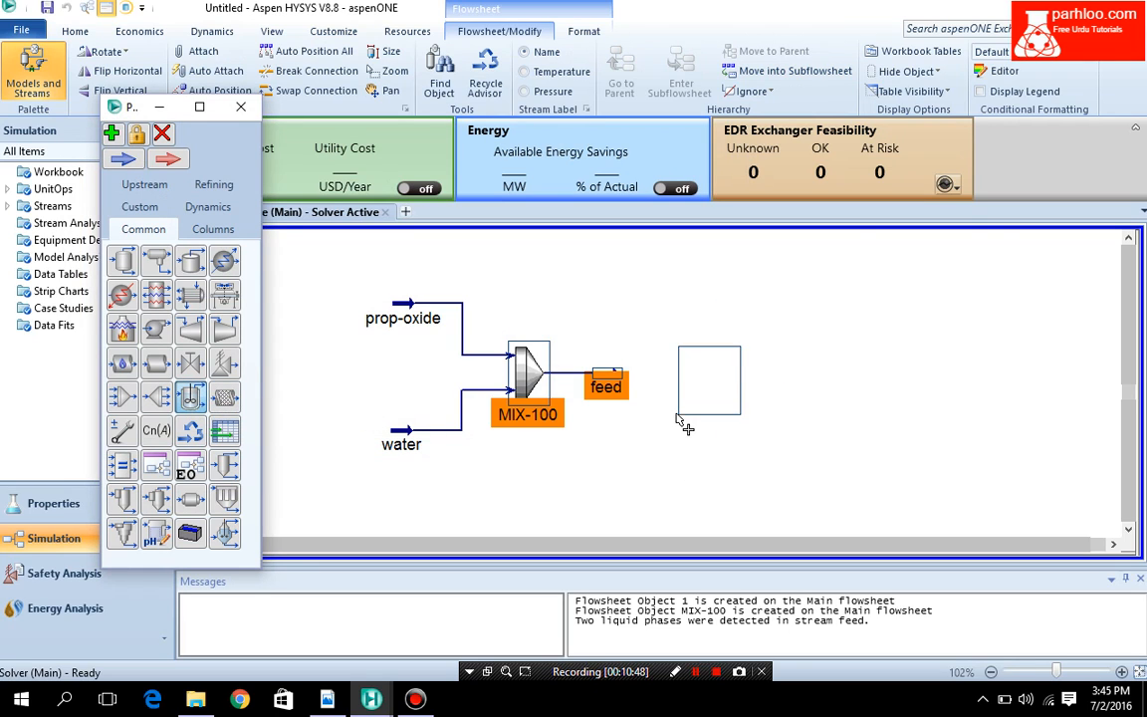
click(683, 416)
double_click(705, 398)
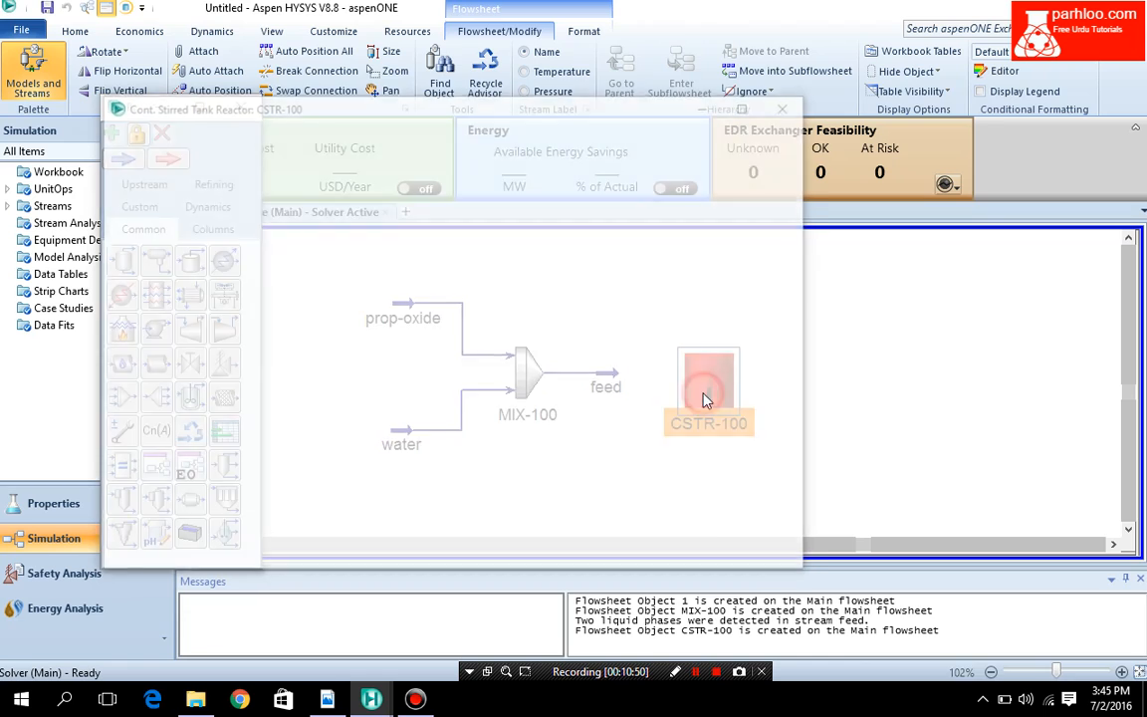
Step: Connect the feed stream as the reactor's inlet, and create a vapour outlet named vap and a liquid outlet named liq
click(341, 244)
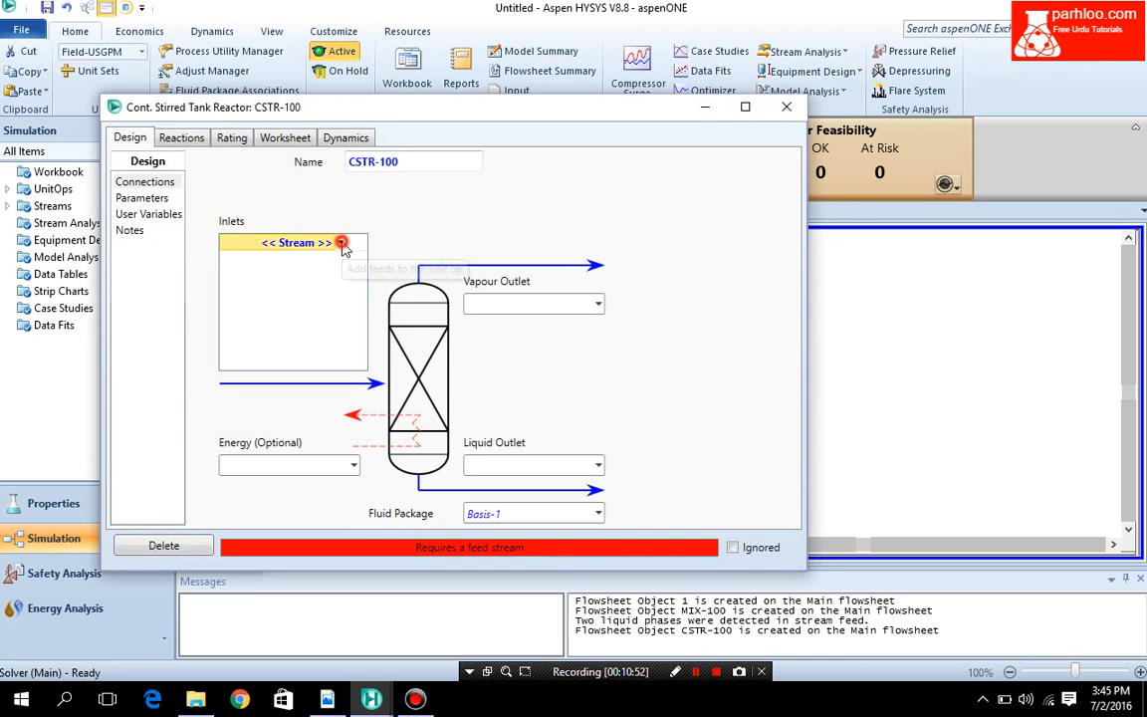
click(335, 243)
click(308, 269)
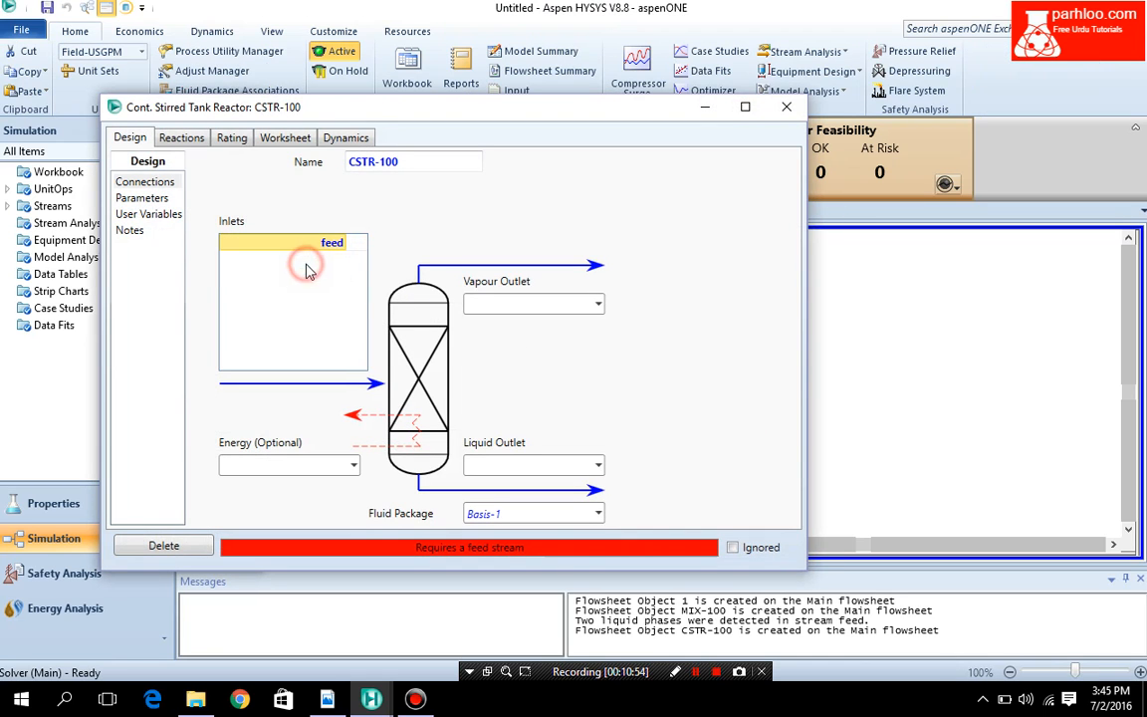
click(546, 307)
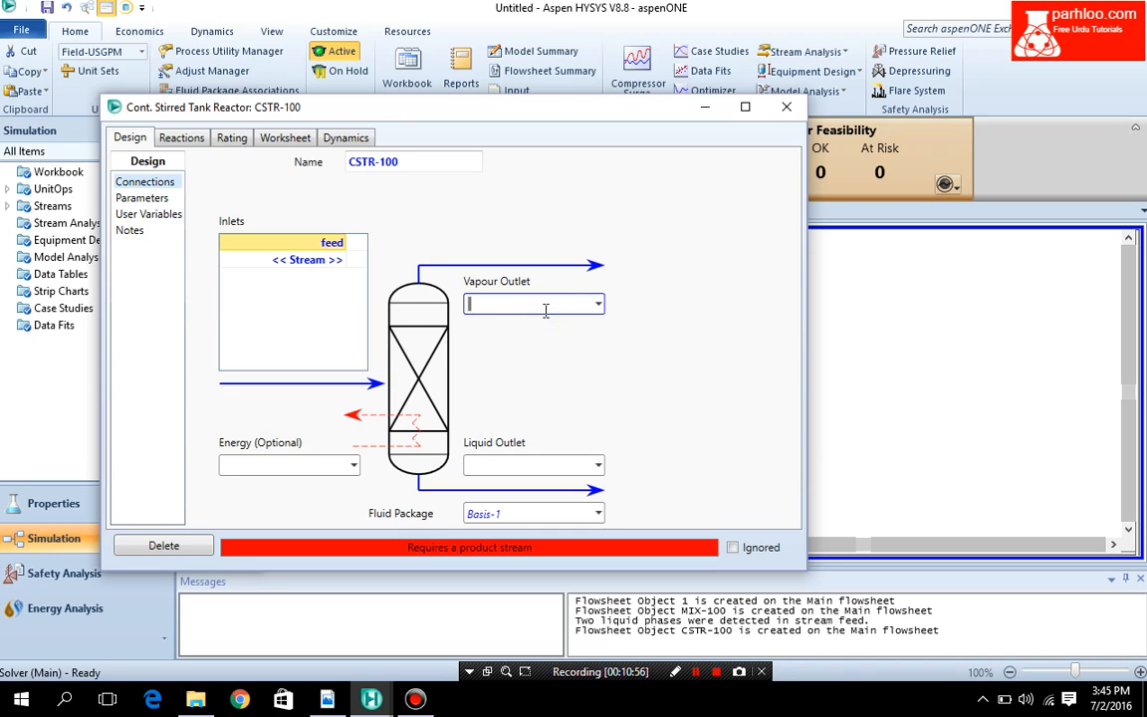
text(vap)
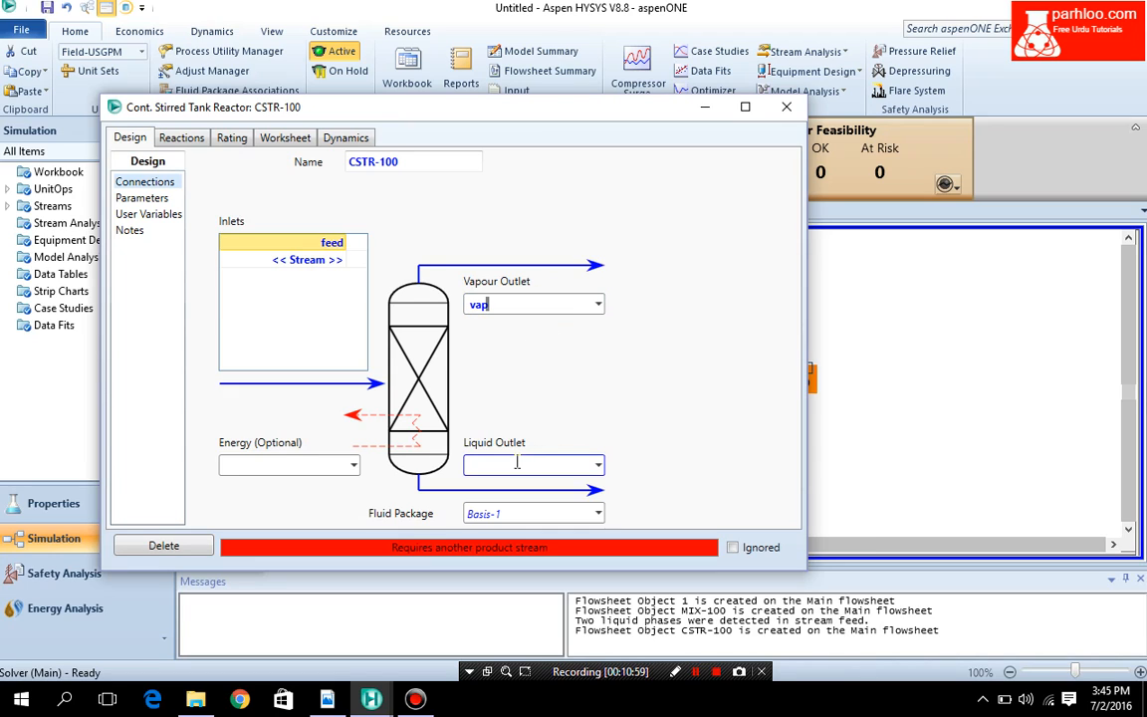
click(517, 462)
text(liq)
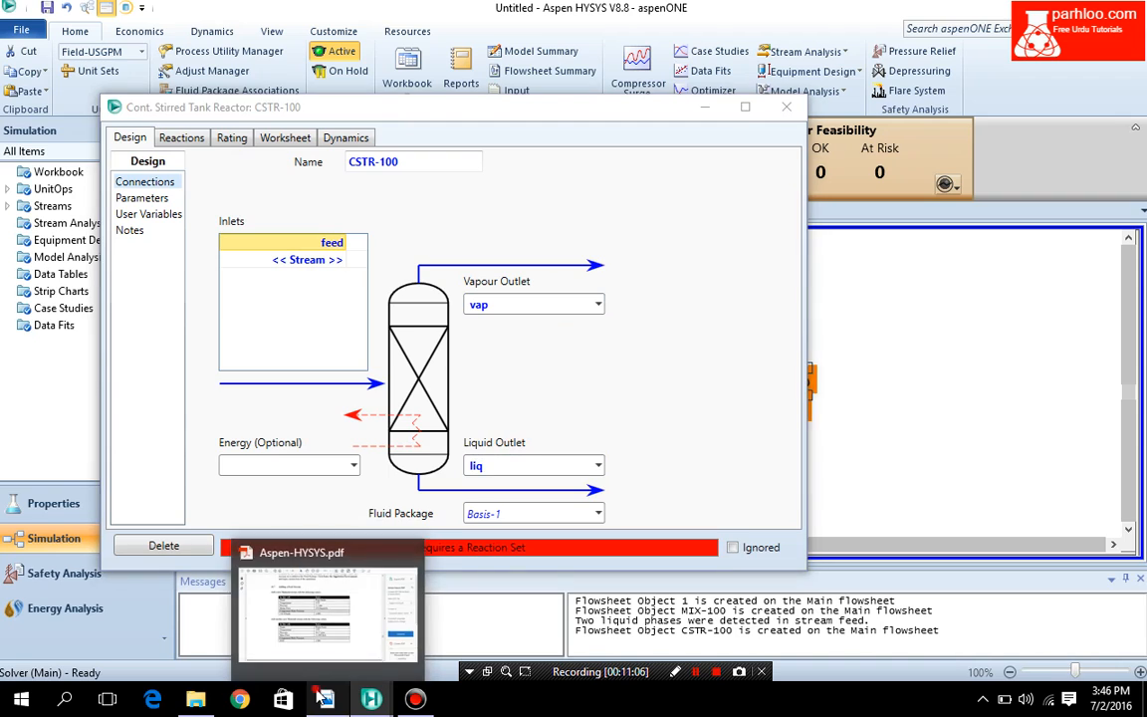
Step: Check the reactor connections in the Aspen-HYSYS.pdf guide, and attach an energy stream named coolent to the reactor in Aspen HYSYS
click(298, 597)
scroll(144, 405, down, 5)
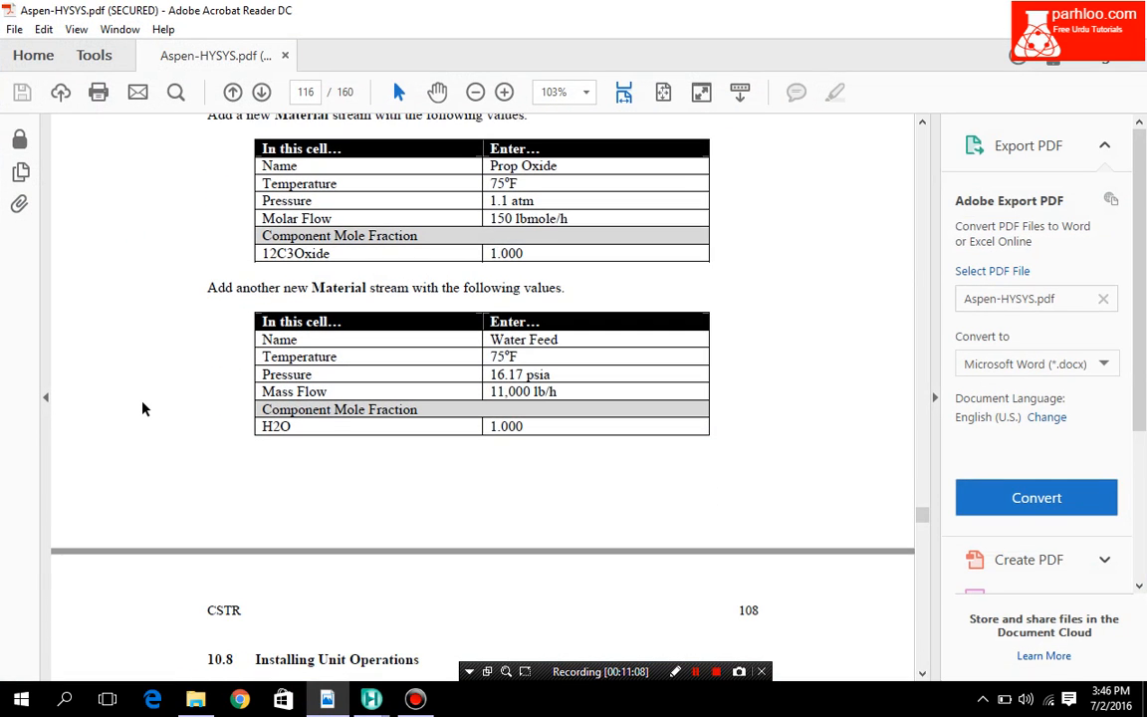
scroll(142, 408, down, 14)
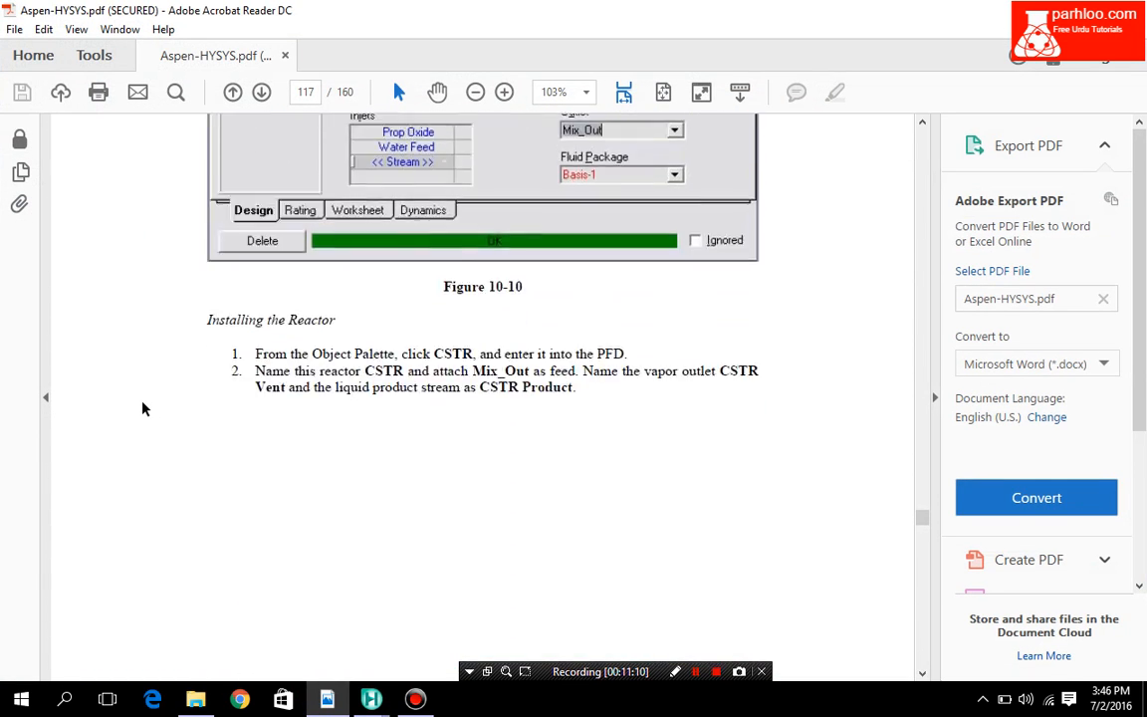
scroll(142, 408, down, 11)
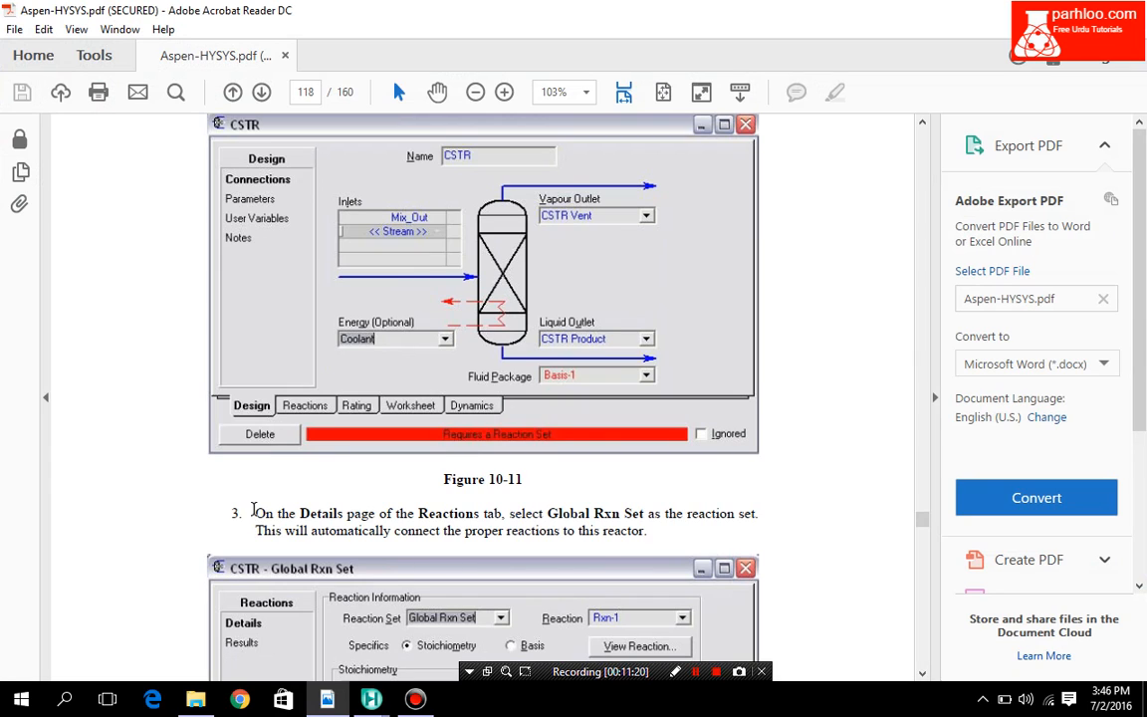
click(371, 699)
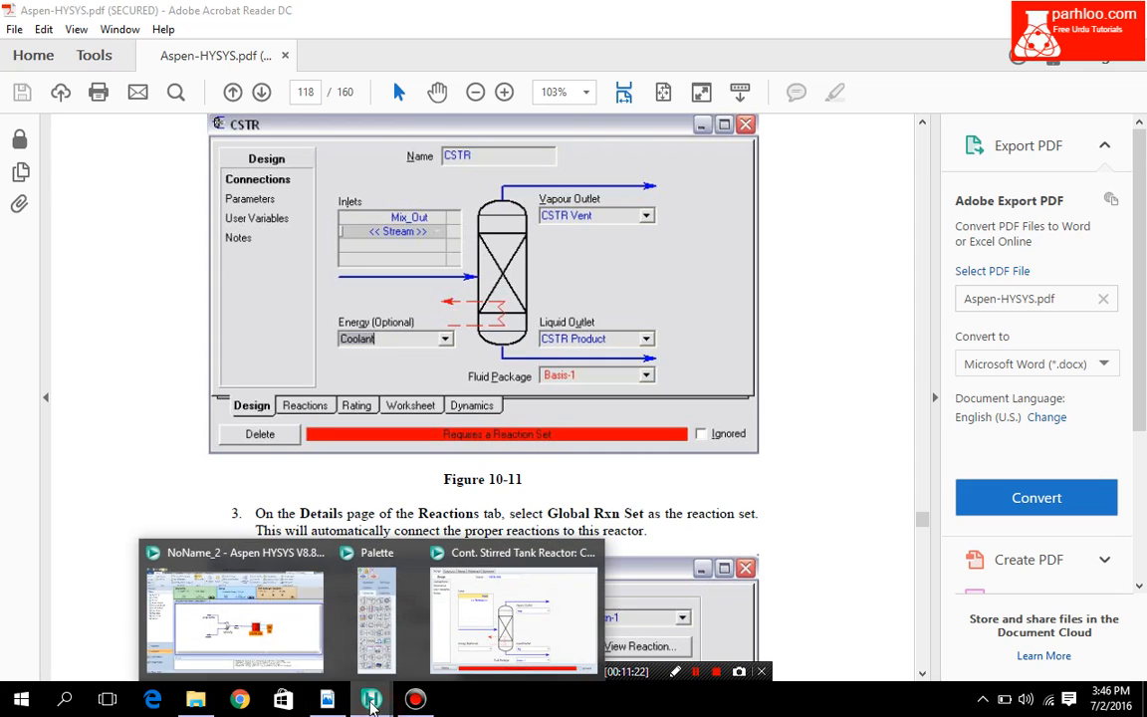
click(296, 637)
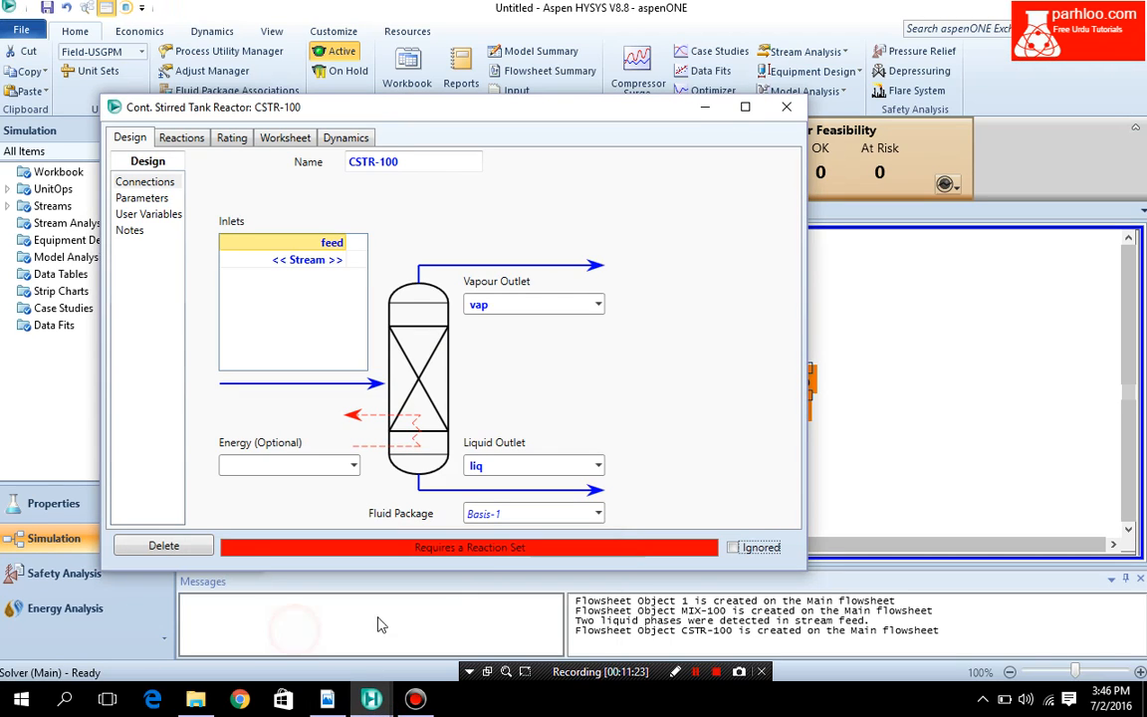
click(285, 465)
text(c)
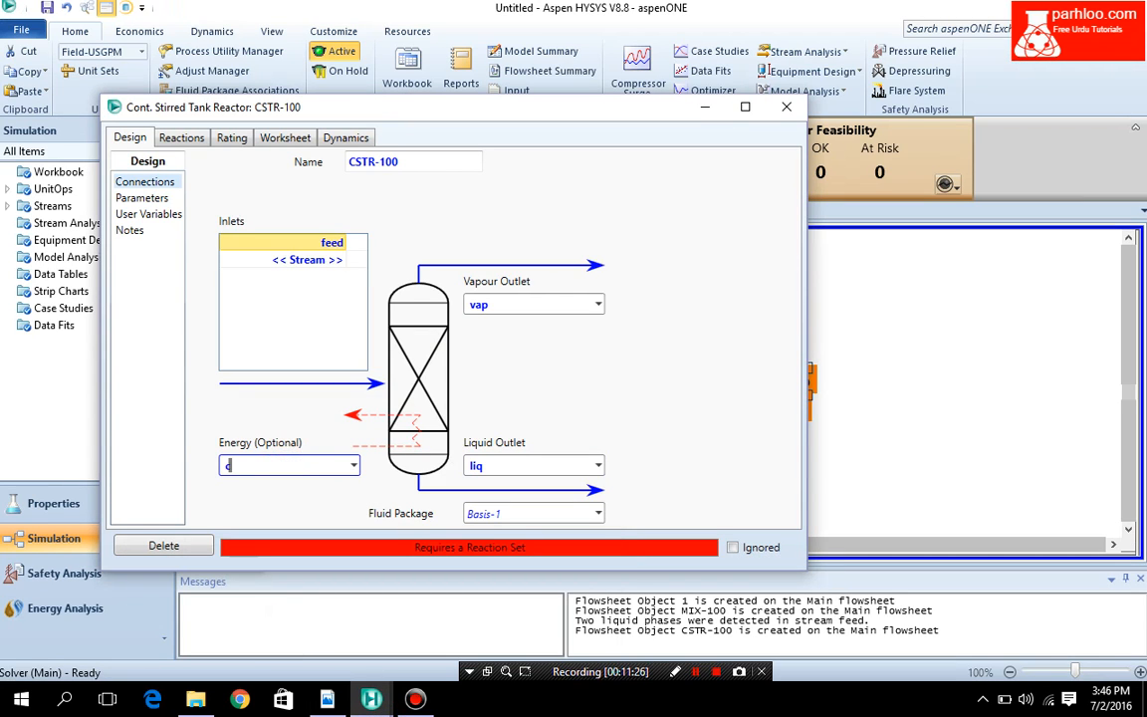
text(oolent)
Step: Assign the reaction set Set-1 to the reactor
click(162, 135)
click(304, 183)
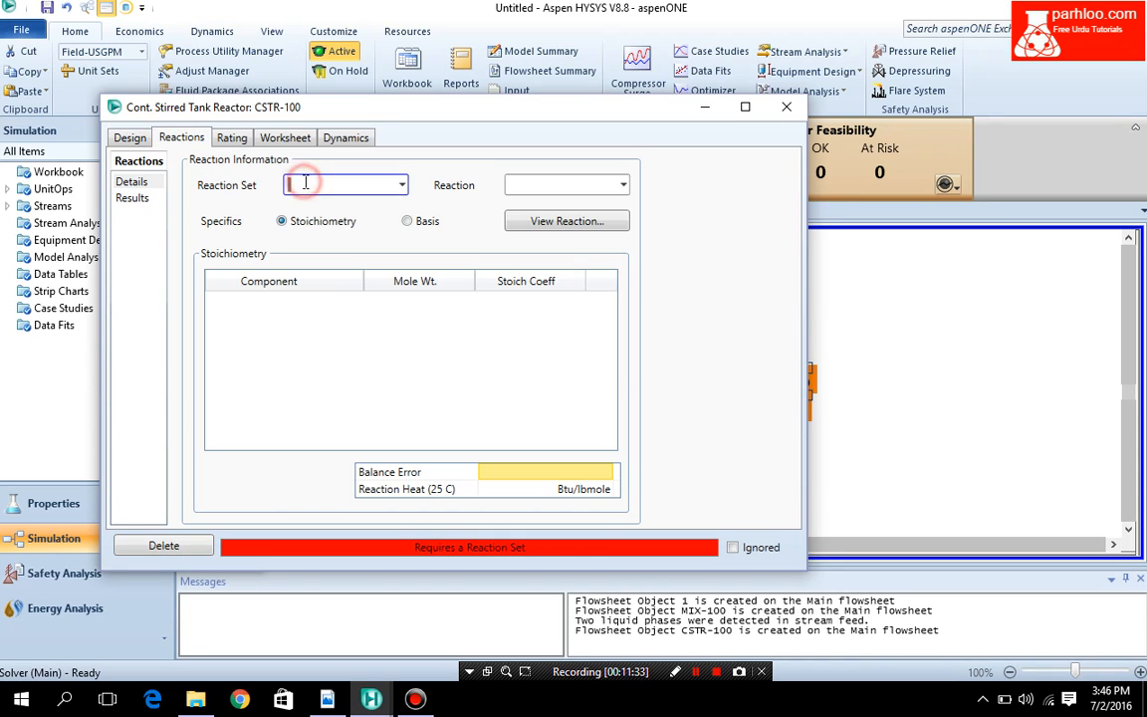
click(403, 189)
click(370, 211)
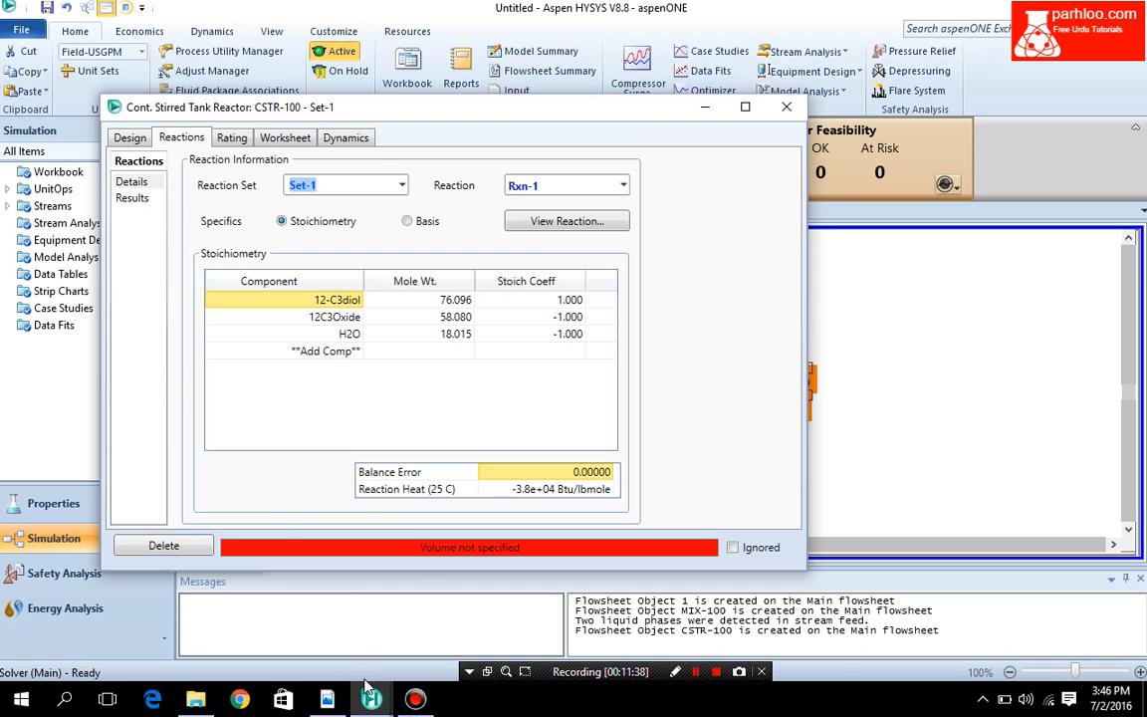
Step: Read the reaction set and vessel parameter instructions in the Aspen-HYSYS.pdf guide and return to the reactor in Aspen HYSYS
mouse_move(368, 692)
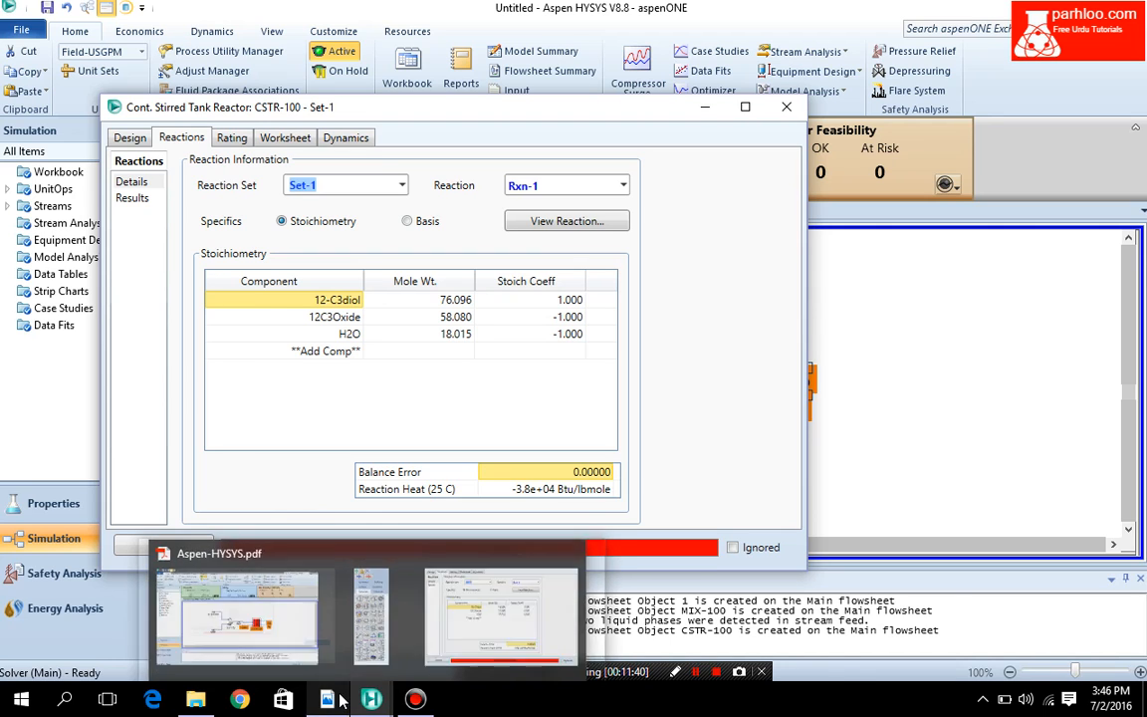
click(327, 700)
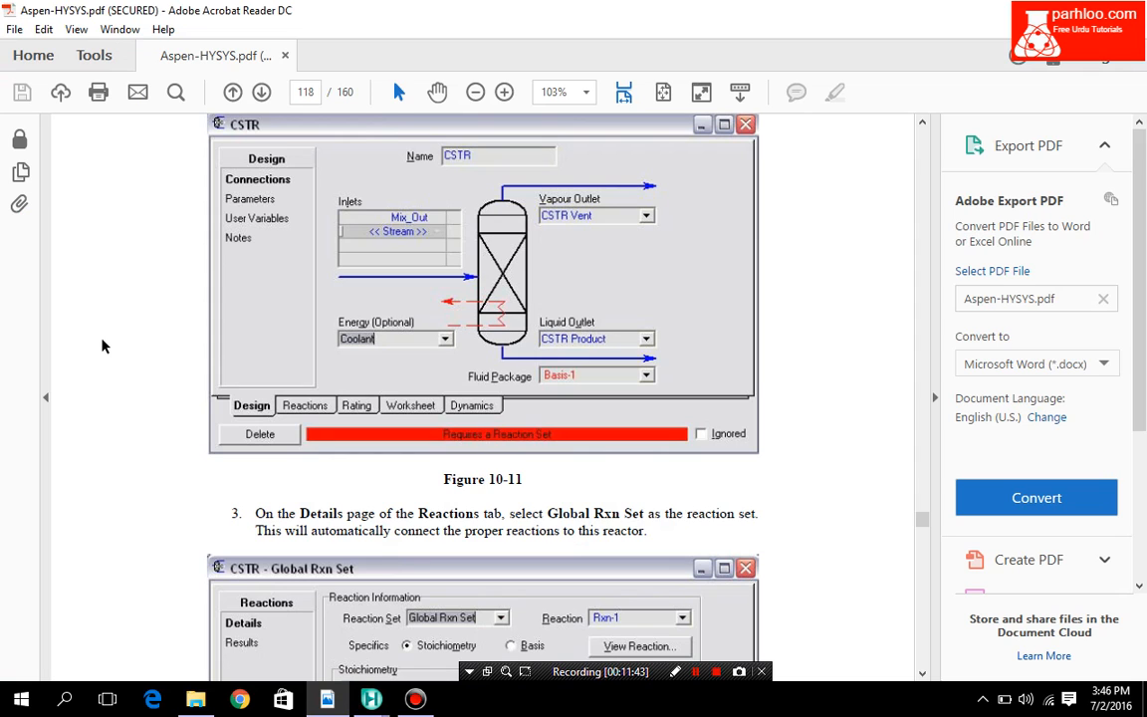
scroll(103, 345, down, 1)
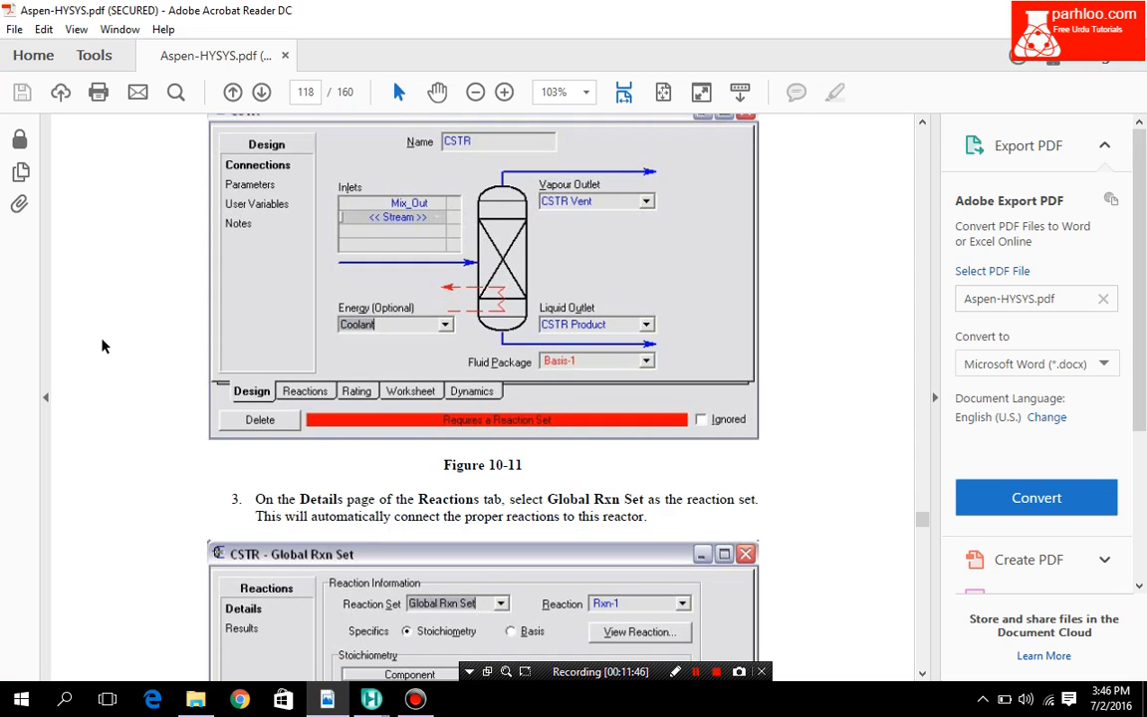
scroll(103, 346, down, 10)
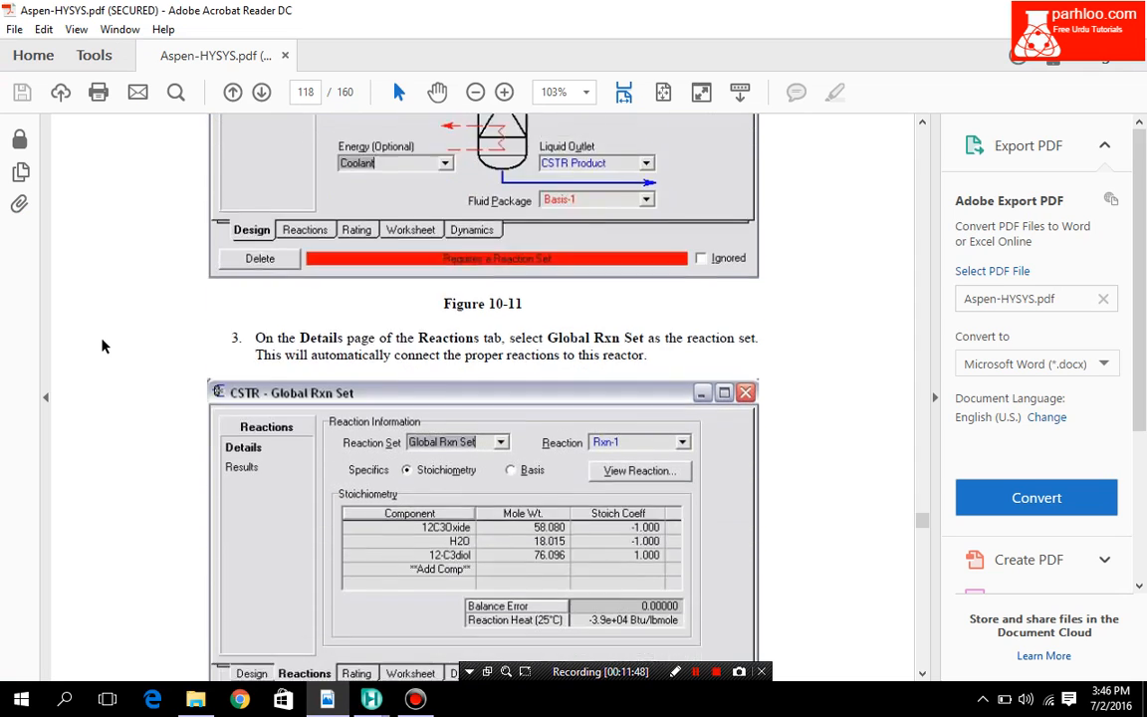
scroll(103, 346, down, 3)
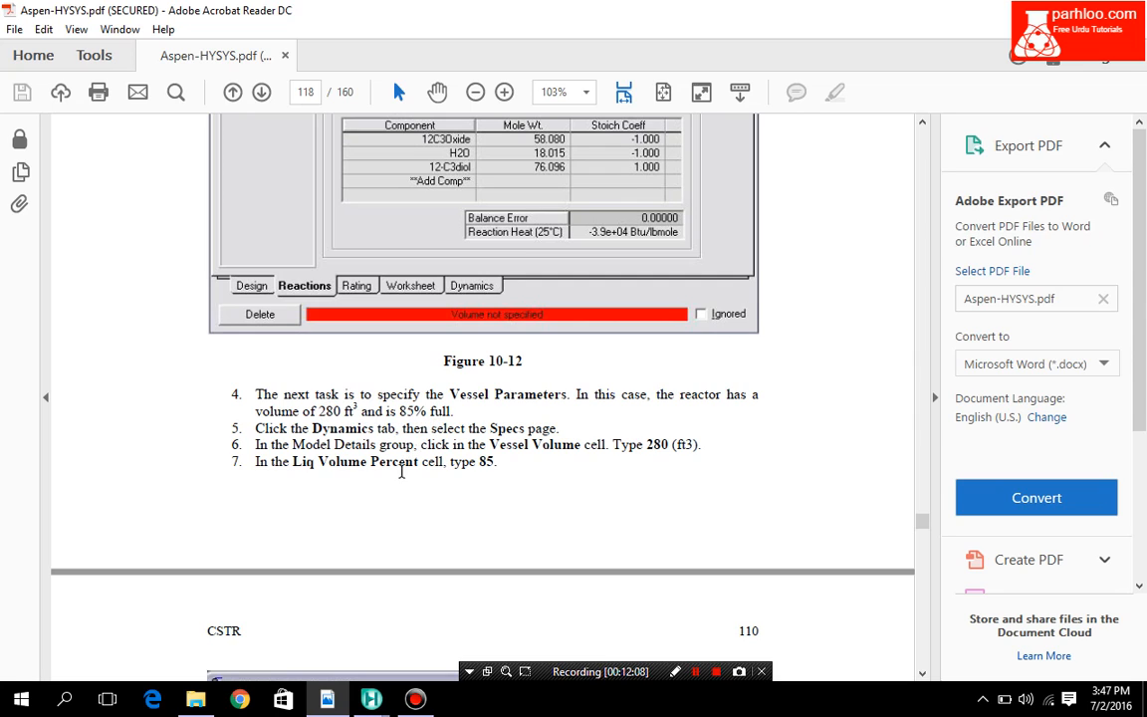
mouse_move(370, 699)
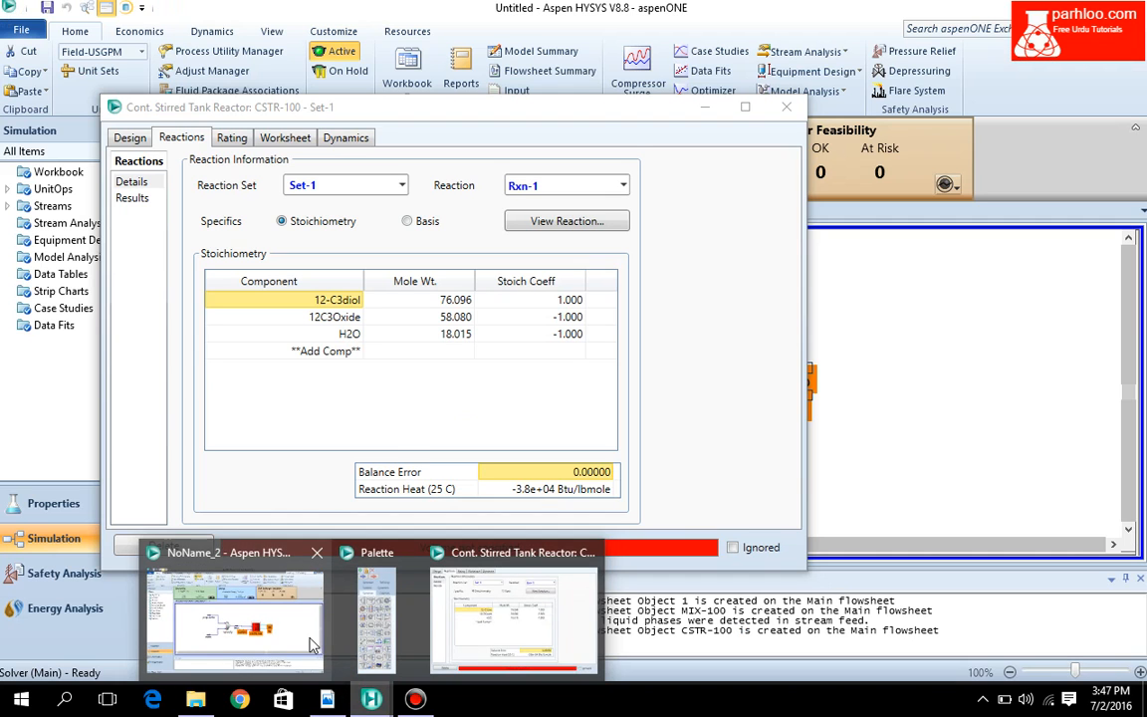
click(309, 641)
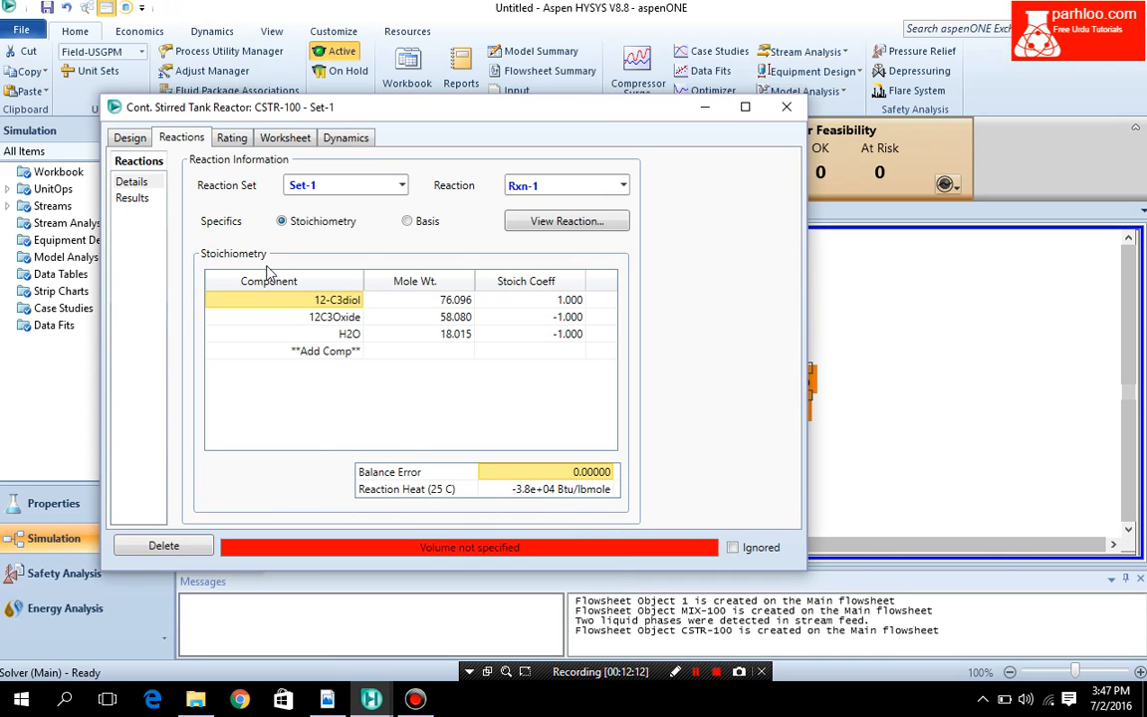
Step: Set the reactor's volume to 280 ft3 in its design parameters, rechecking the value in the PDF guide
click(232, 137)
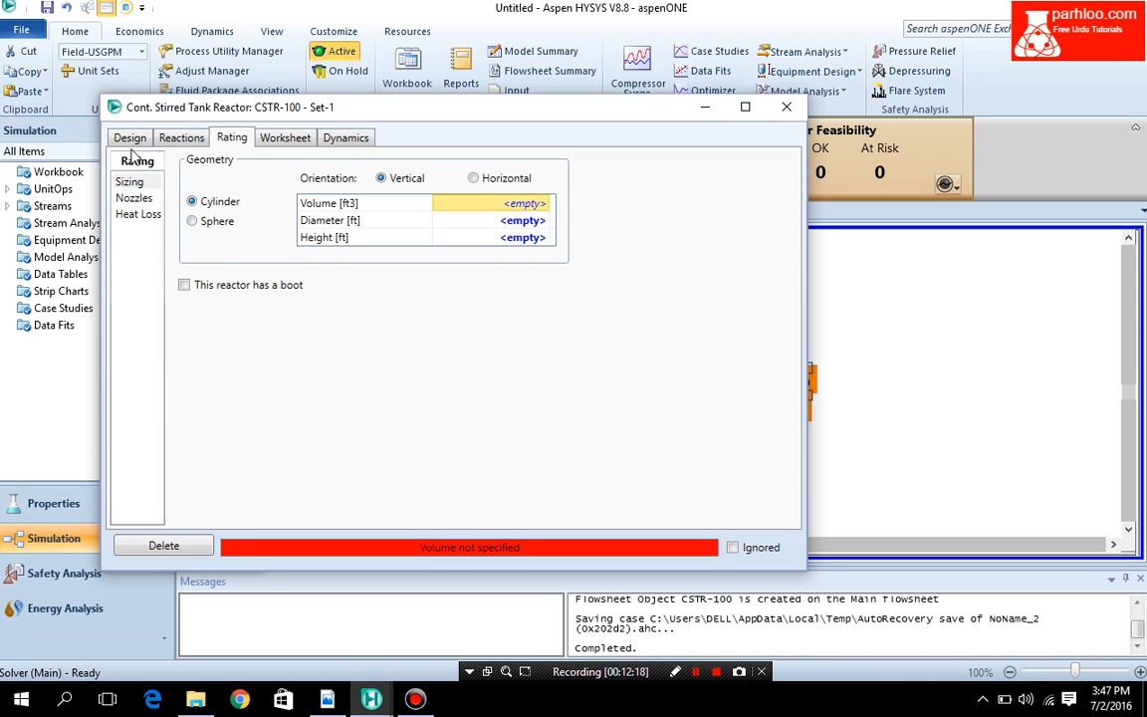
click(129, 138)
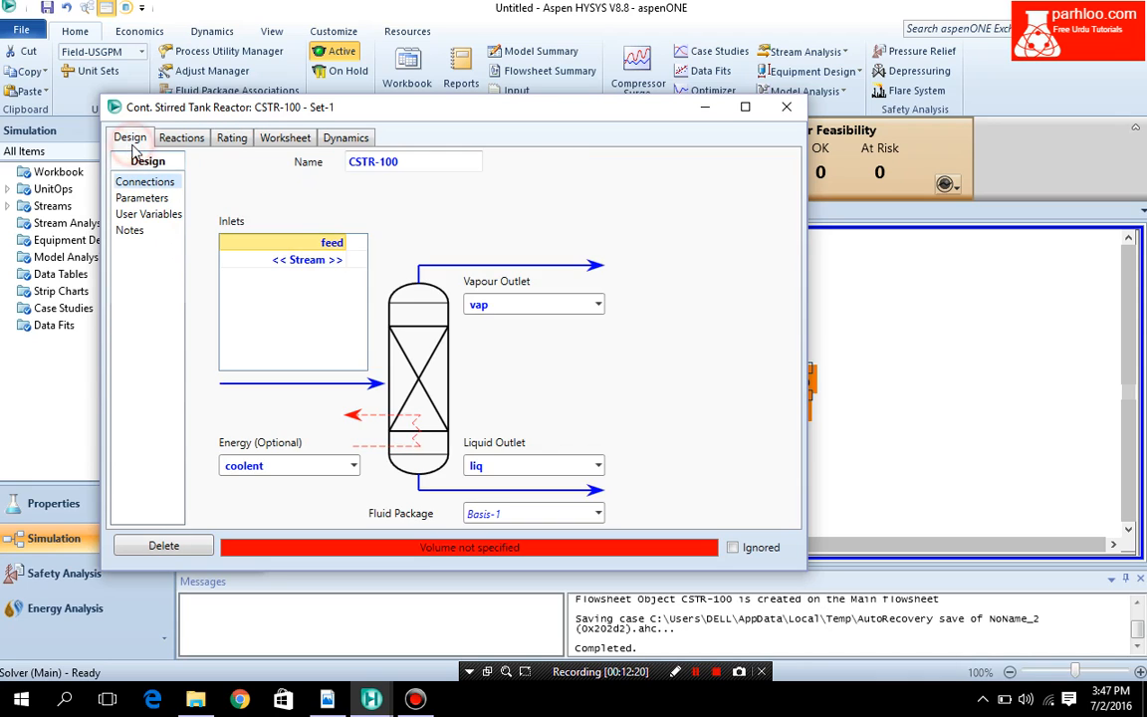
click(137, 200)
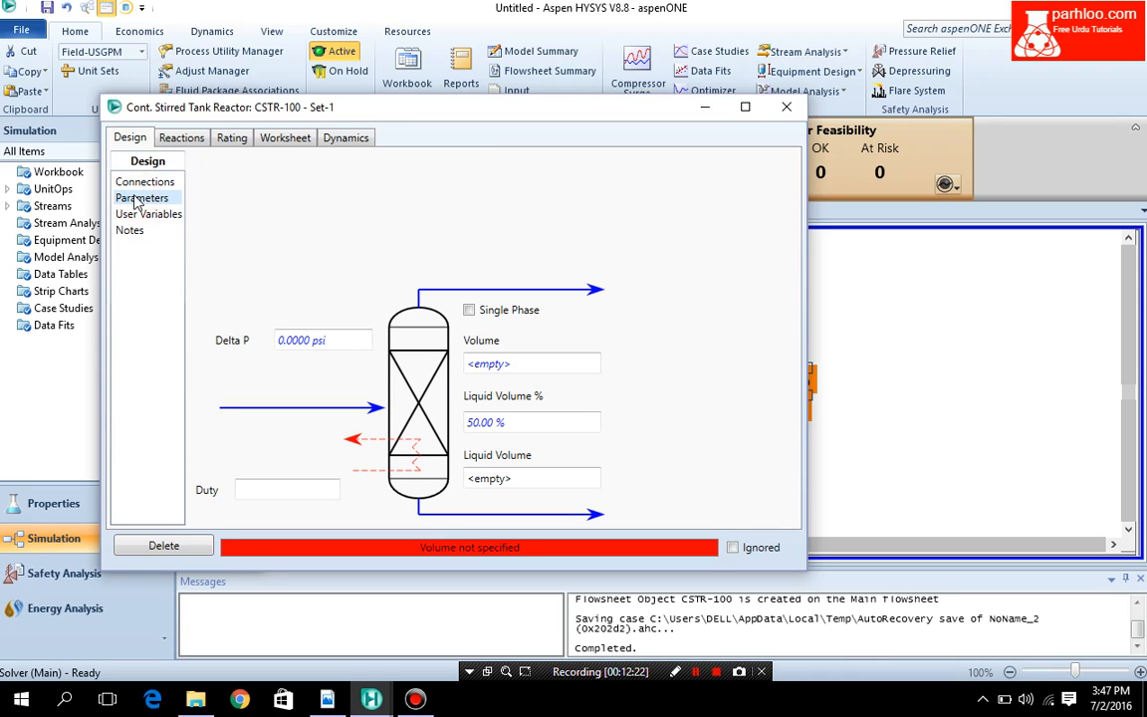
click(538, 365)
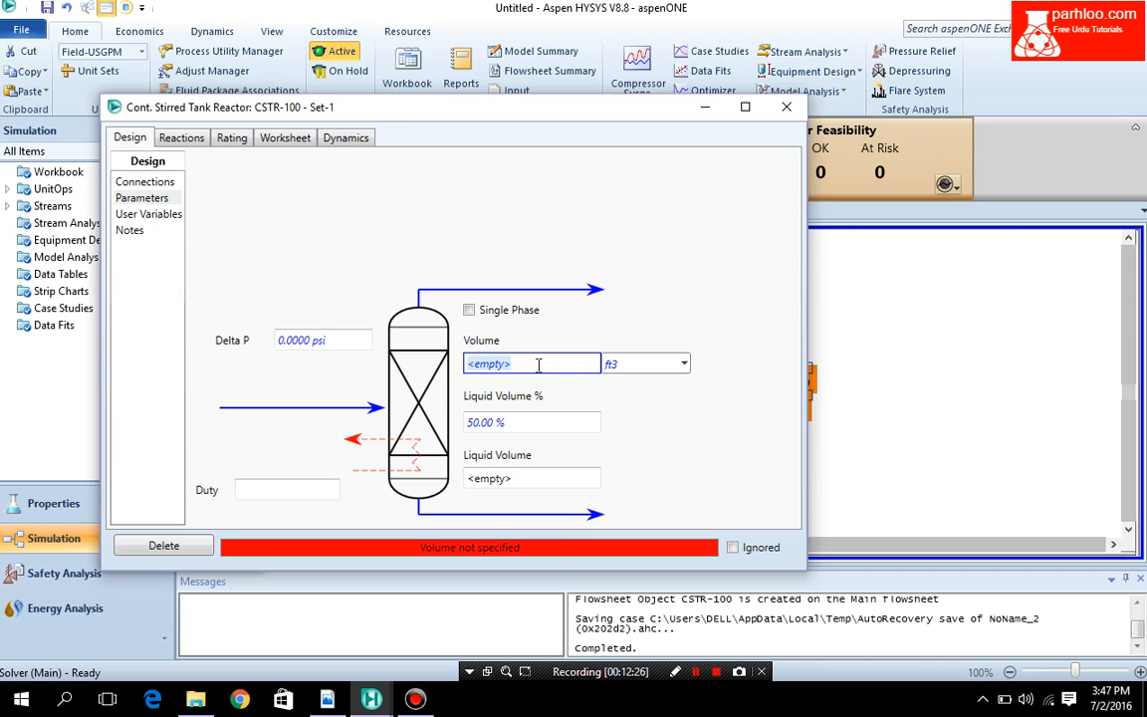
click(327, 700)
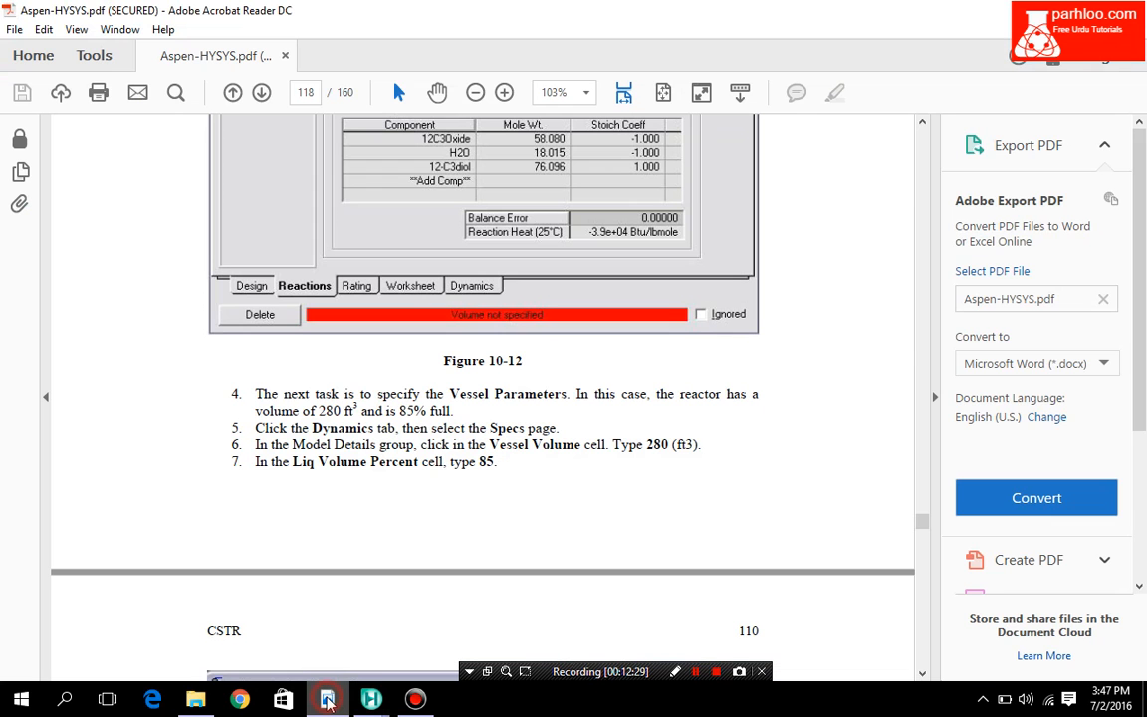
click(326, 700)
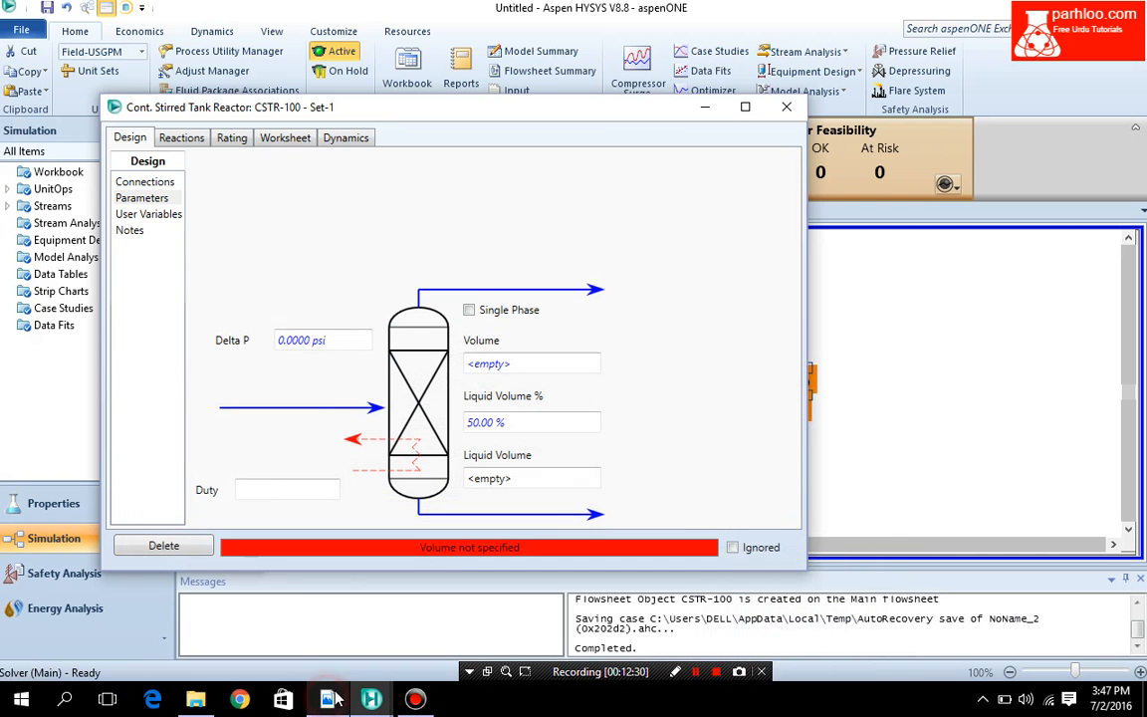
click(488, 364)
text(280)
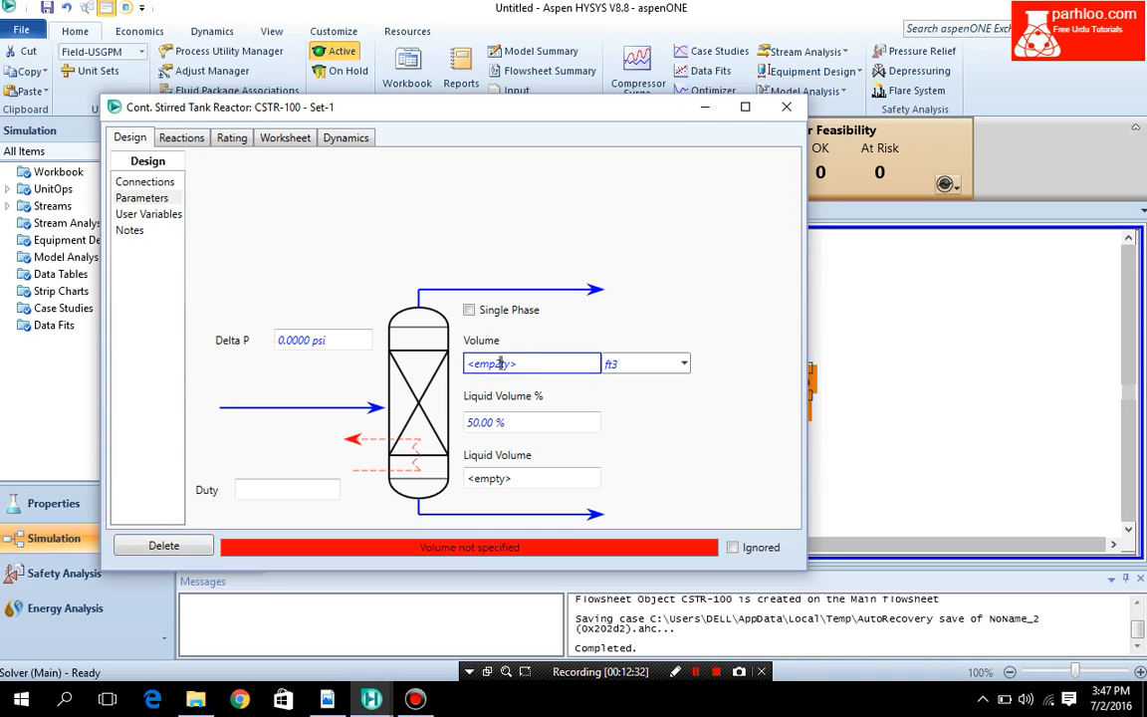
key(BackSpace)
click(531, 367)
key(BackSpace)
key(BackSpace)
key(BackSpace)
key(BackSpace)
key(BackSpace)
key(BackSpace)
key(BackSpace)
key(BackSpace)
text(280)
key(Return)
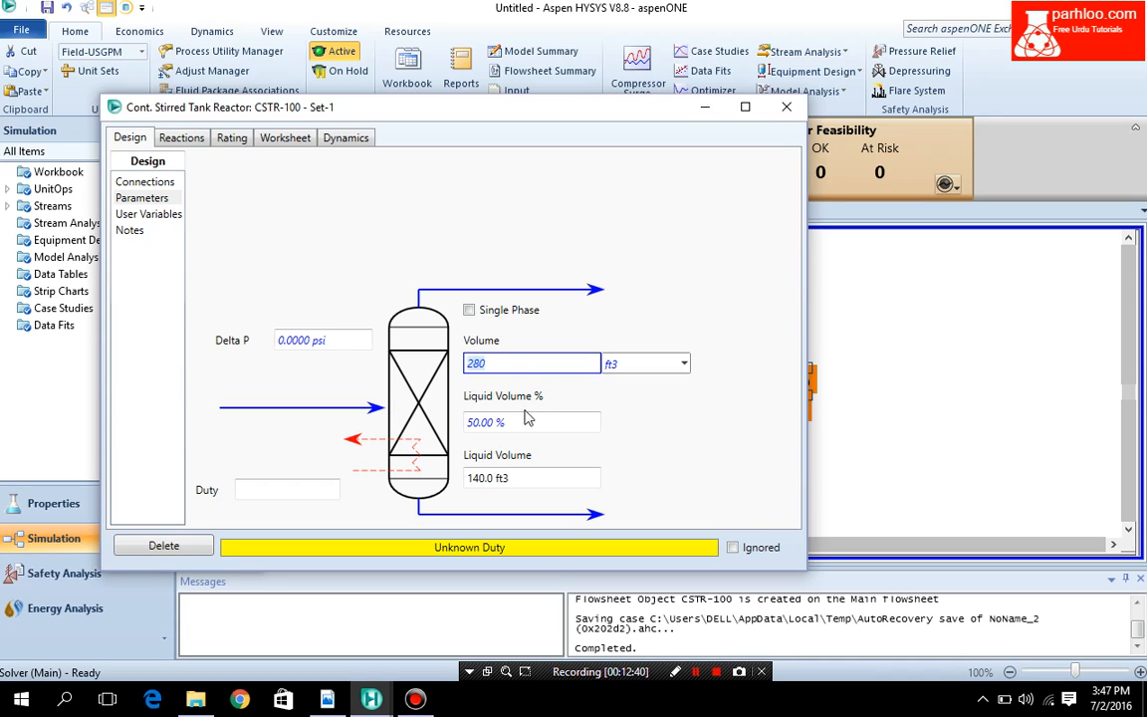
Step: Set the reactor's liquid volume to 85 %
click(525, 418)
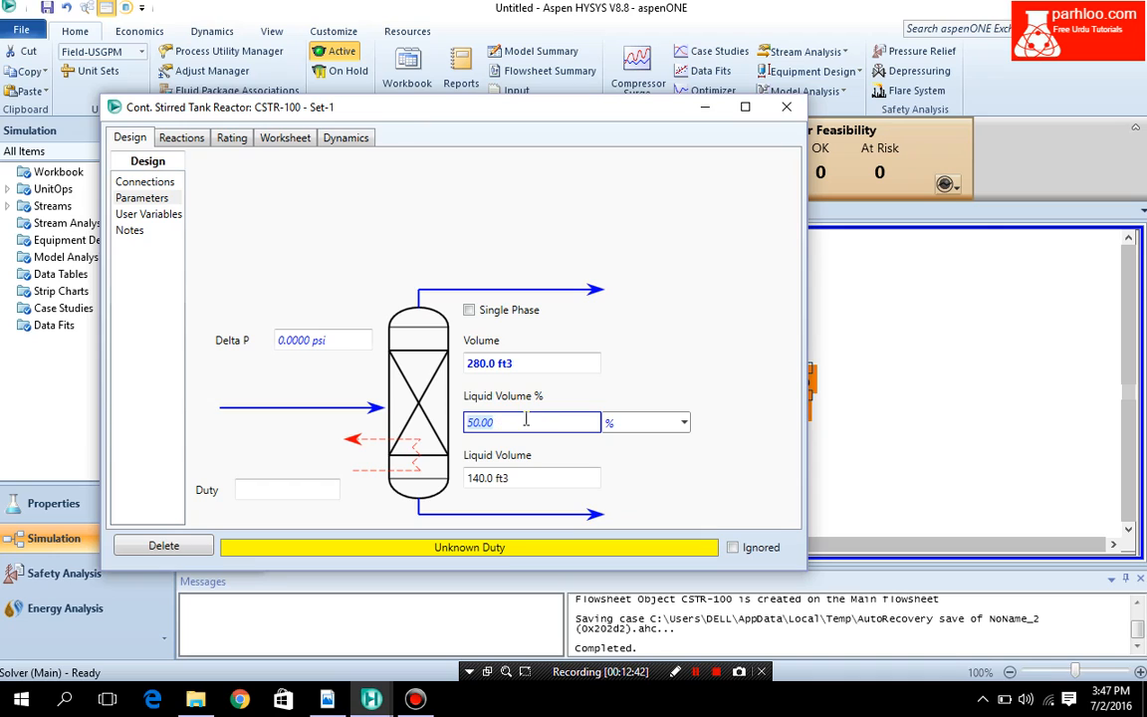
text(85)
key(Return)
Step: Read the guide's dynamics specs figure and its worksheet instructions in Aspen-HYSYS.pdf, and return to Aspen HYSYS
key(alt+Tab)
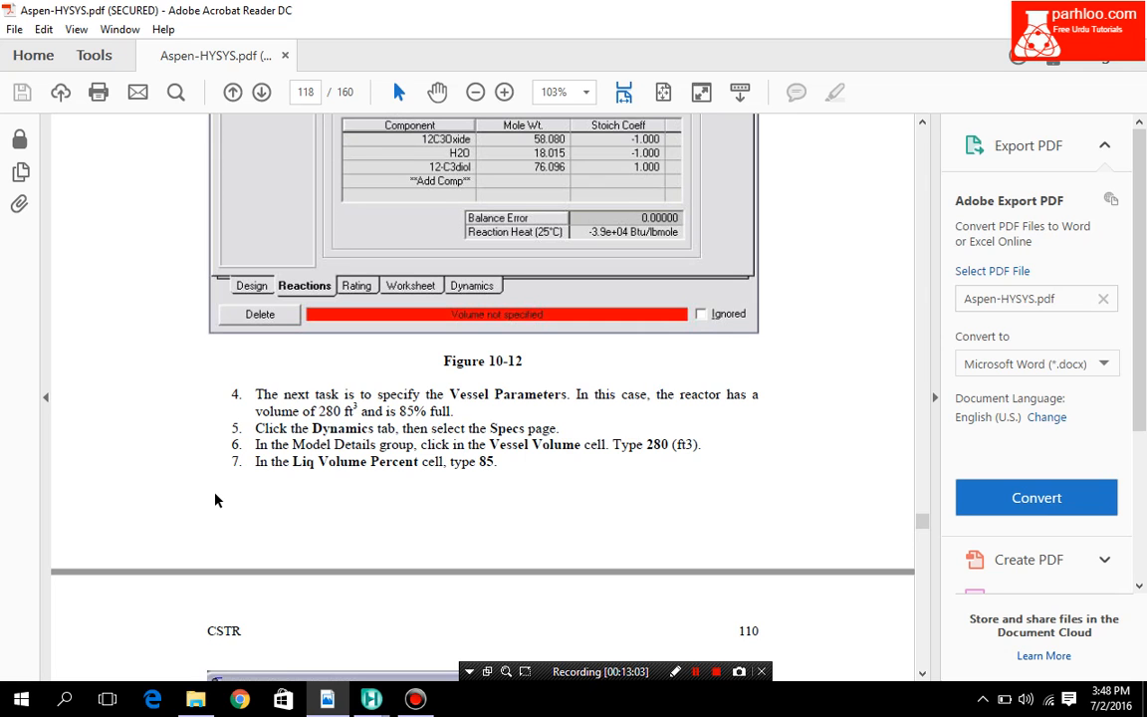
scroll(215, 499, down, 2)
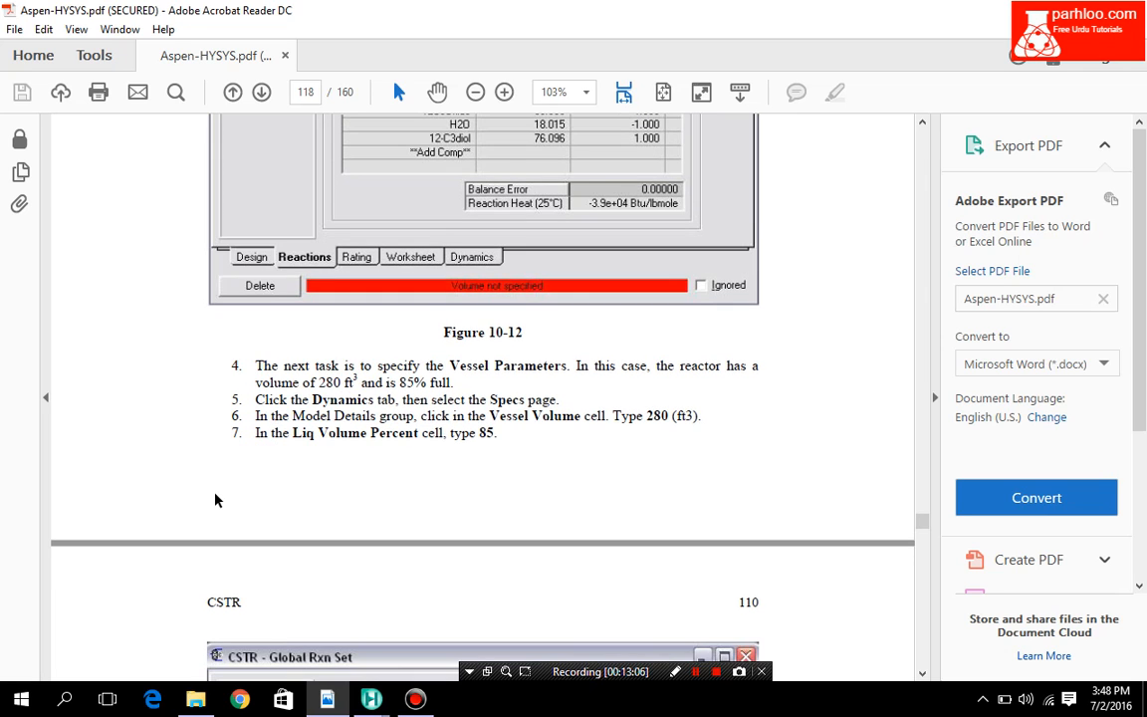
scroll(215, 500, down, 10)
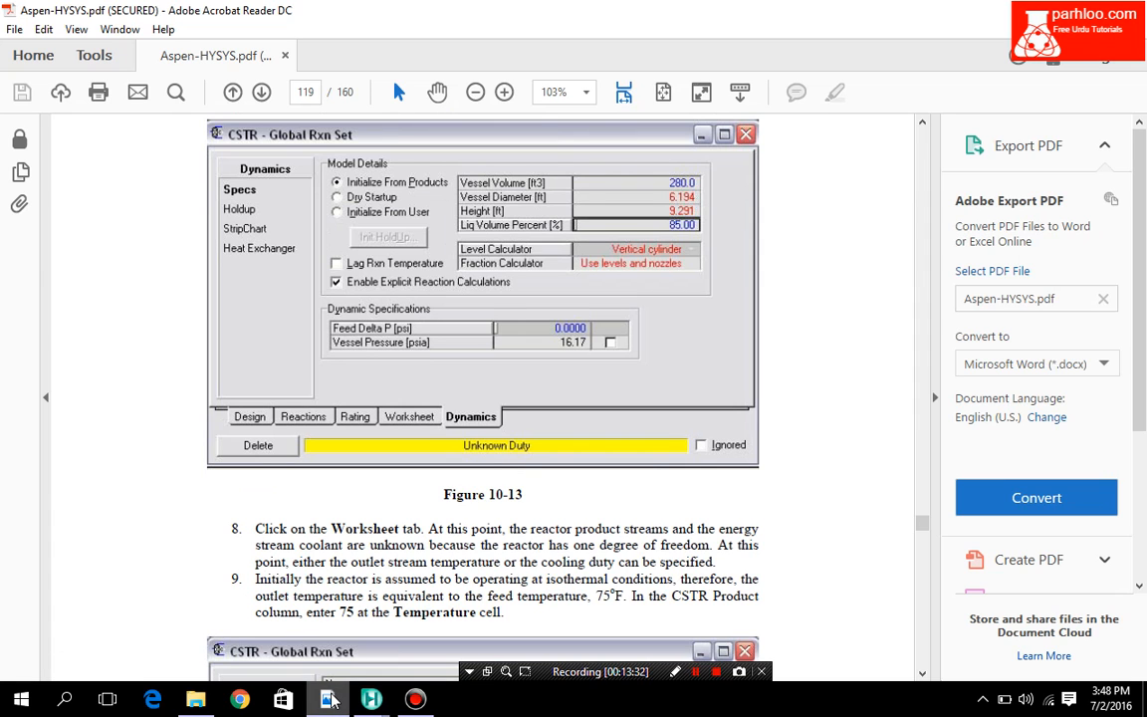
click(371, 699)
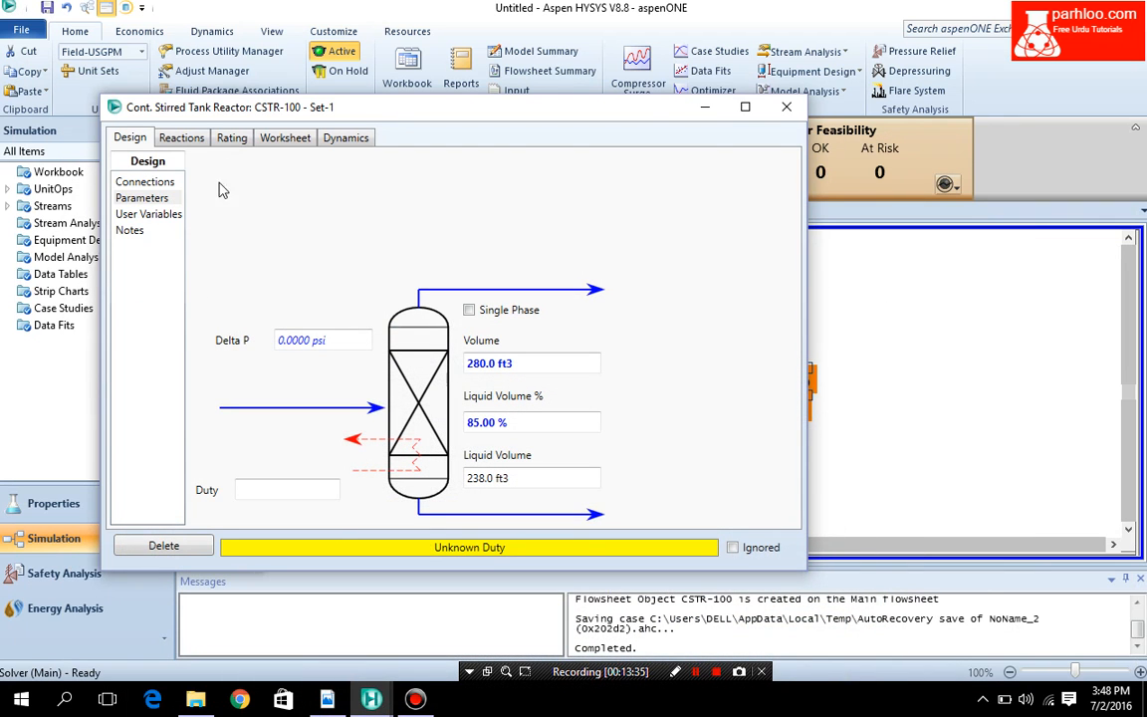
Step: Review the vessel volume, dimensions and liquid volume percent in the reactor's dynamics specs, and open its worksheet conditions
click(350, 139)
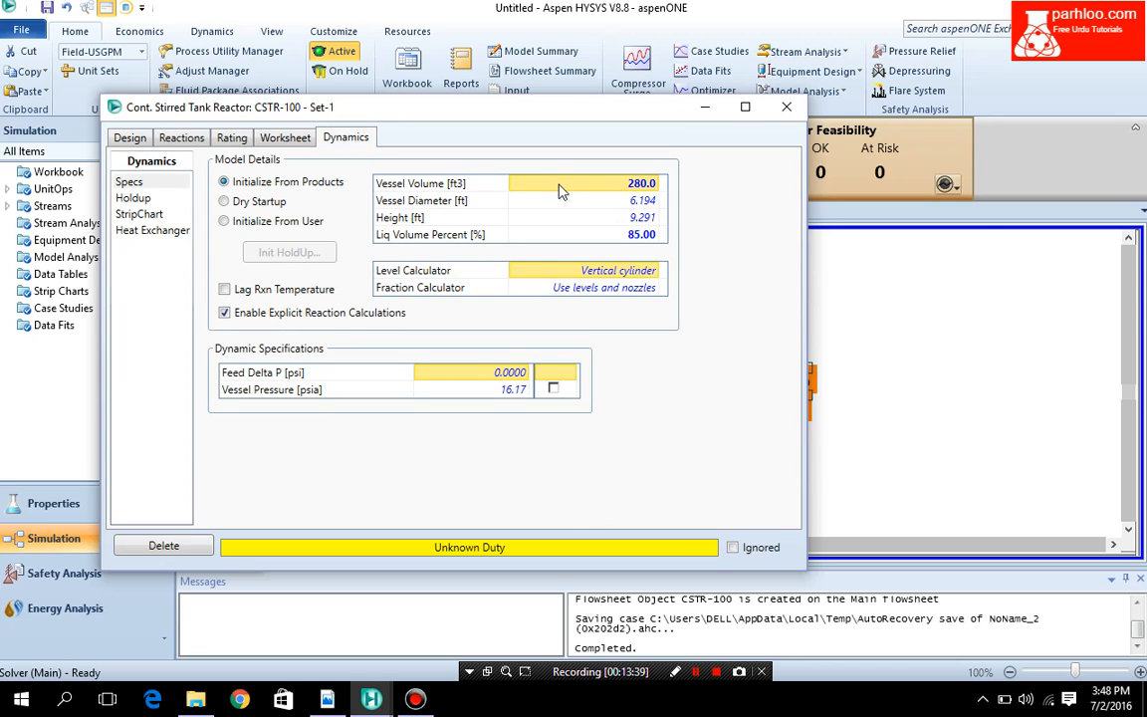
mouse_move(642, 203)
mouse_move(592, 241)
click(267, 137)
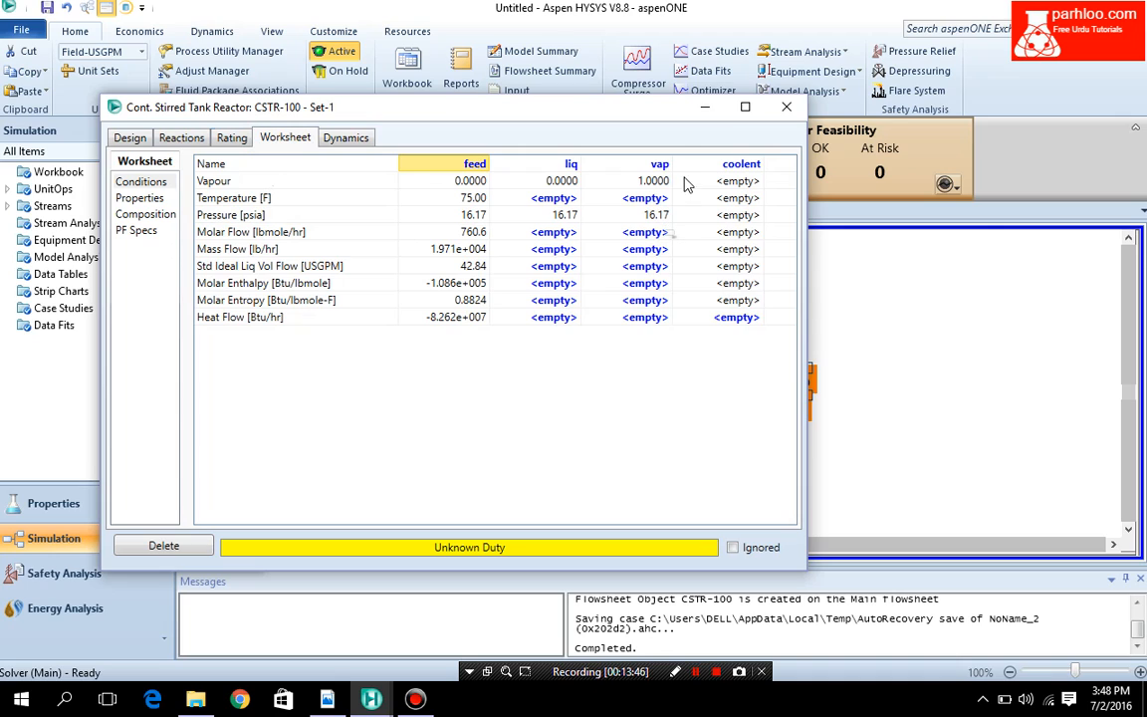
Step: Set the liq stream's temperature to 75 F in the reactor's worksheet conditions
click(539, 200)
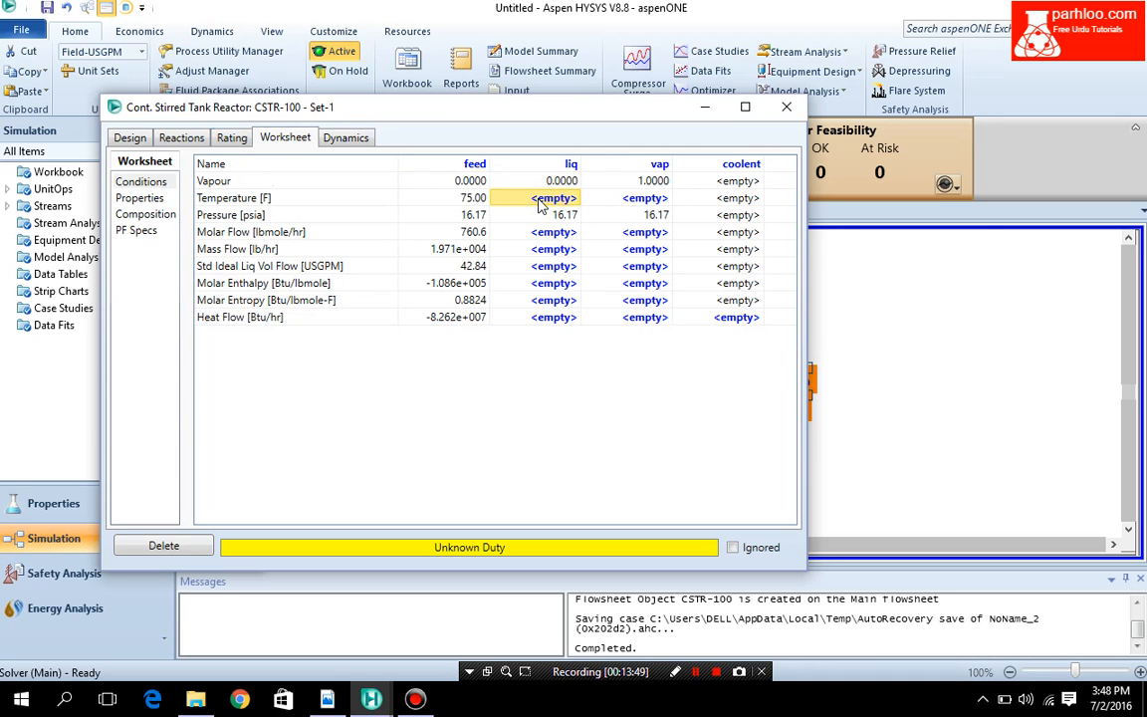
text(75)
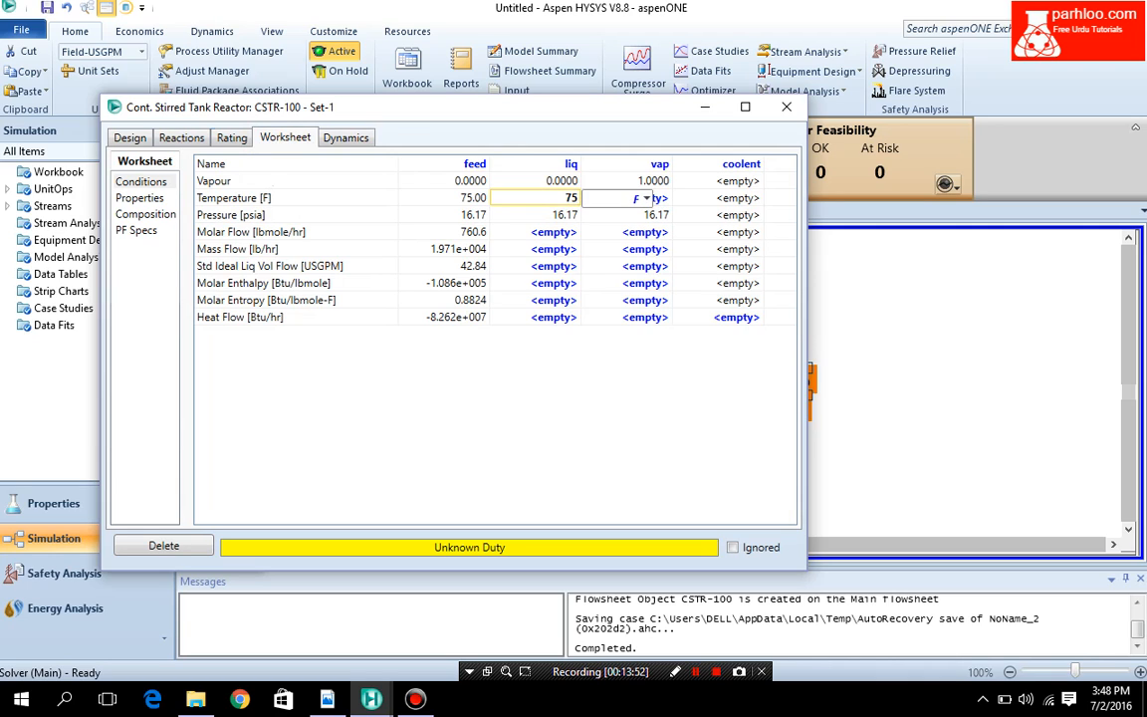
key(Return)
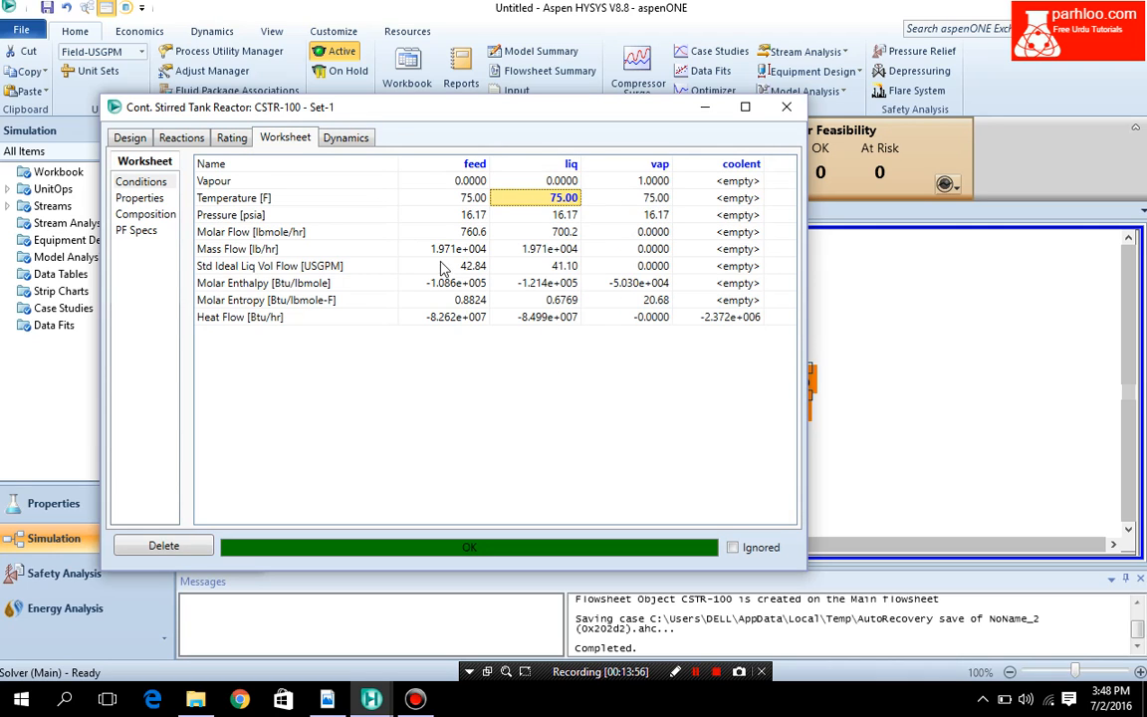
Step: Review the reactor's duty in its design parameters, its connections, and its worksheet conditions and stream compositions
click(129, 137)
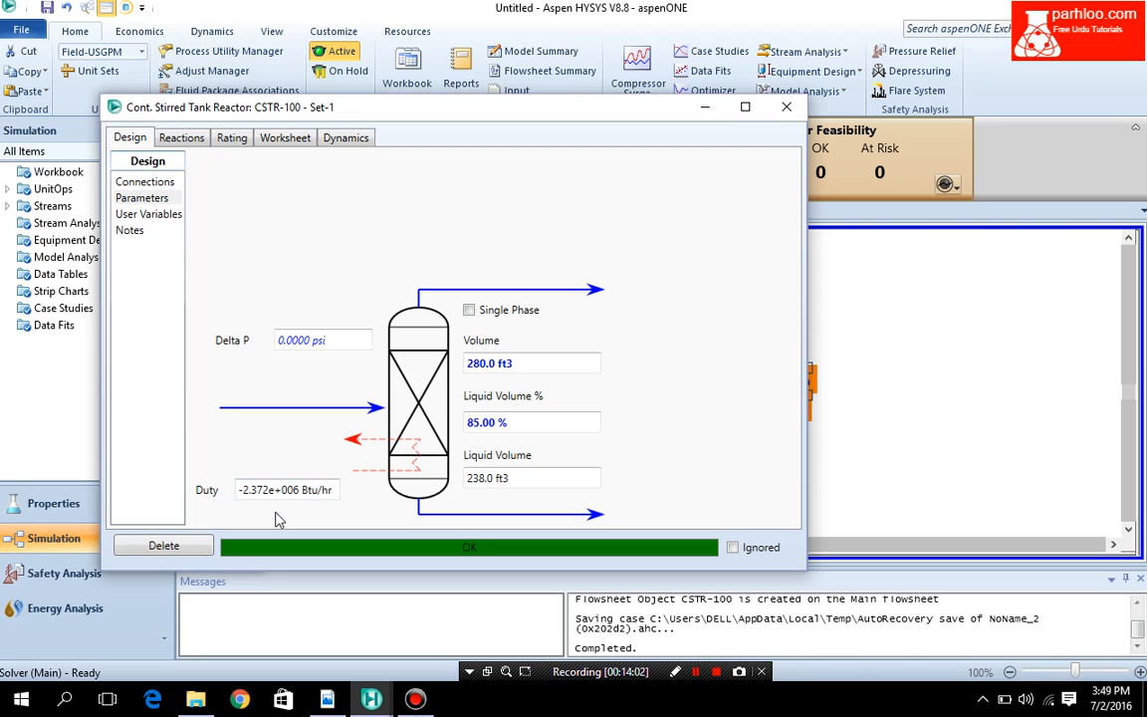
click(134, 182)
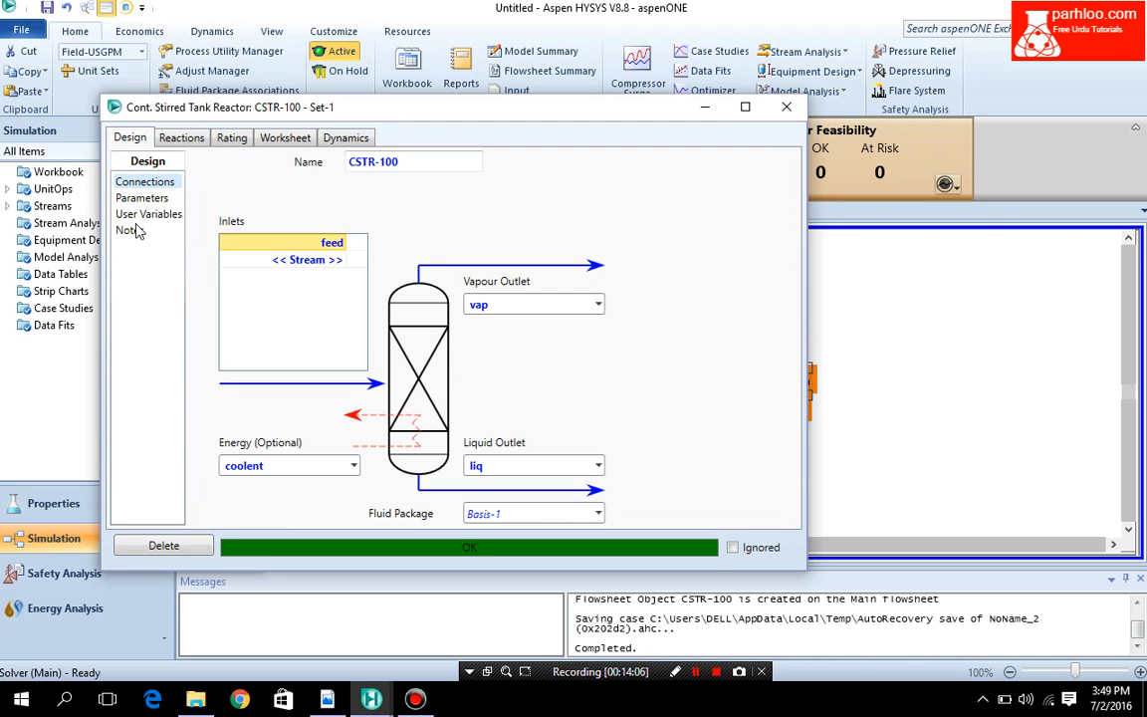
click(285, 137)
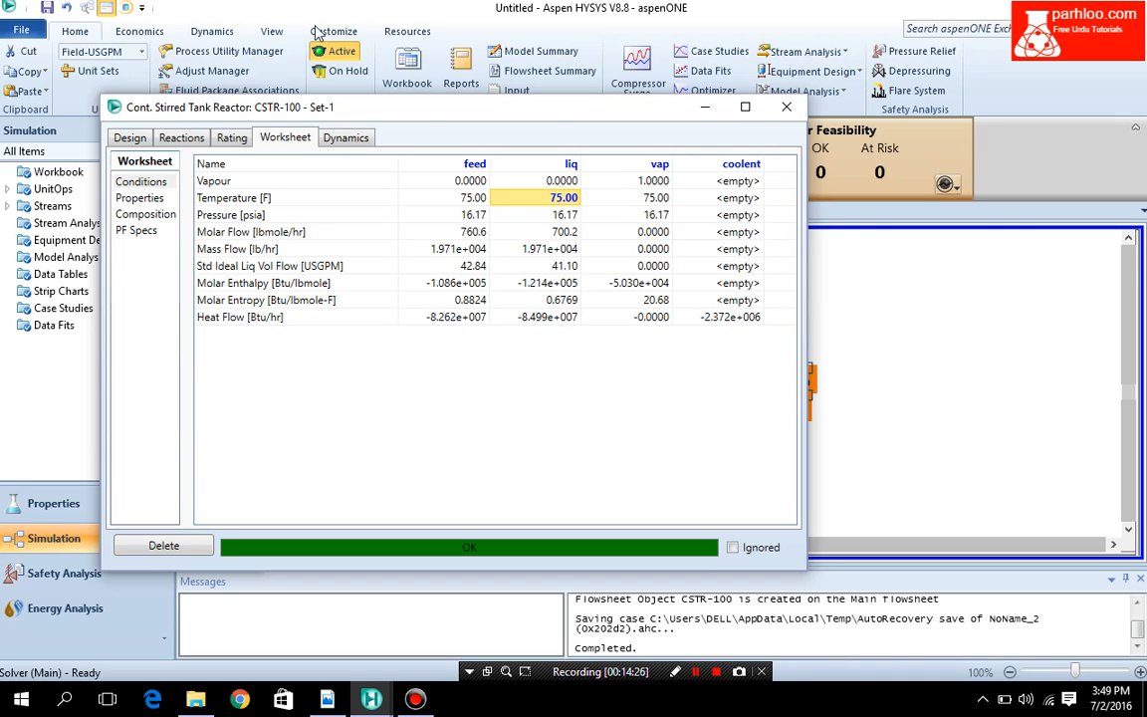
click(139, 217)
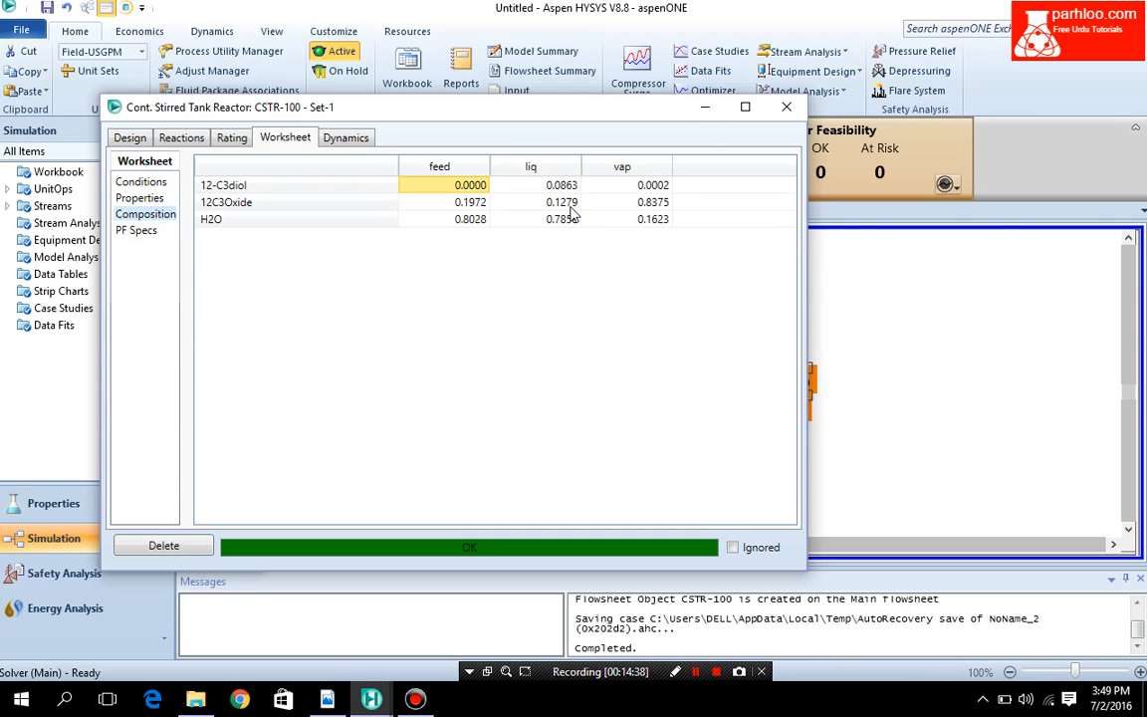
Step: Switch to Aspen-HYSYS.pdf and read guide steps 10 to 12 on viewing the reaction results and adjusting the reactor temperature
click(329, 700)
scroll(72, 510, down, 2)
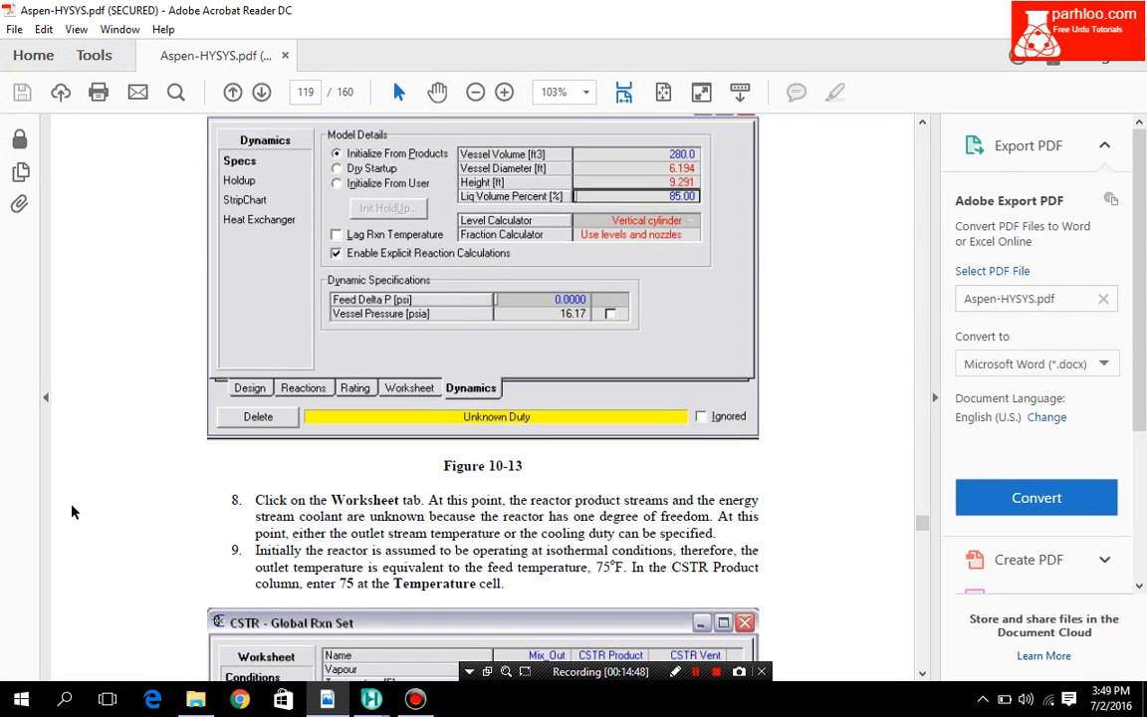
scroll(71, 512, down, 15)
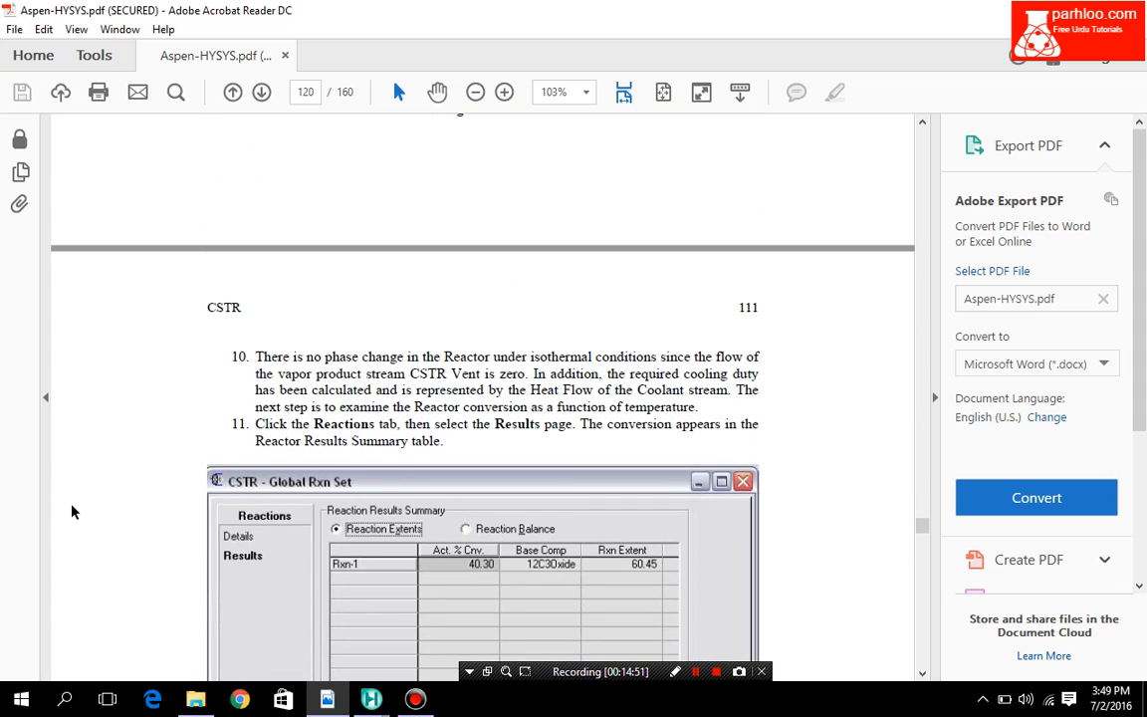
scroll(72, 512, down, 2)
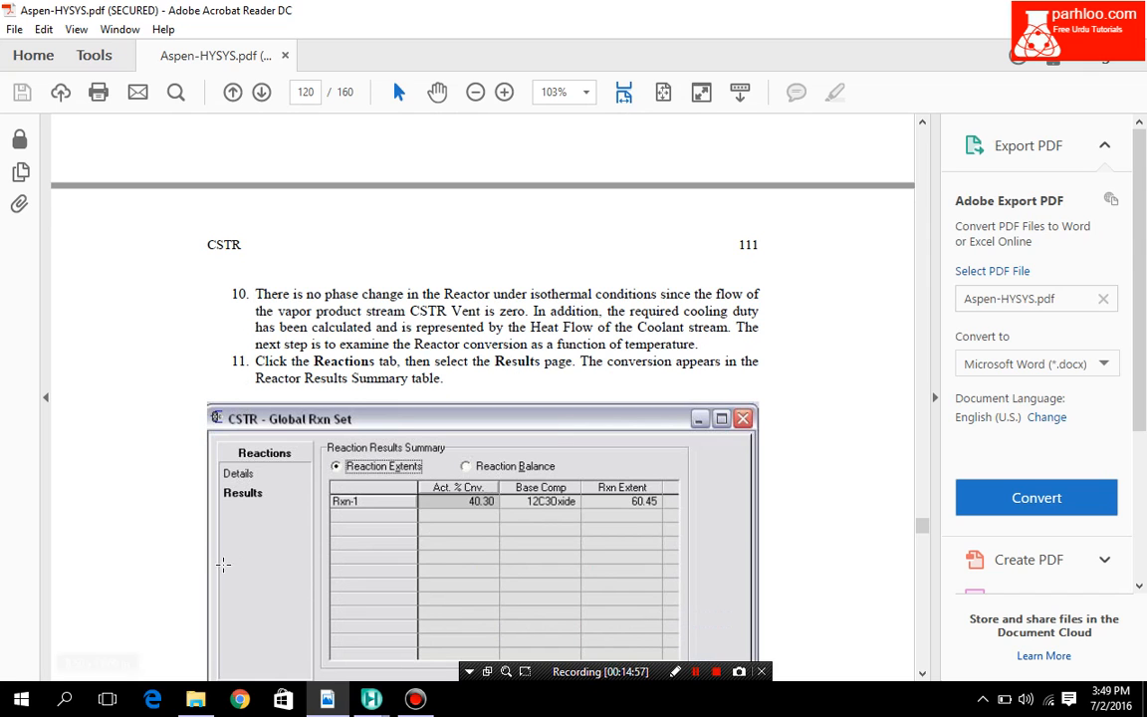
scroll(308, 585, down, 6)
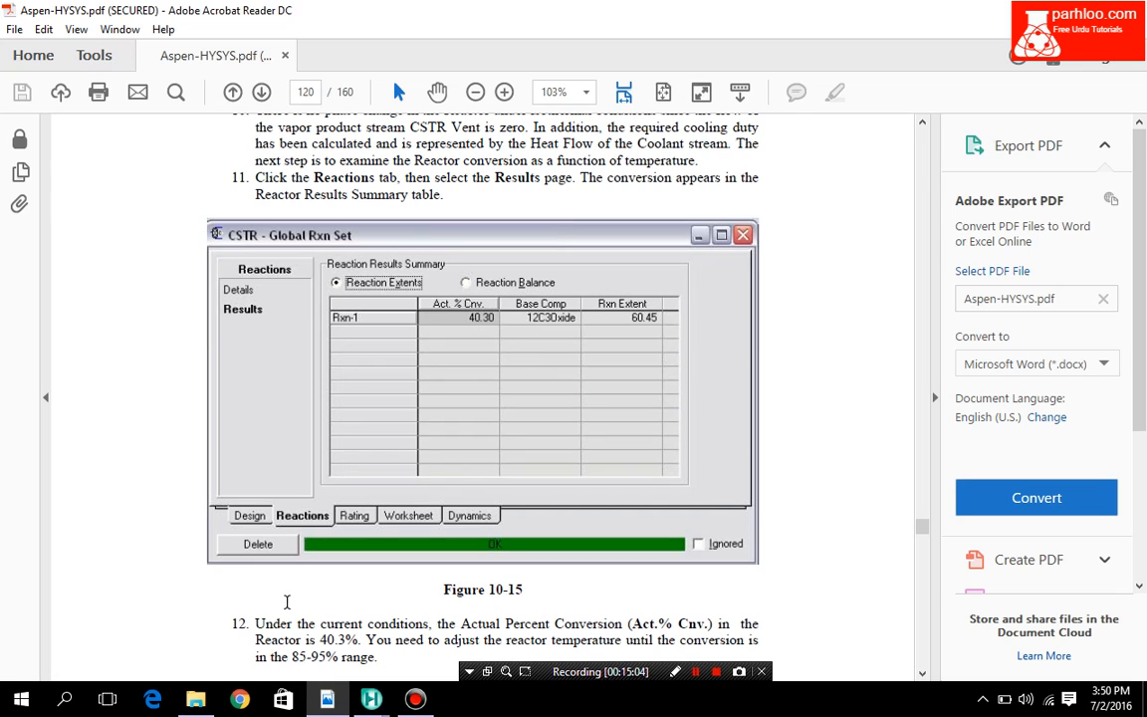
Step: Return to Aspen HYSYS and examine the actual percent conversion of Rxn-1 in the reactor's reaction results
mouse_move(361, 702)
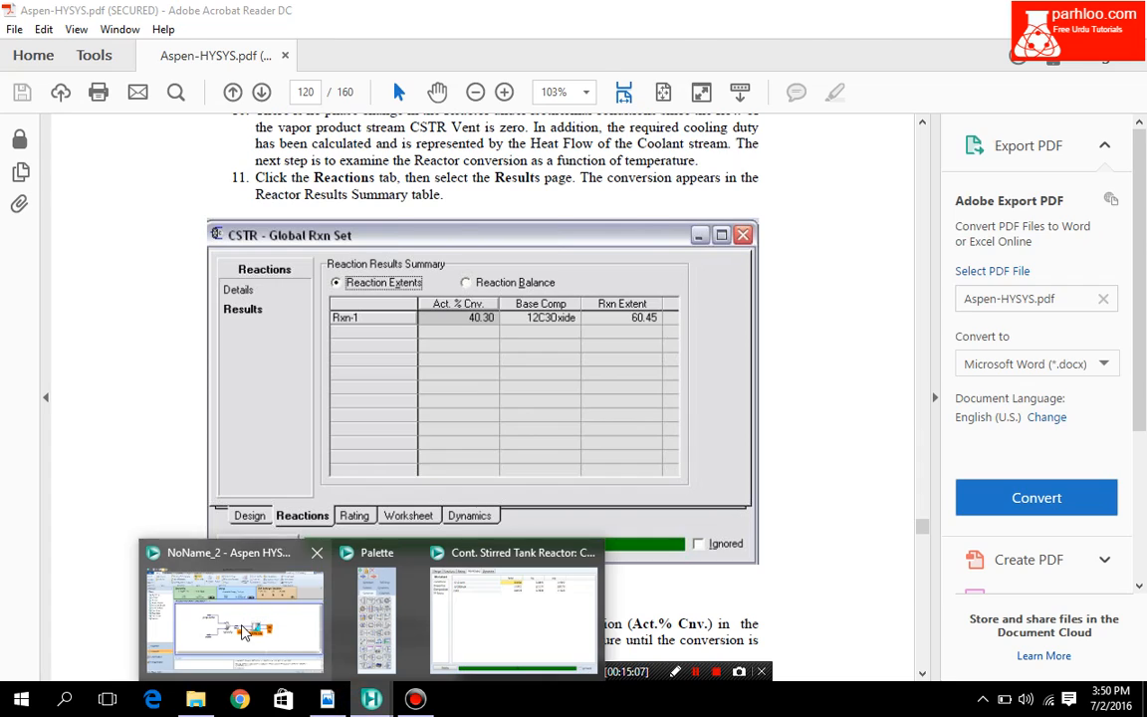
click(215, 560)
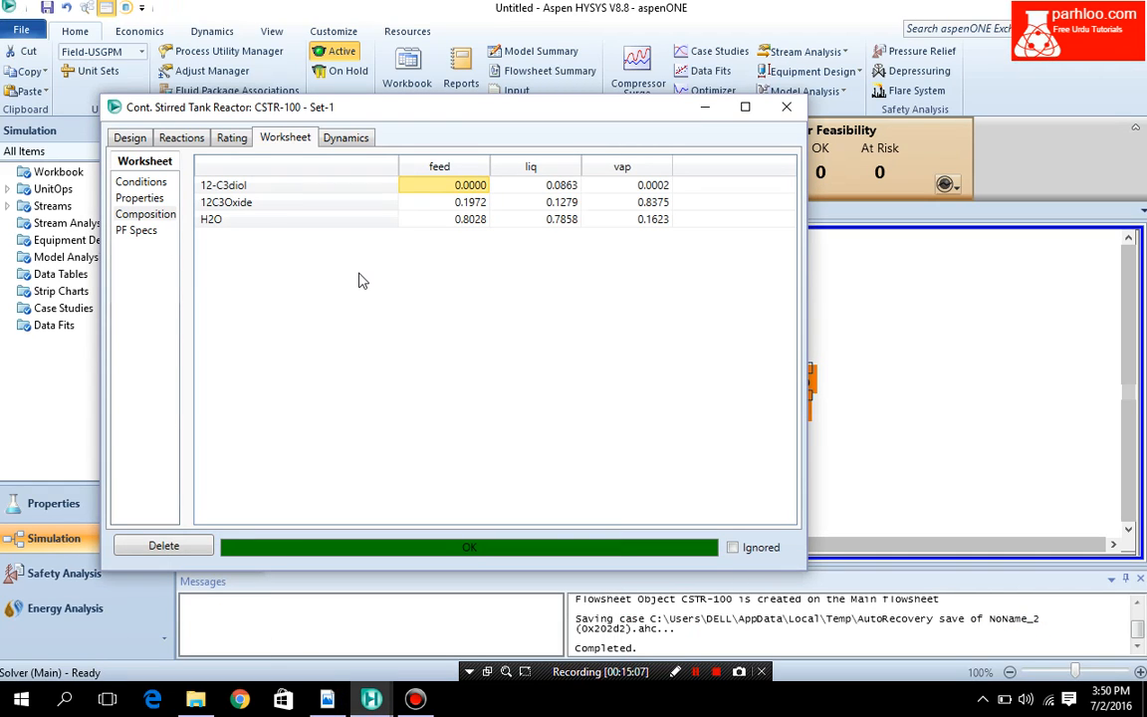
click(179, 137)
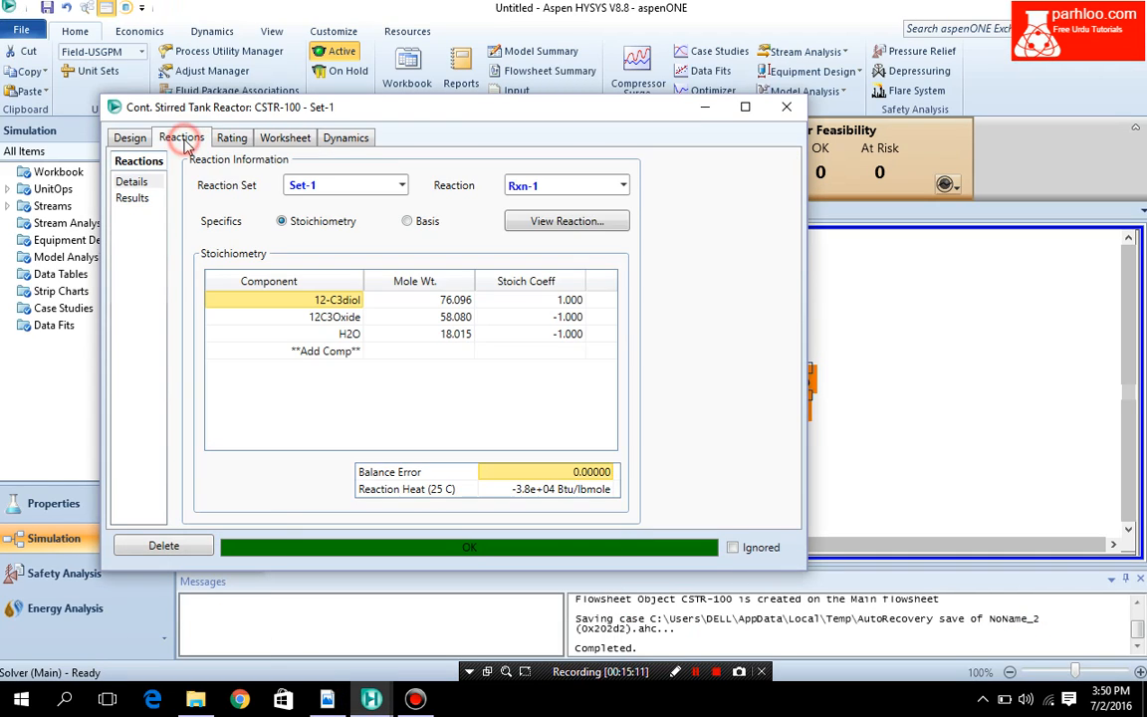
click(132, 199)
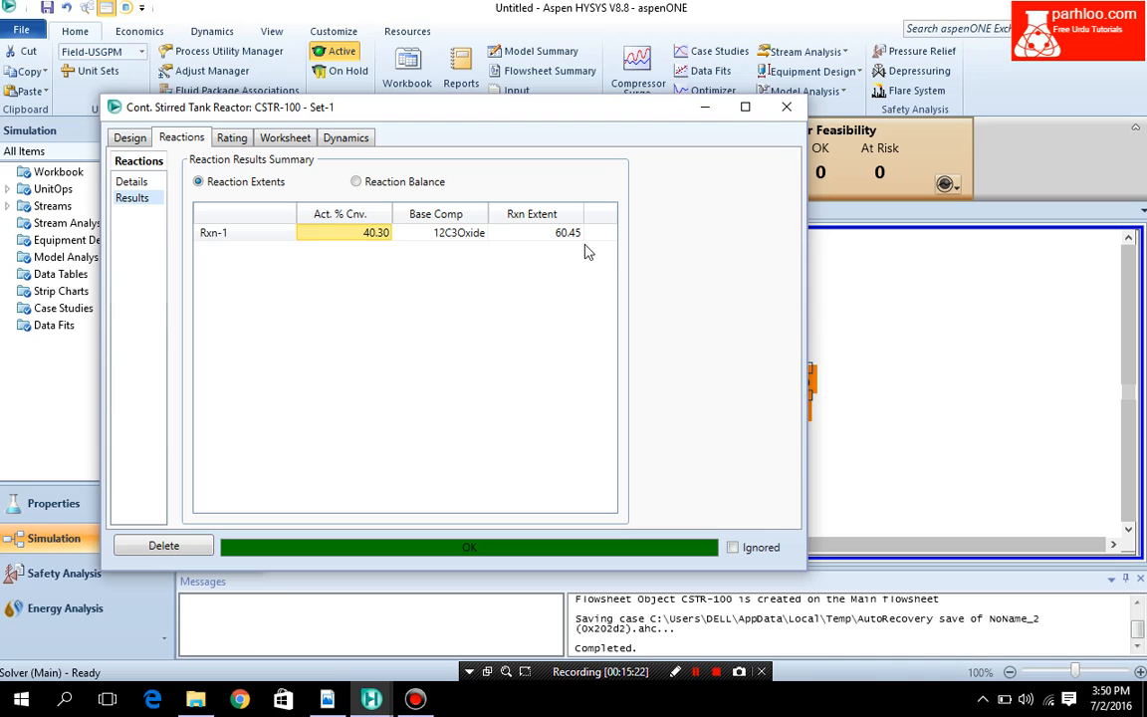
Step: Set the liq stream's temperature to 80 F in the worksheet conditions and check the conversion in the reaction results
click(302, 138)
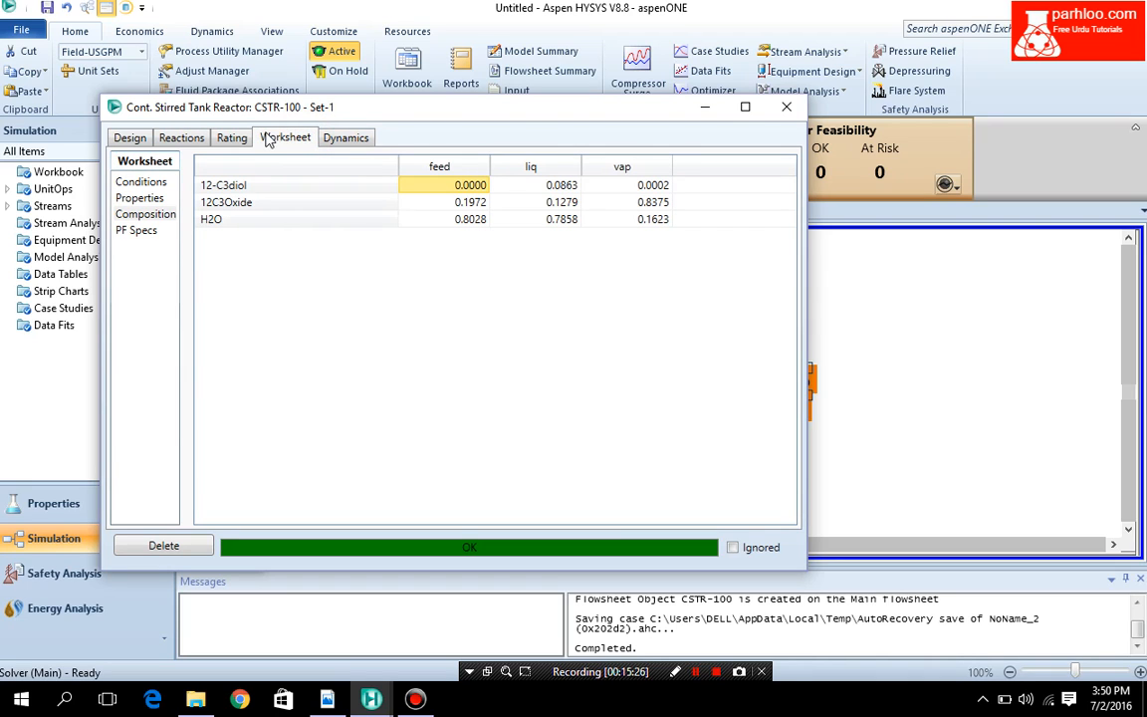
click(124, 189)
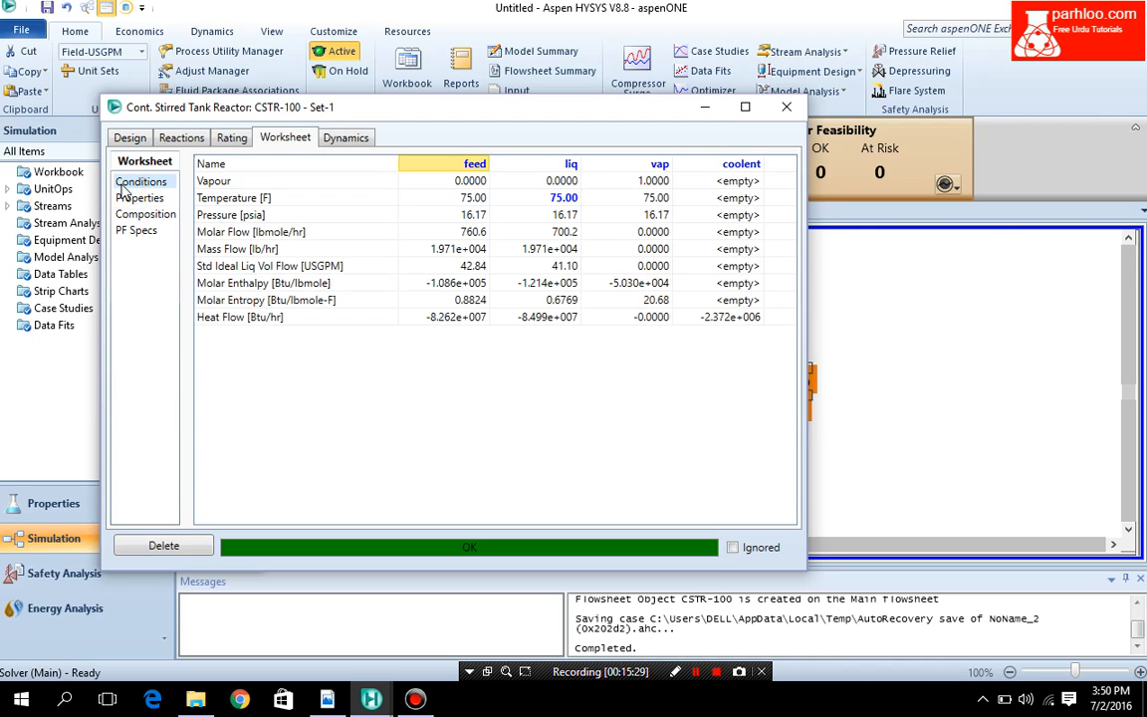
click(567, 199)
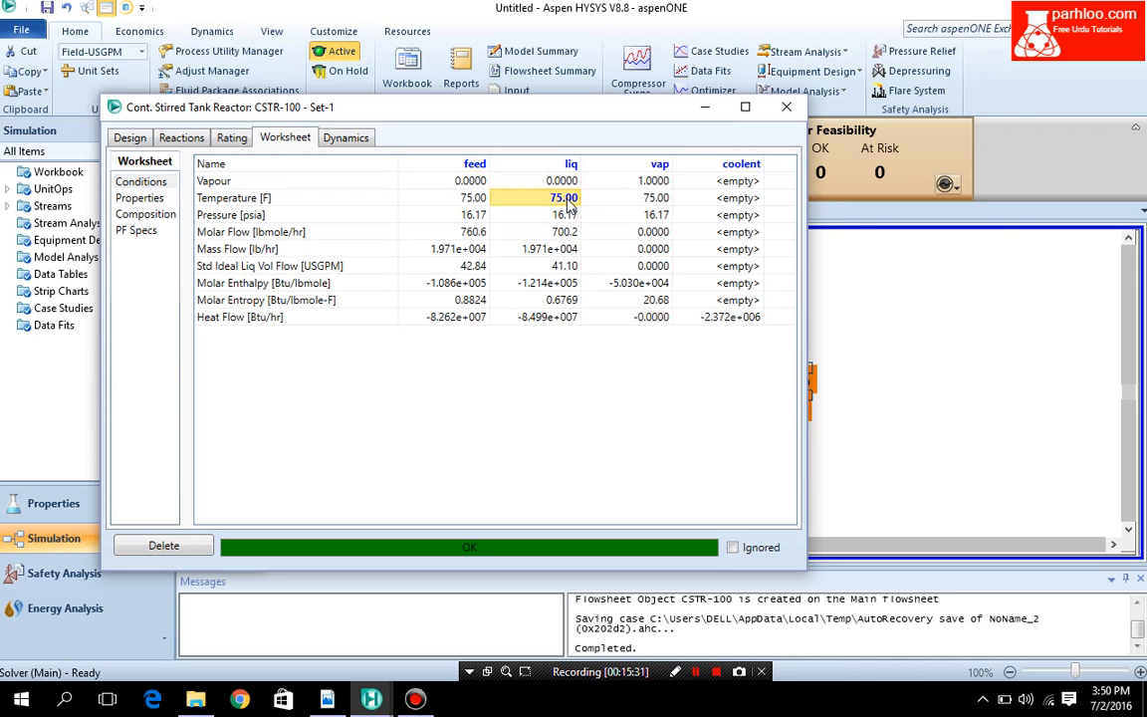
text(80)
key(Return)
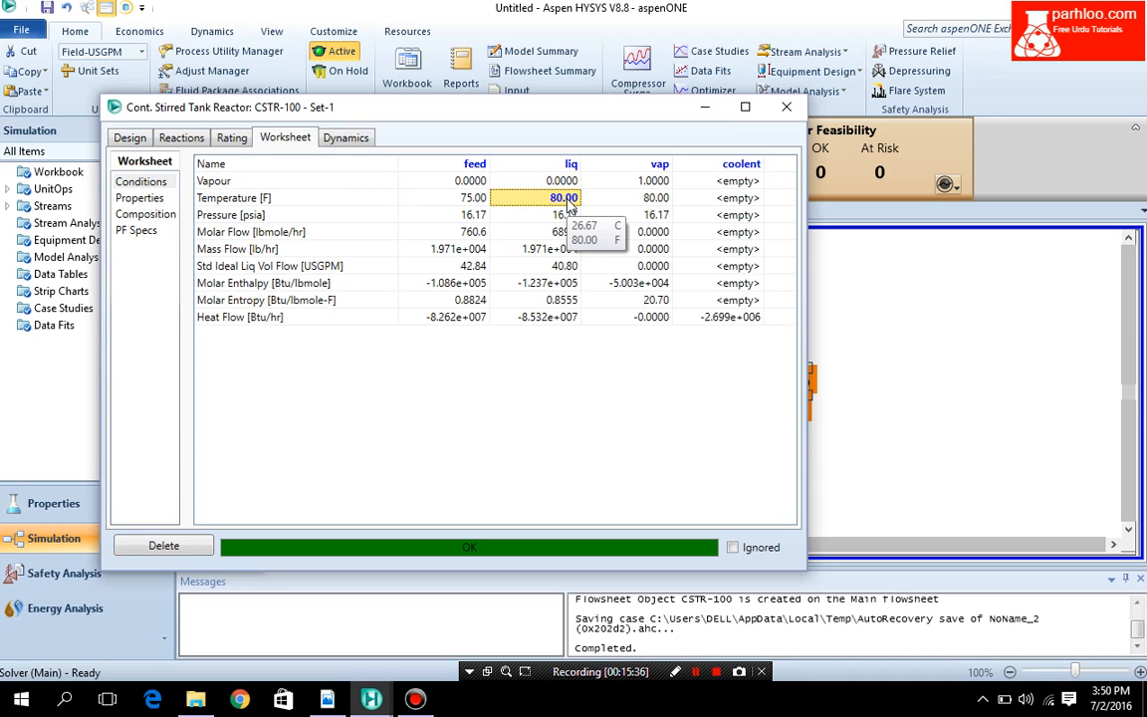
click(566, 198)
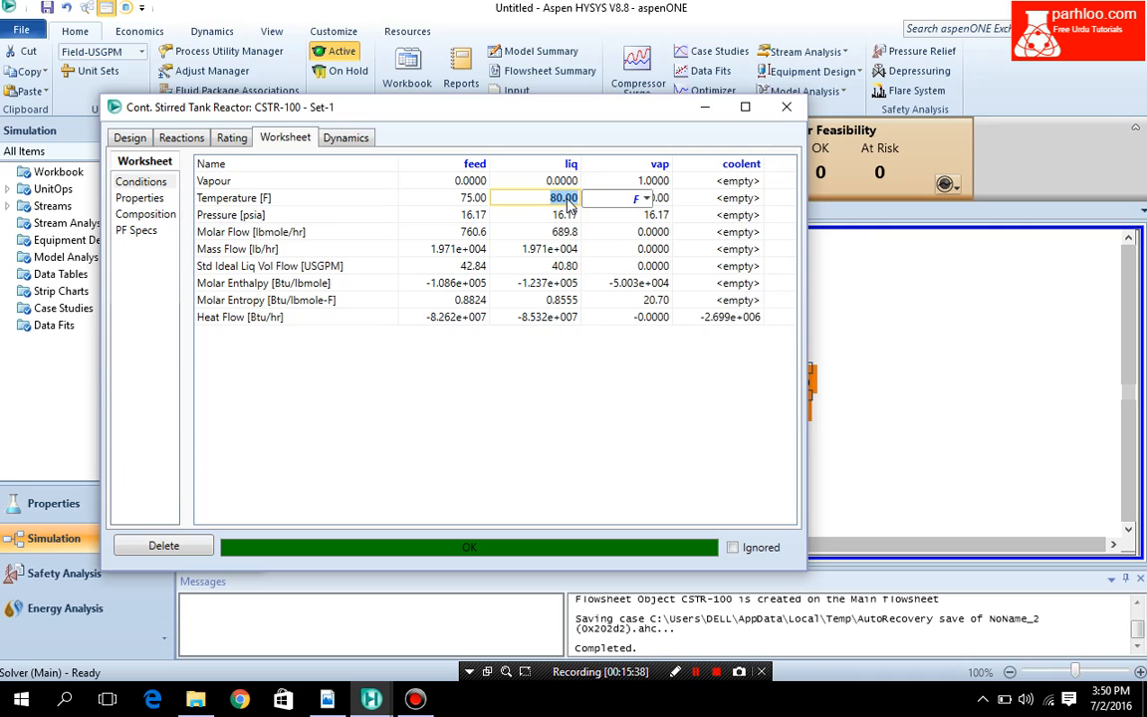
key(Return)
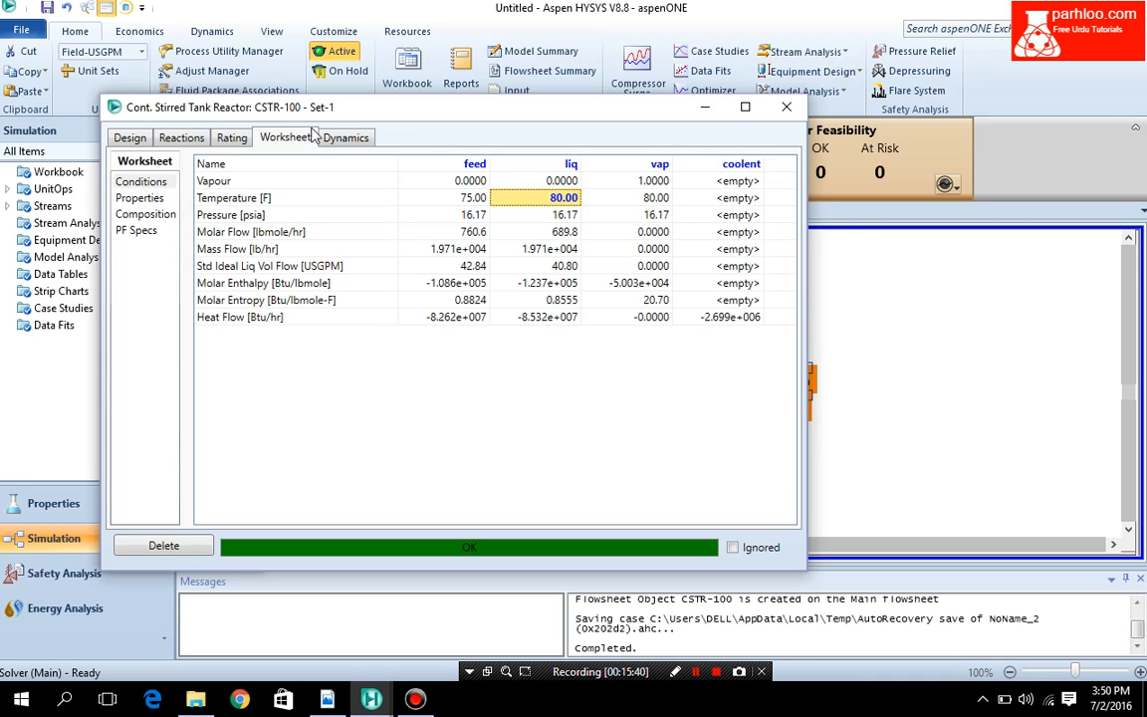
click(171, 138)
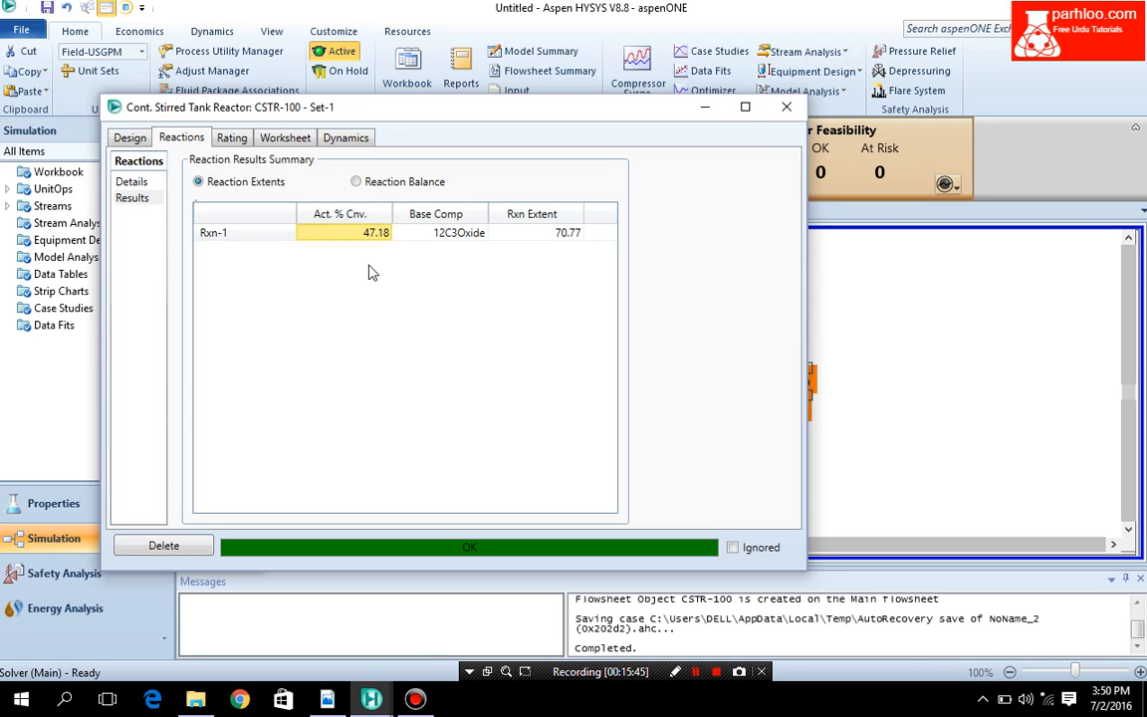
Step: Set the liq stream's temperature to 100 F, and check the reaction conversion and the worksheet's stream compositions
click(298, 141)
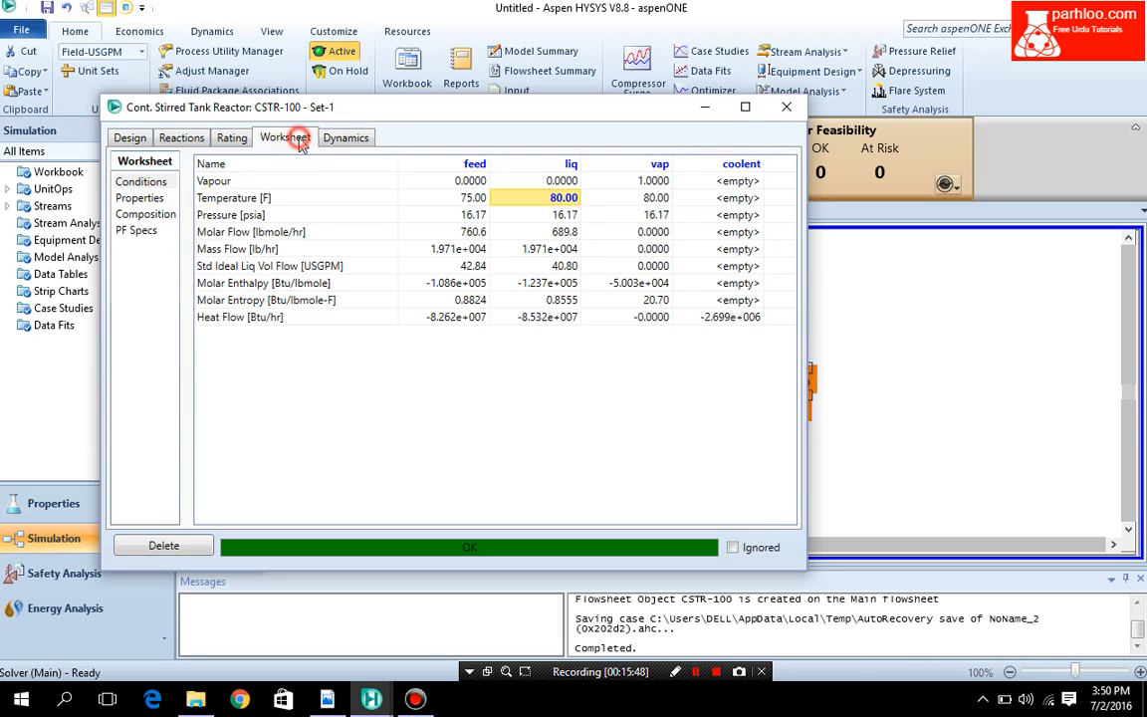
click(543, 202)
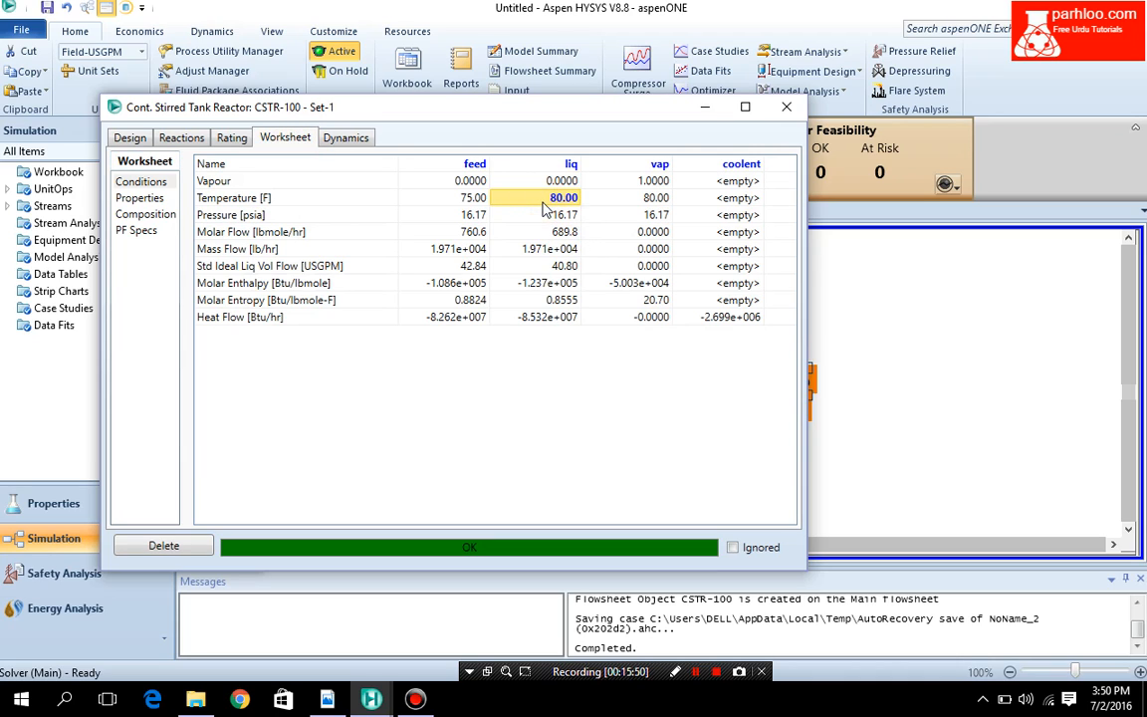
text(00.)
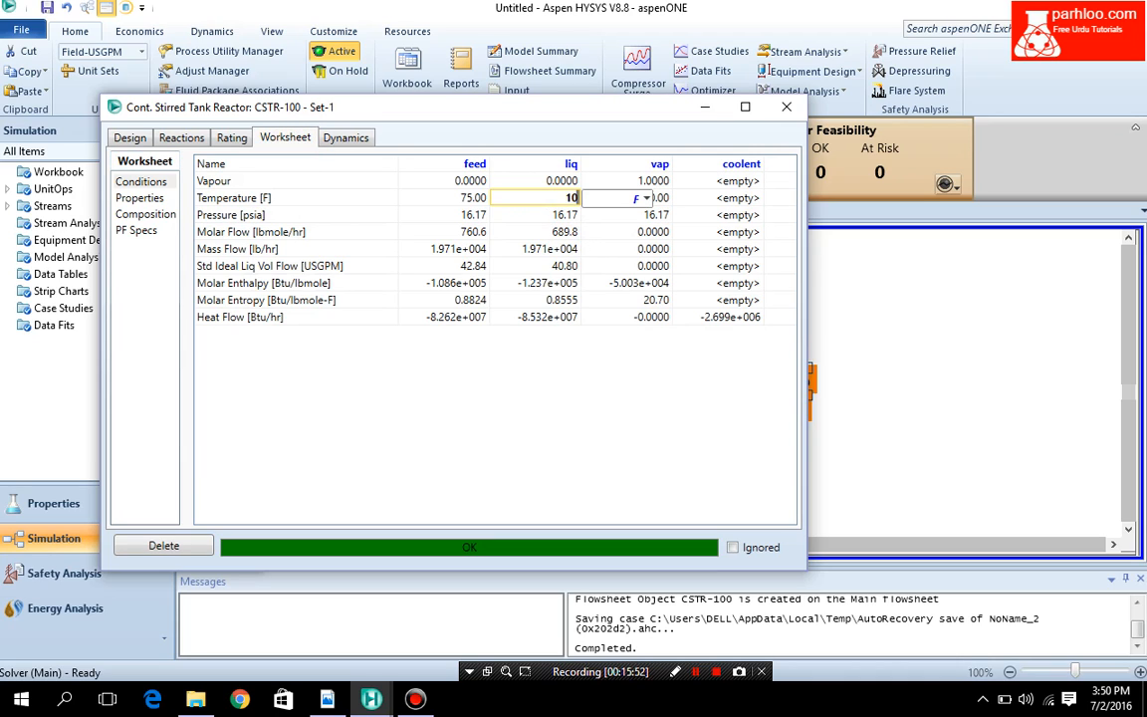
text(0)
key(Return)
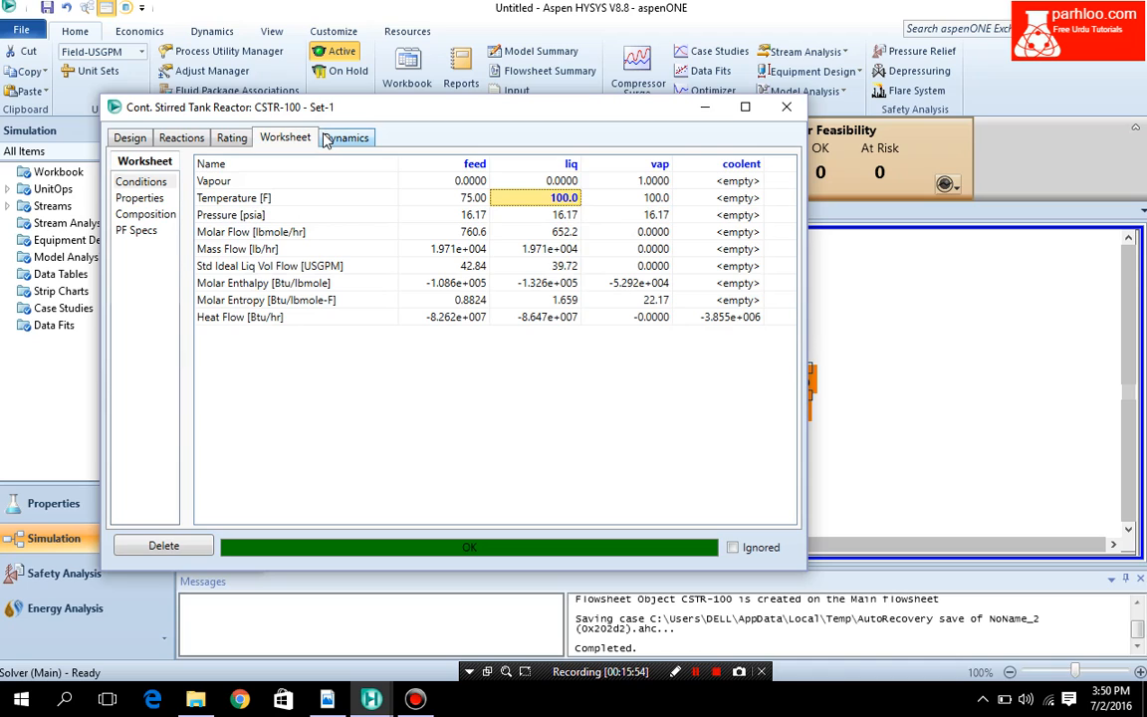
click(181, 138)
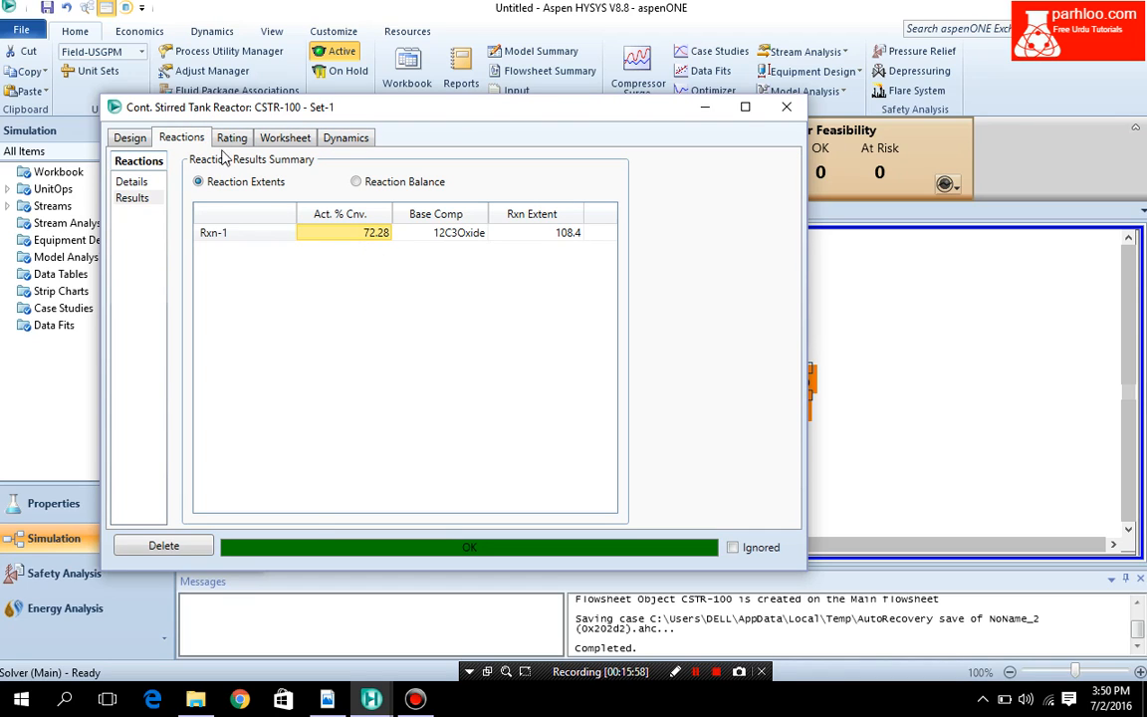
click(270, 136)
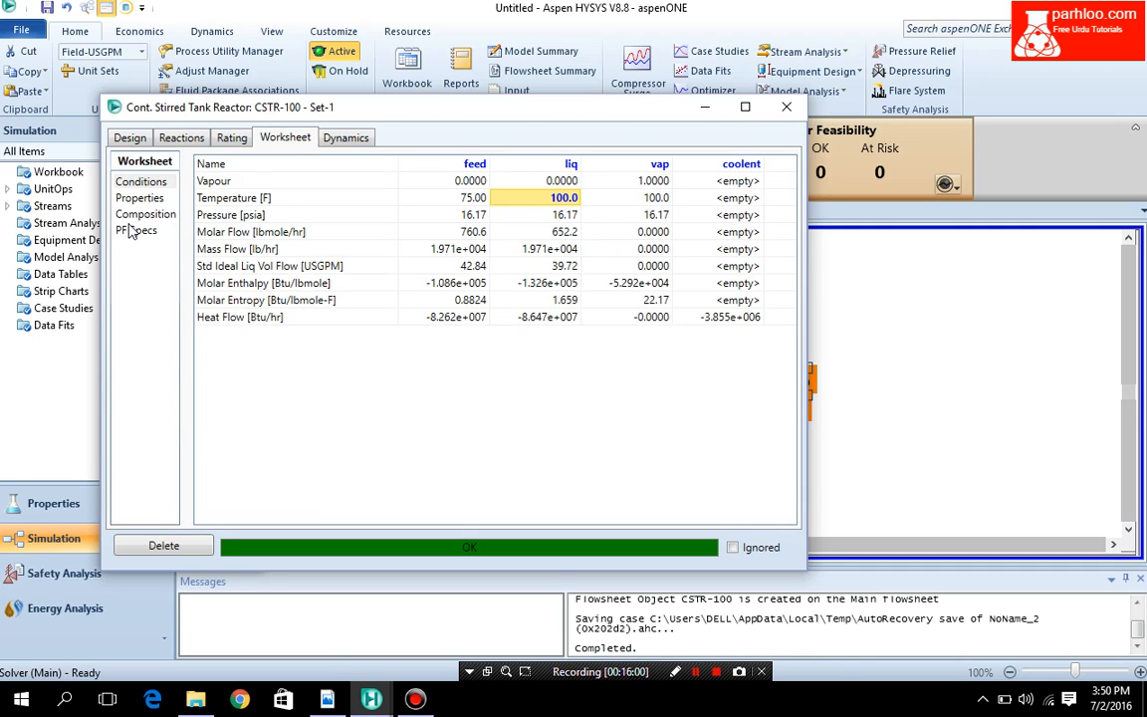
click(135, 215)
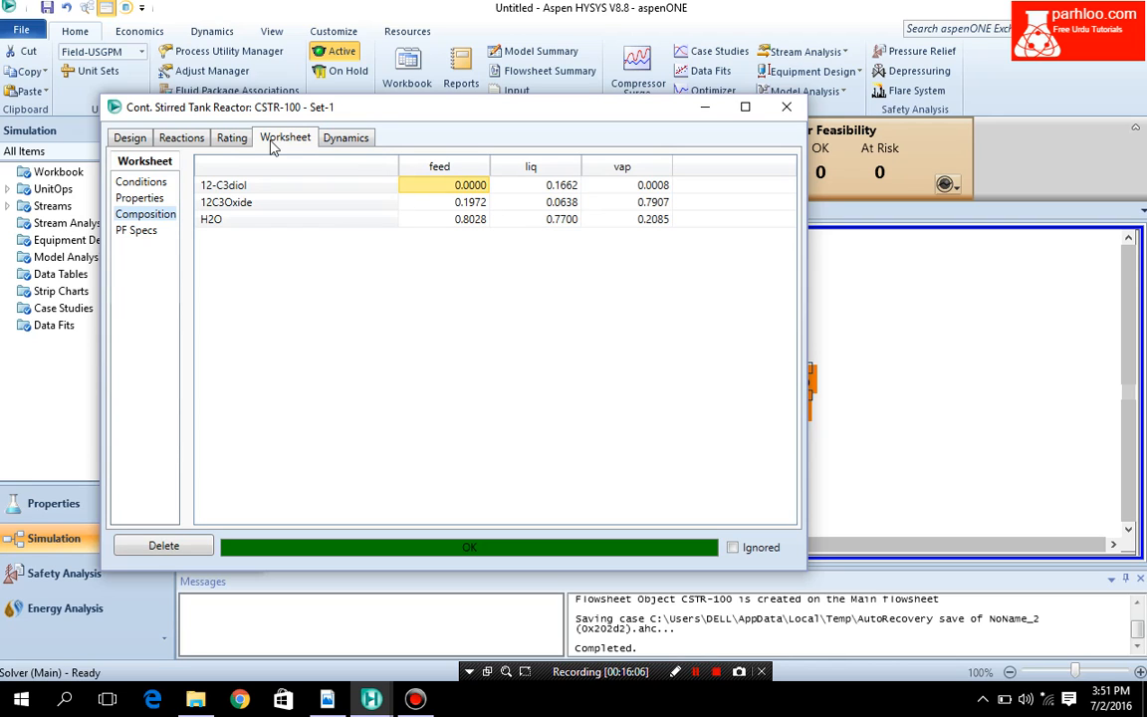
Step: Set the liq stream's temperature to 120 F in the worksheet conditions and check the conversion in the reaction results
click(127, 182)
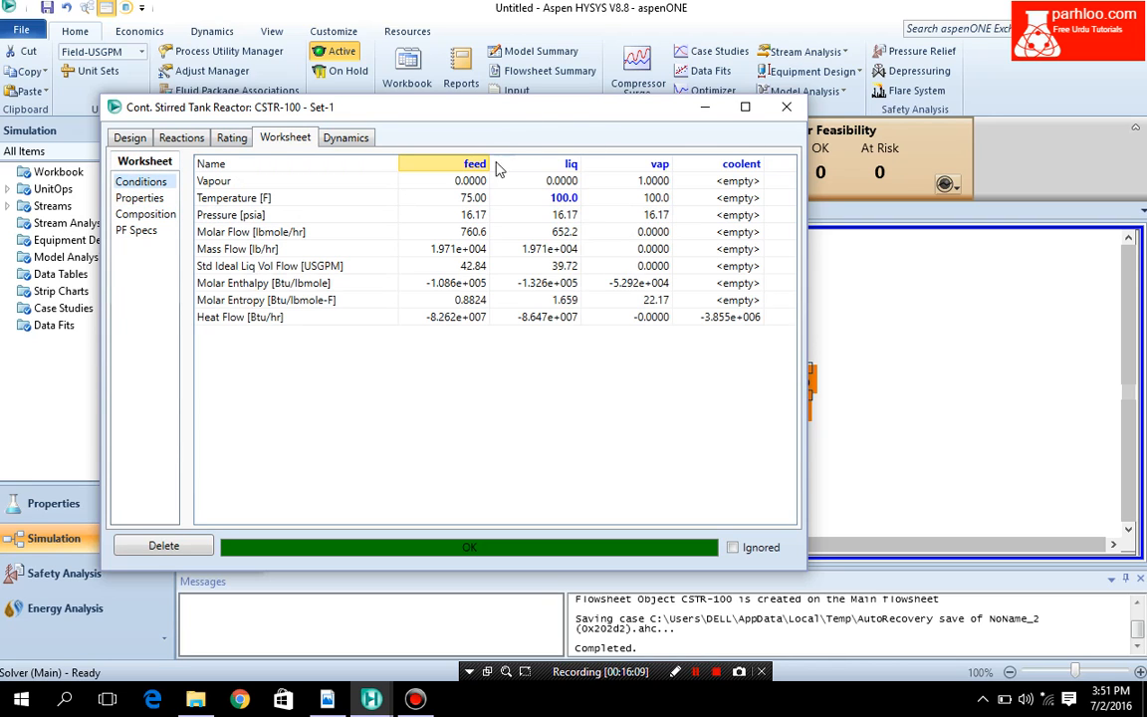
click(560, 198)
text(120)
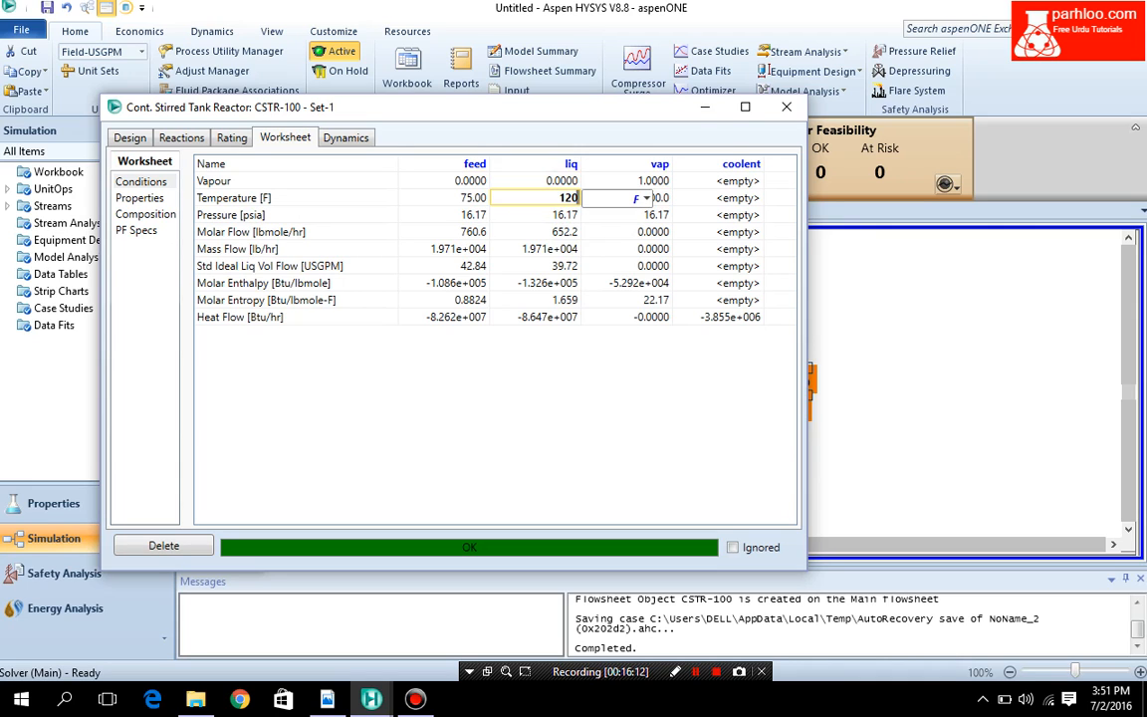
key(Return)
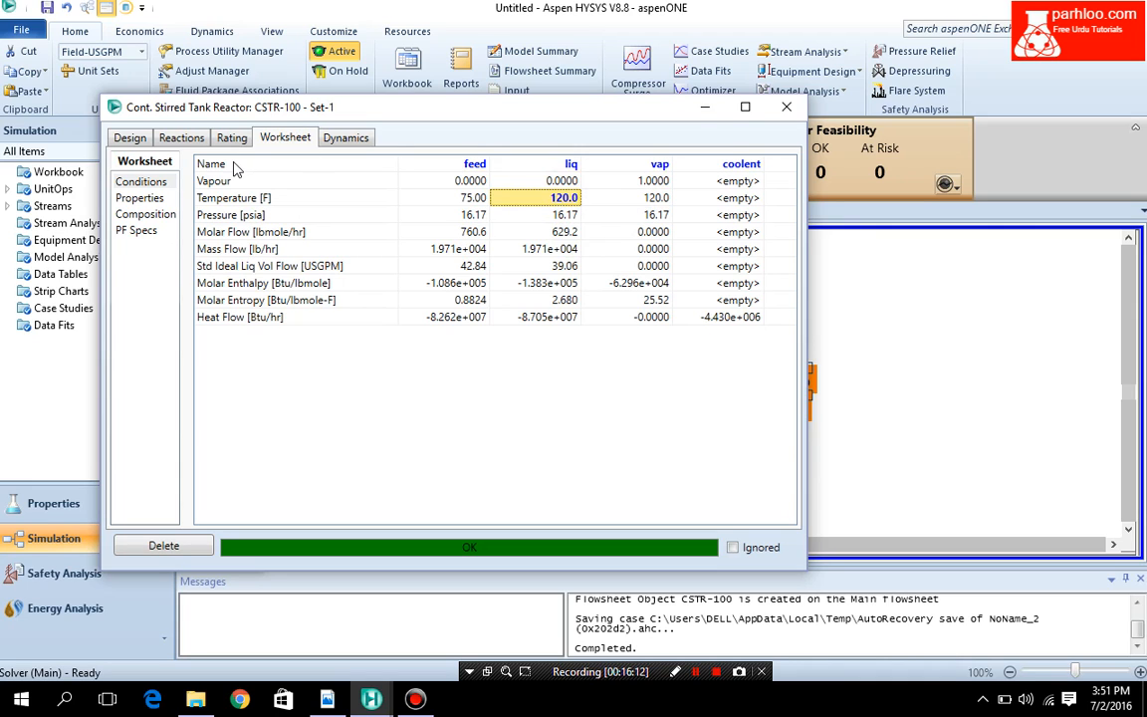
click(182, 137)
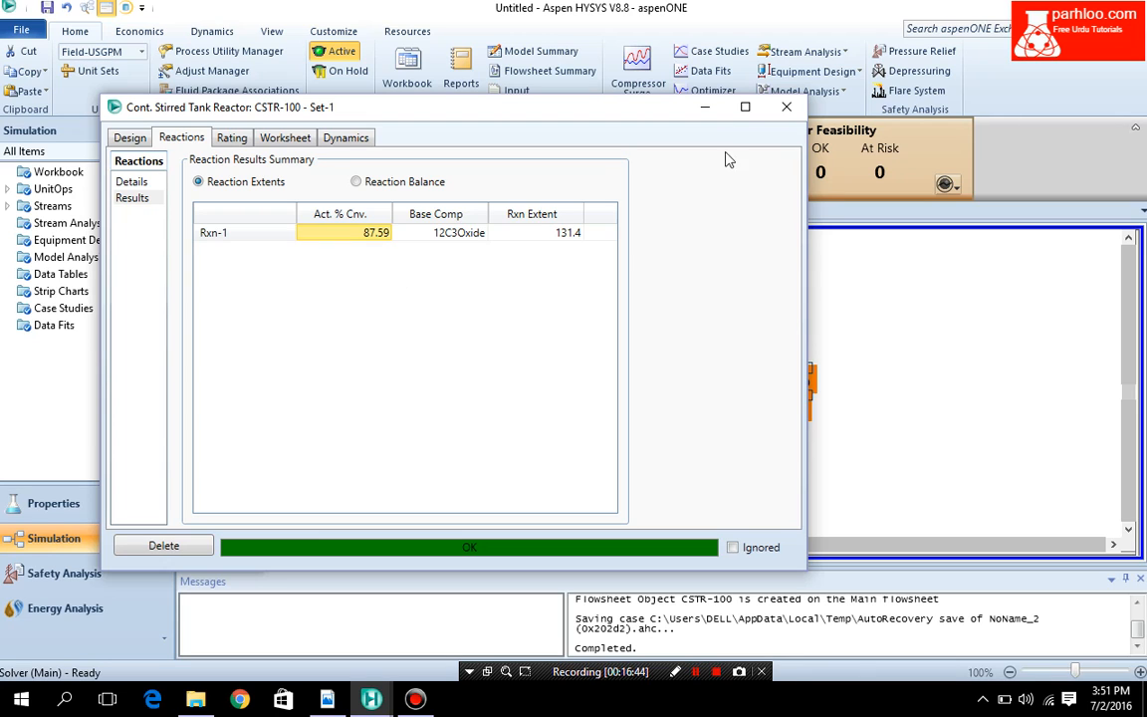
Step: Review the reactor's worksheet conditions, then close the CSTR-100 window and clear the selection on the flowsheet
click(274, 144)
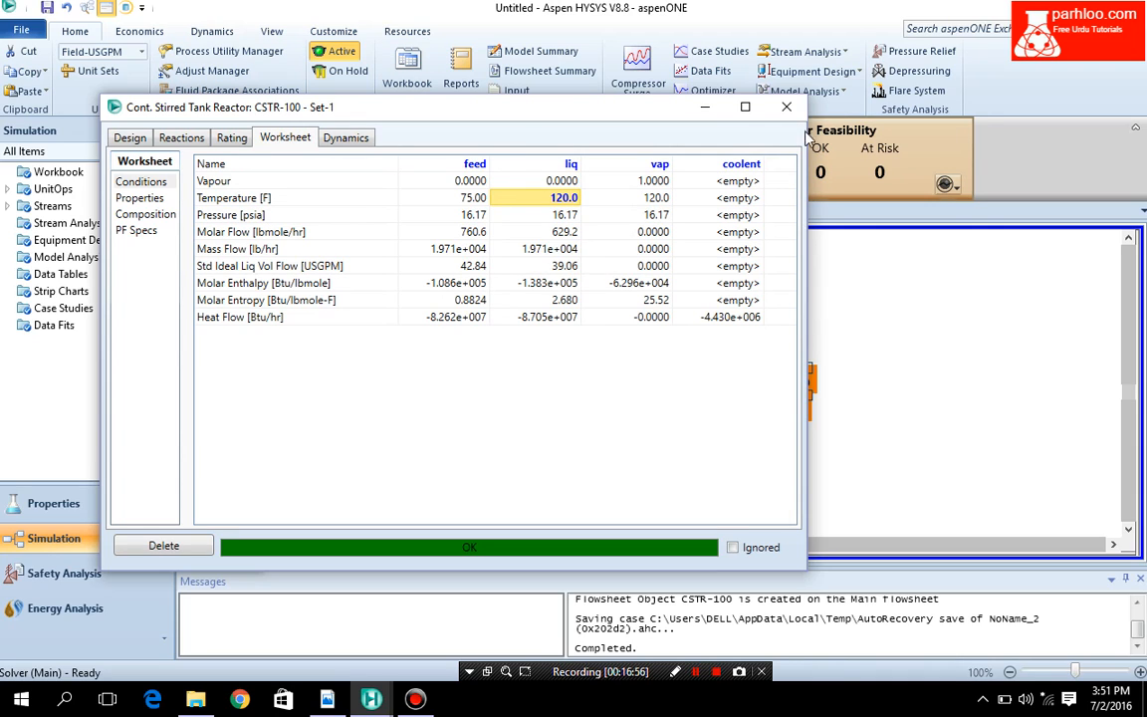
click(787, 109)
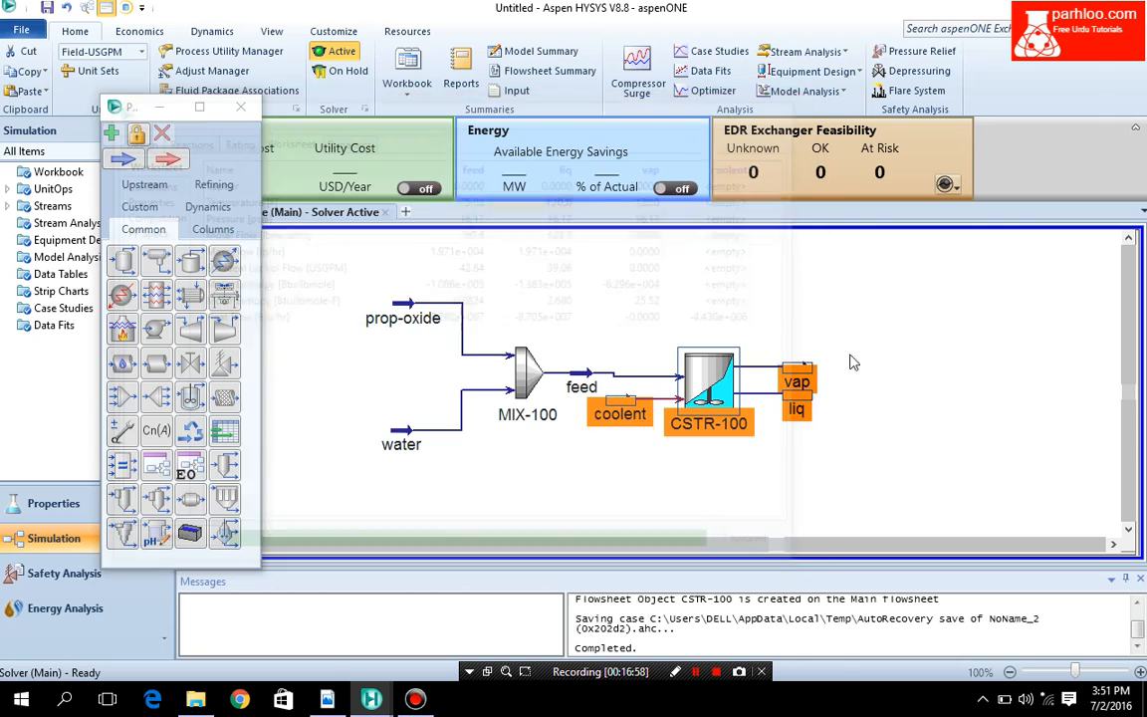
click(875, 385)
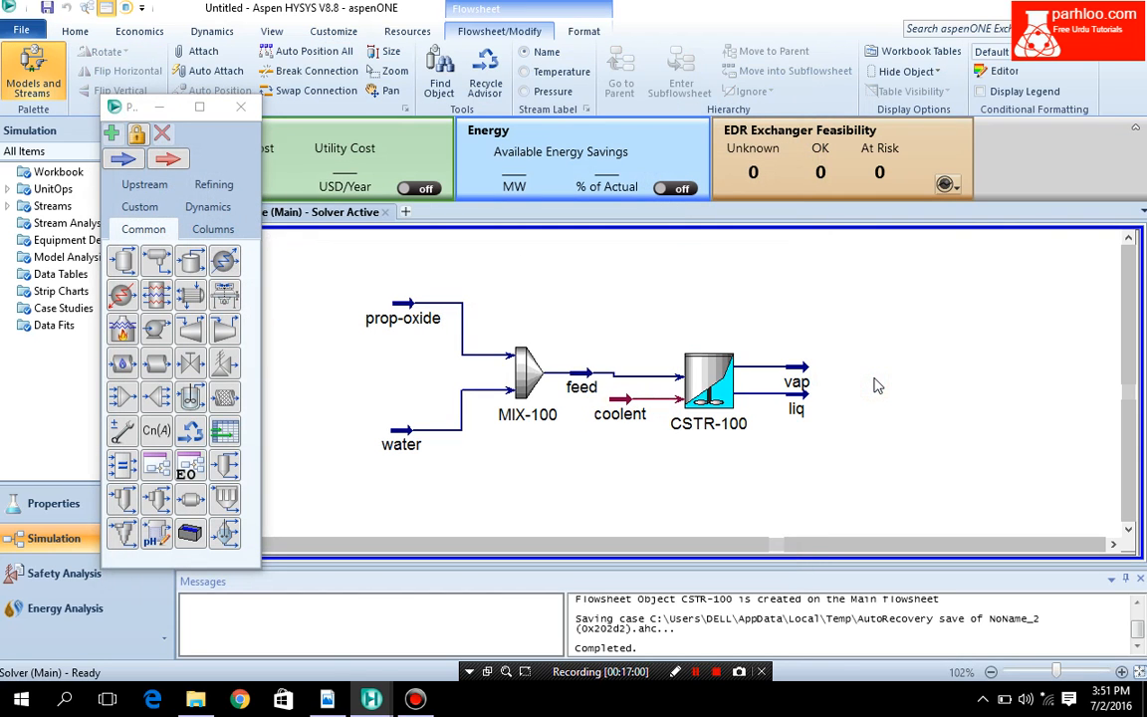